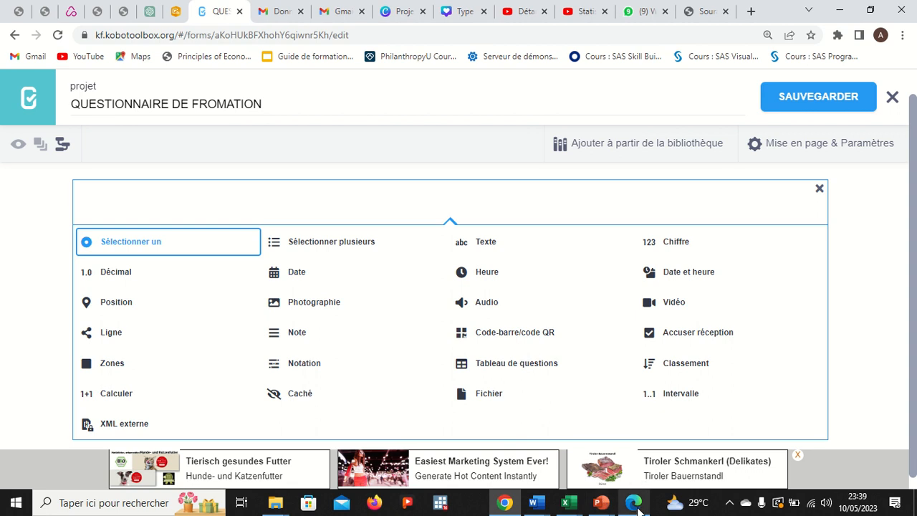
Switch to Edge and copy the static introduction paragraph above question A.1 in APICULTURE_21.pdf
mouse_move(636, 504)
click(640, 458)
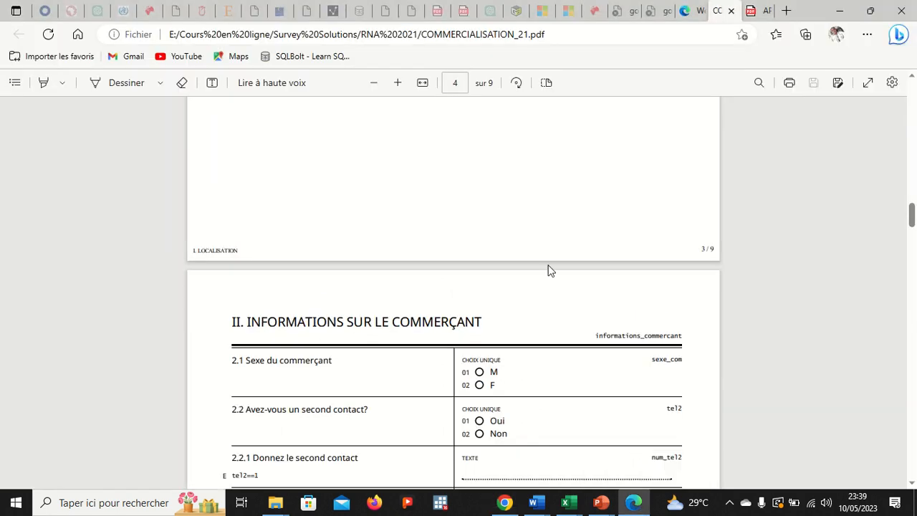
scroll(531, 267, up, 15)
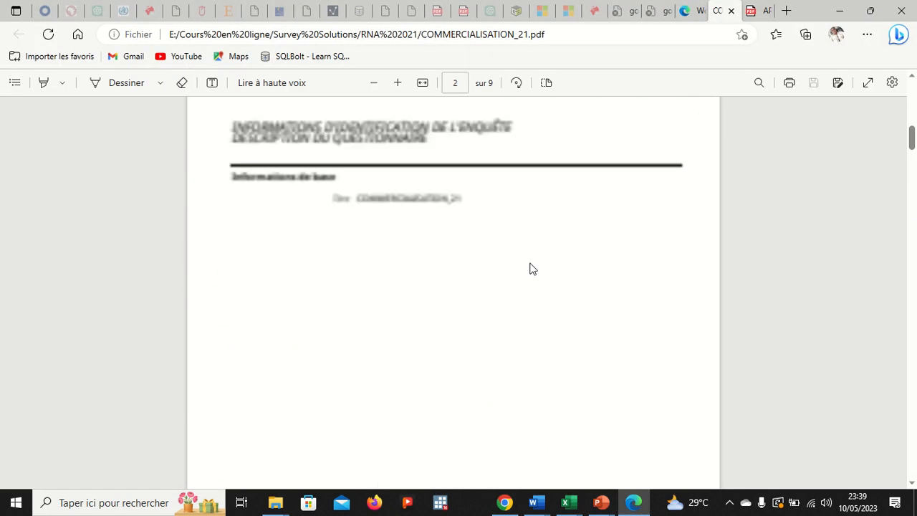
scroll(530, 267, up, 8)
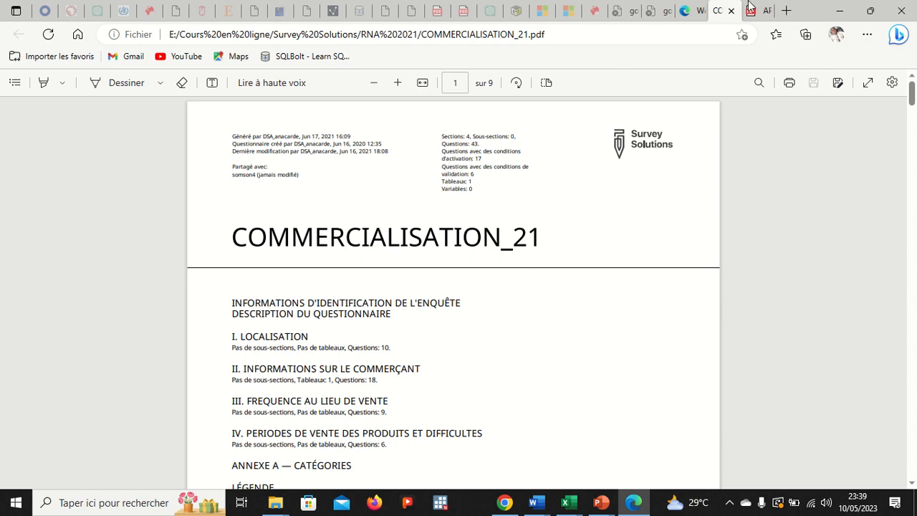
click(751, 9)
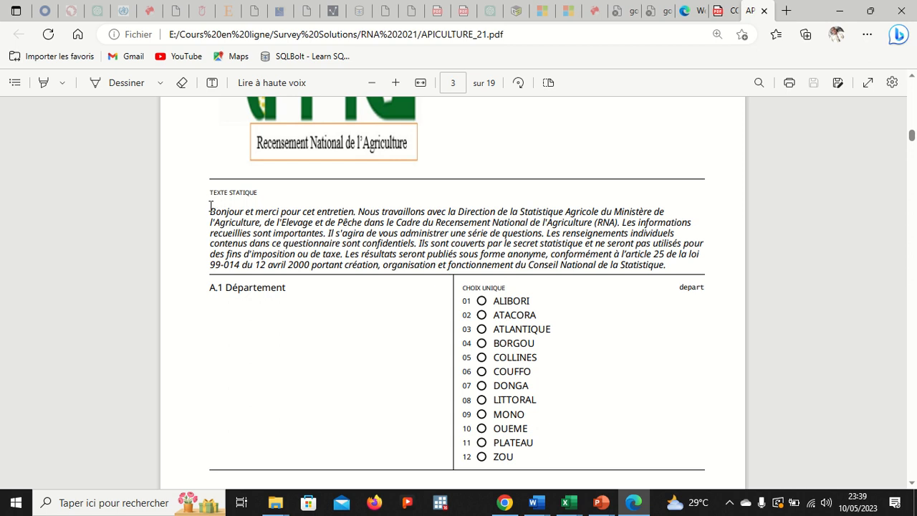
drag(209, 208, 667, 273)
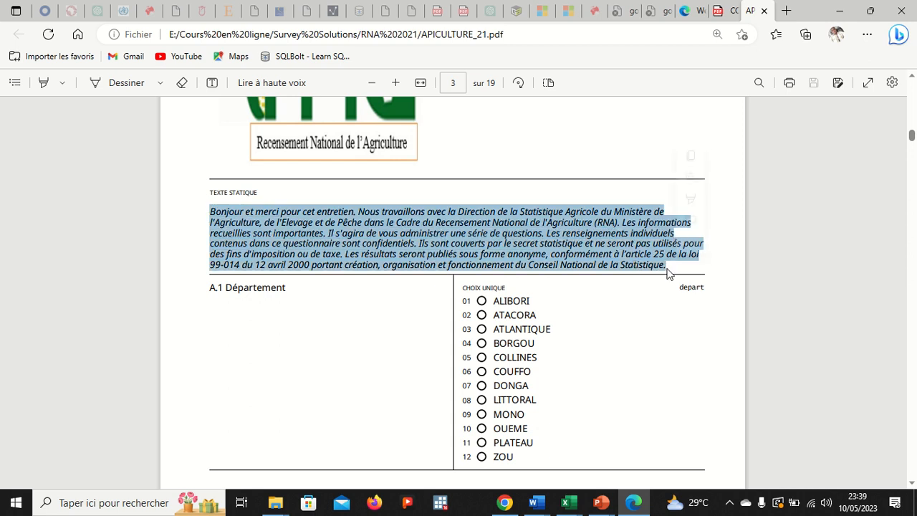
click(691, 155)
Back in the KoboToolbox form in Chrome, add a Note question and replace its default label with the copied introduction paragraph
click(505, 502)
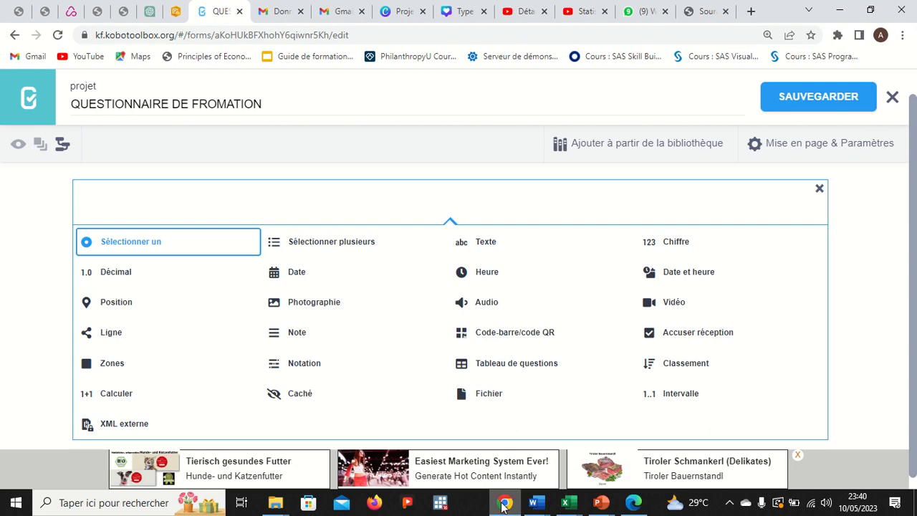
click(298, 335)
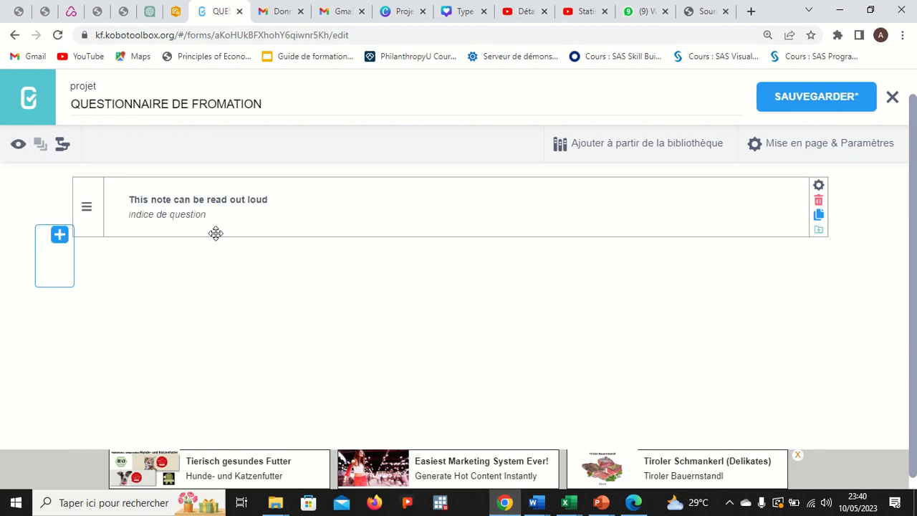
click(272, 198)
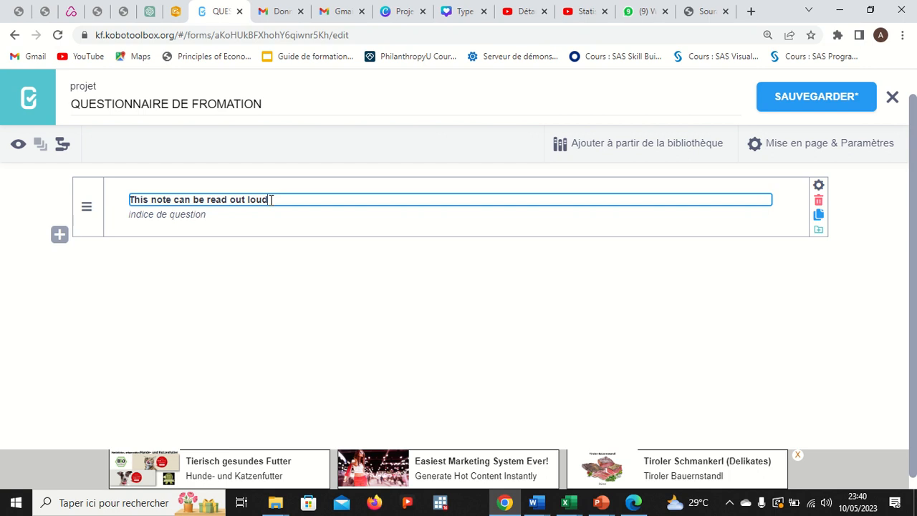
key(BackSpace)
key(BackSpace)
key(BackSpace)
key(BackSpace)
key(BackSpace)
key(BackSpace)
key(BackSpace)
key(BackSpace)
key(BackSpace)
key(BackSpace)
key(BackSpace)
key(BackSpace)
key(BackSpace)
key(BackSpace)
key(BackSpace)
key(BackSpace)
key(BackSpace)
key(BackSpace)
key(BackSpace)
key(BackSpace)
key(BackSpace)
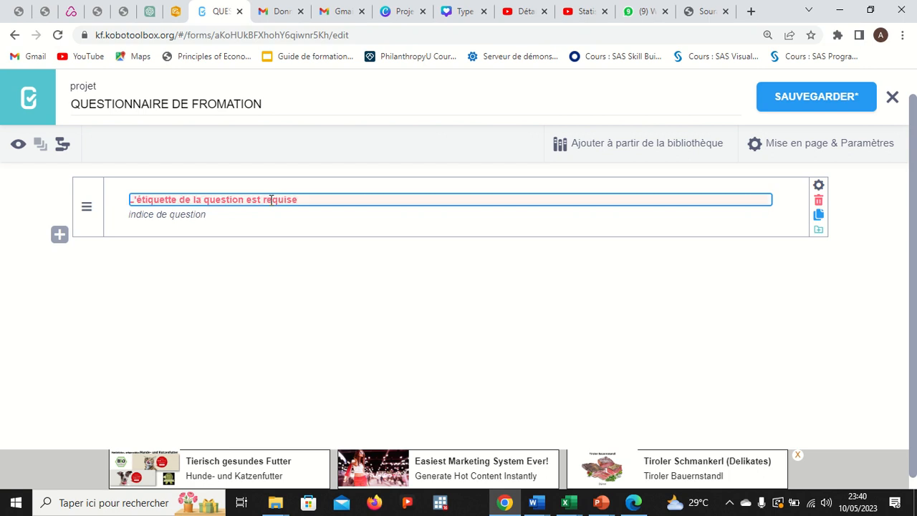
key(ctrl+v)
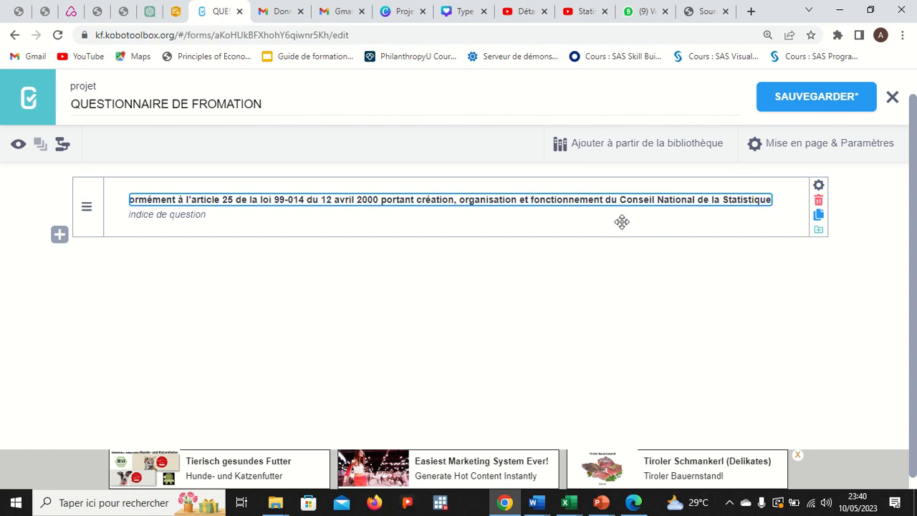
Start a new question below the note, then switch to COMMERCIALISATION_21.pdf in Edge and review the location questions in section I. LOCALISATION
click(59, 236)
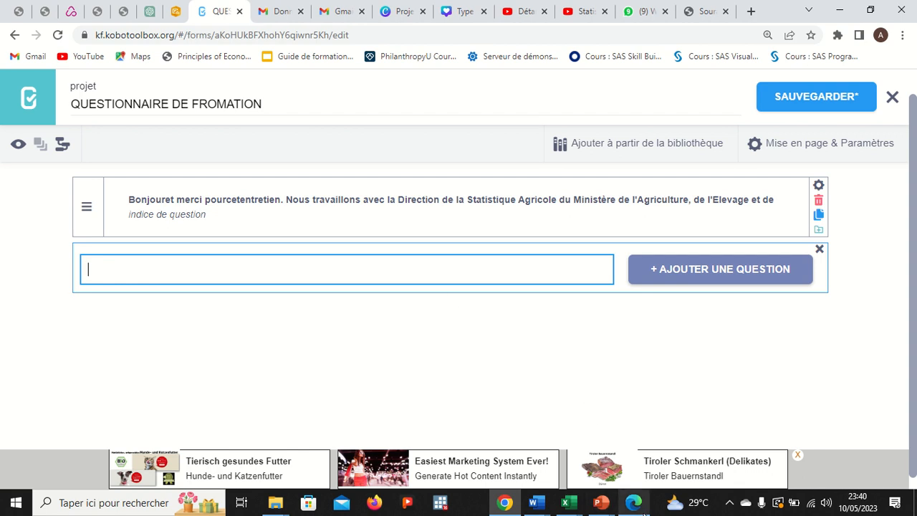
mouse_move(633, 501)
click(633, 457)
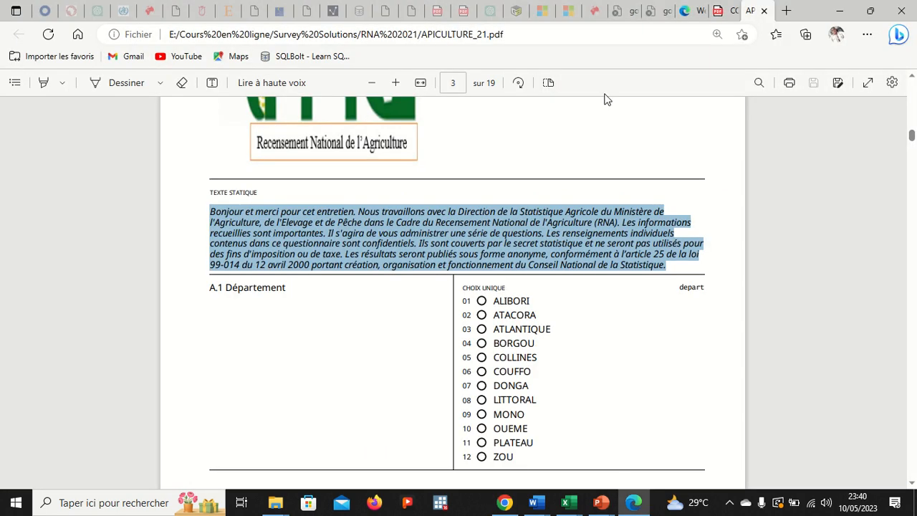
click(726, 13)
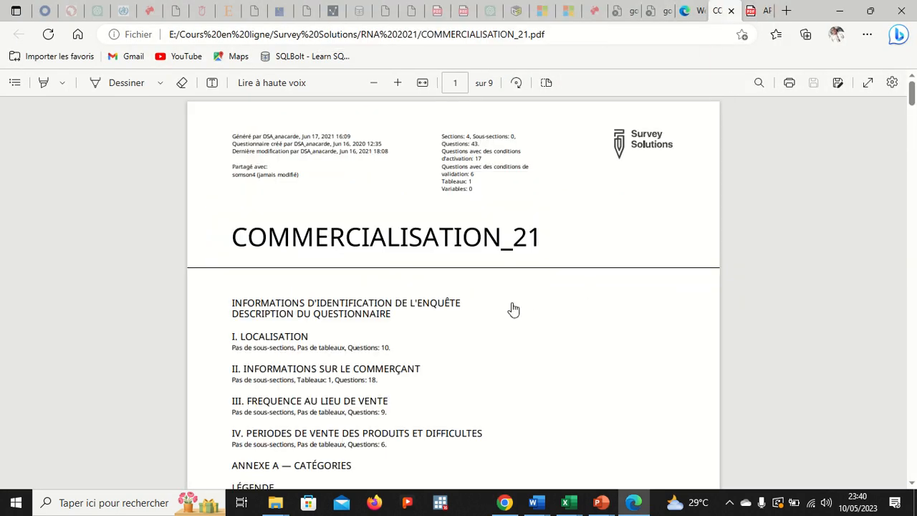
scroll(511, 307, down, 5)
scroll(513, 308, down, 10)
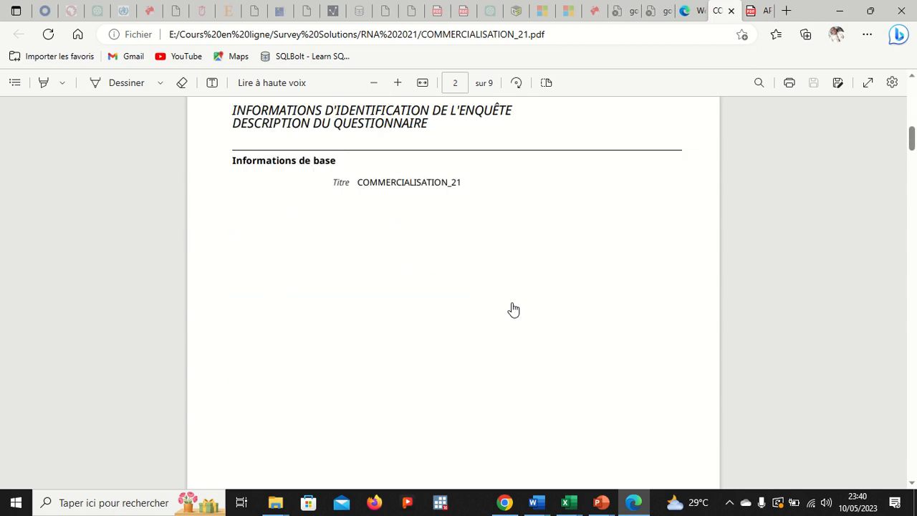
scroll(512, 301, down, 8)
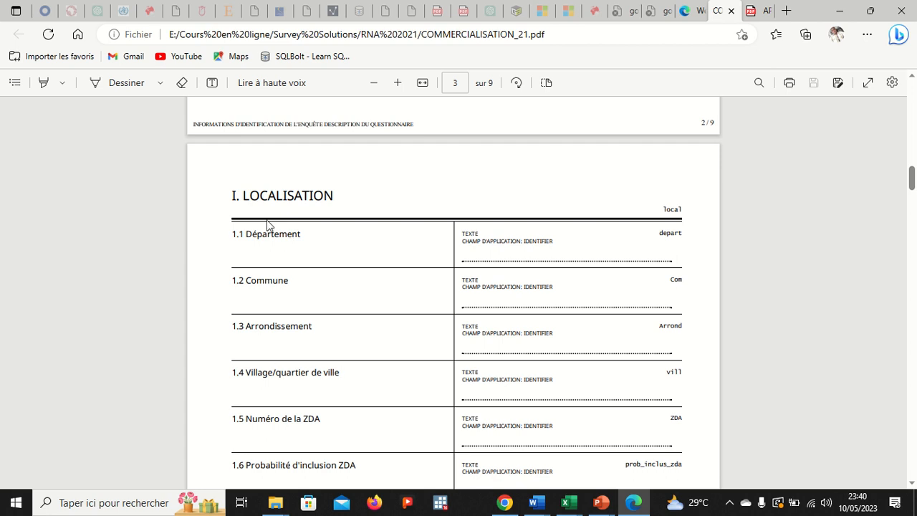
drag(245, 232, 342, 377)
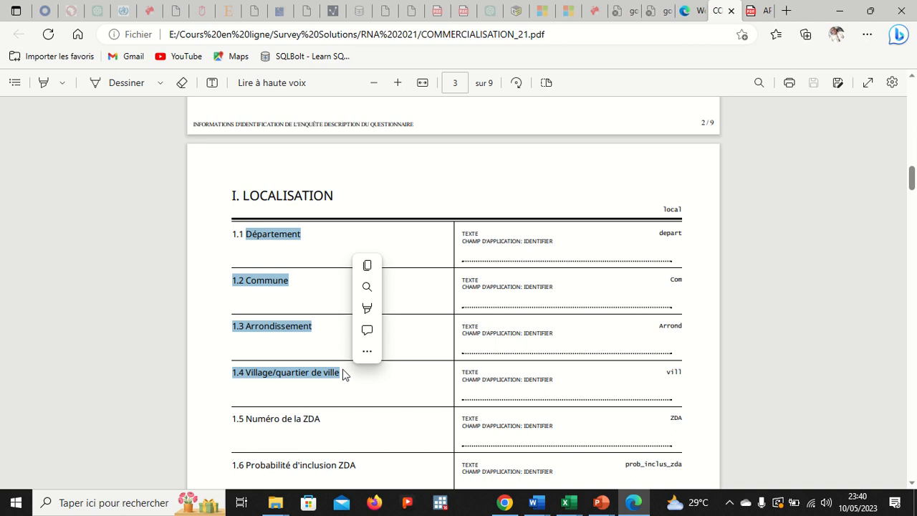
click(329, 332)
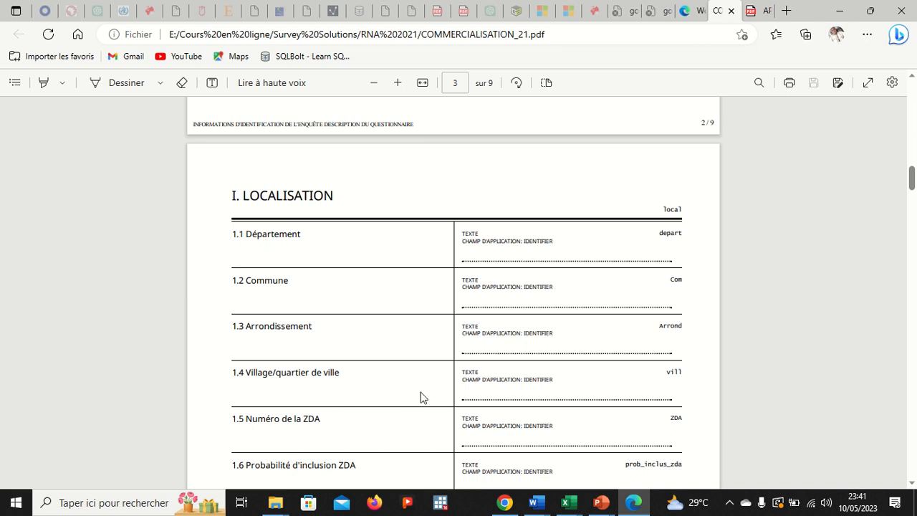
Copy the label "Nom du commerçant" from question 1.7 and look over the neighbouring questions of the PDF
scroll(421, 396, down, 5)
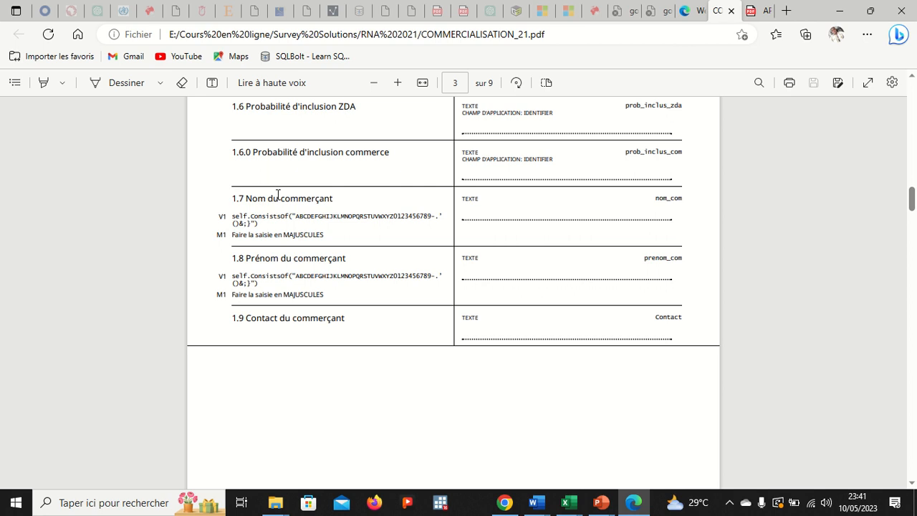
drag(334, 199, 245, 201)
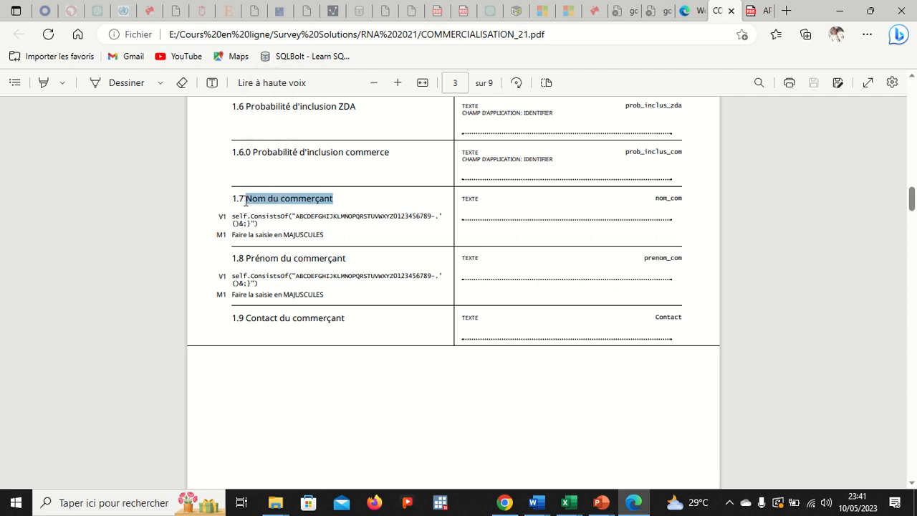
scroll(583, 239, up, 3)
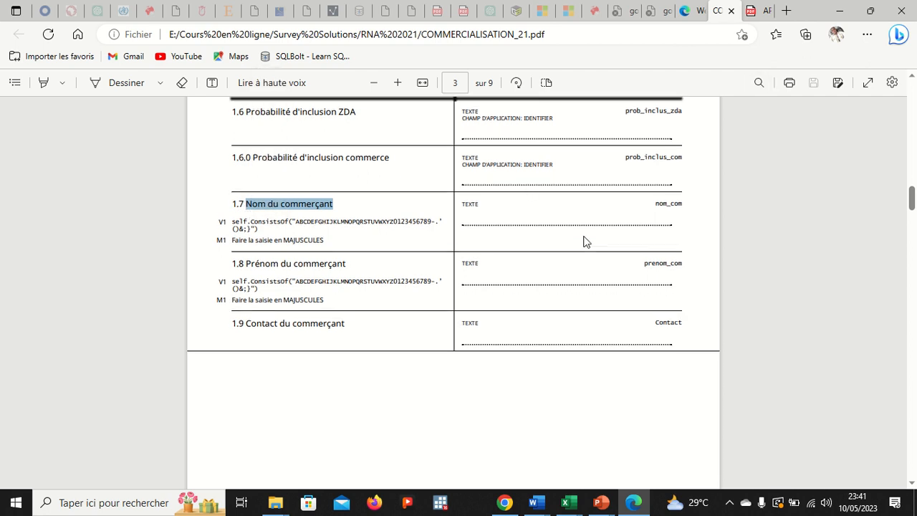
scroll(583, 241, up, 2)
scroll(583, 241, down, 6)
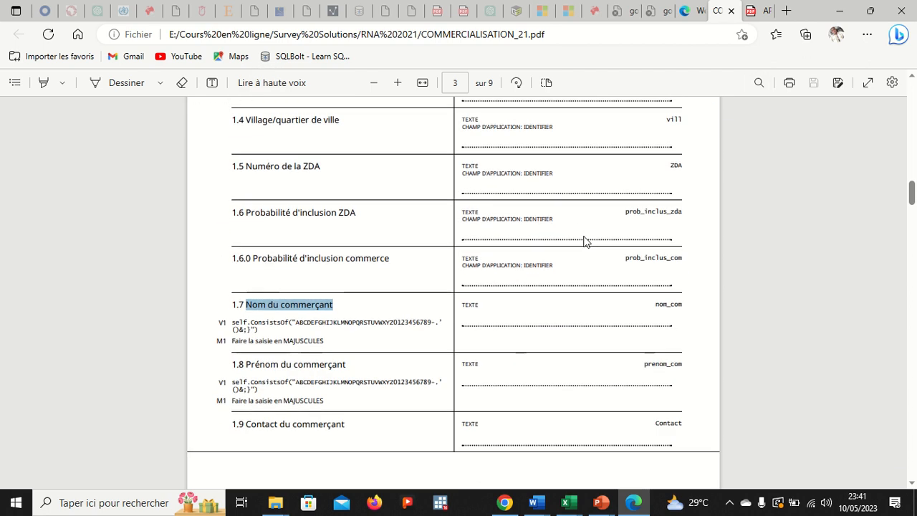
scroll(584, 241, down, 3)
scroll(582, 242, up, 3)
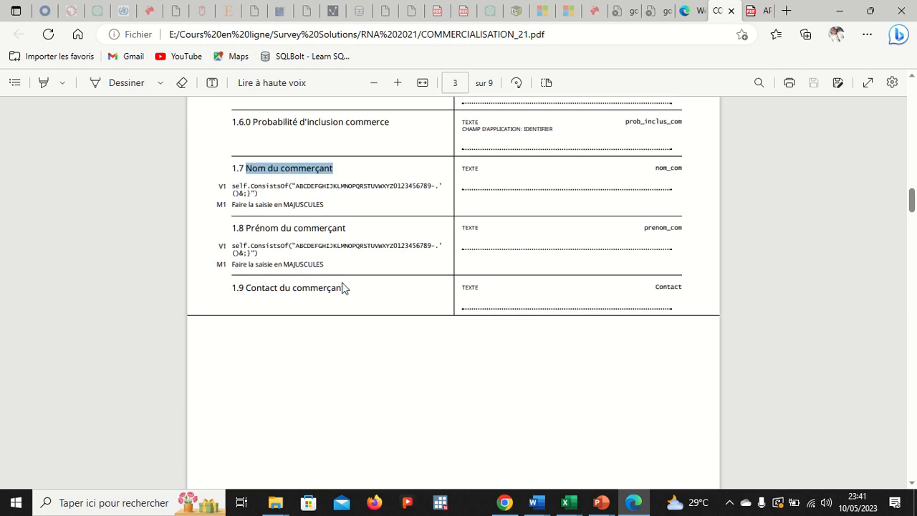
scroll(405, 323, down, 3)
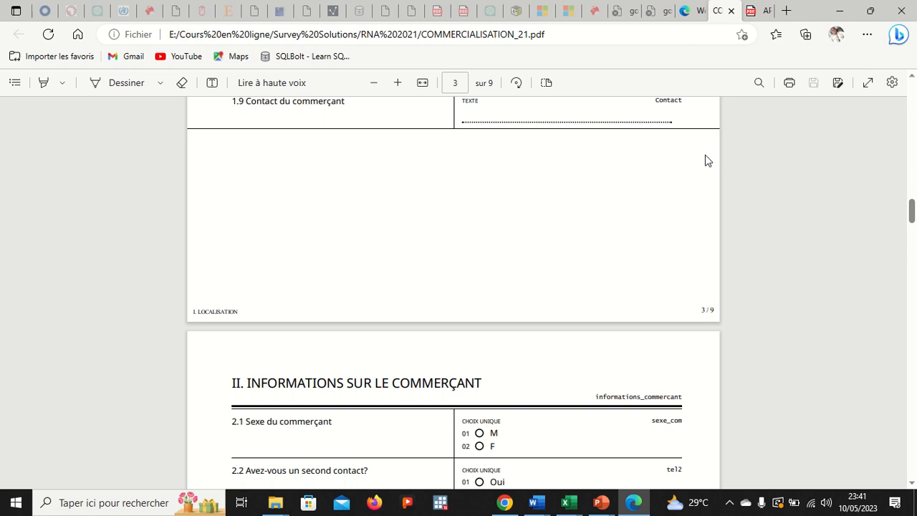
Return to the KoboToolbox form and add a Texte question labelled "Nom du commerçant" below the note
click(841, 12)
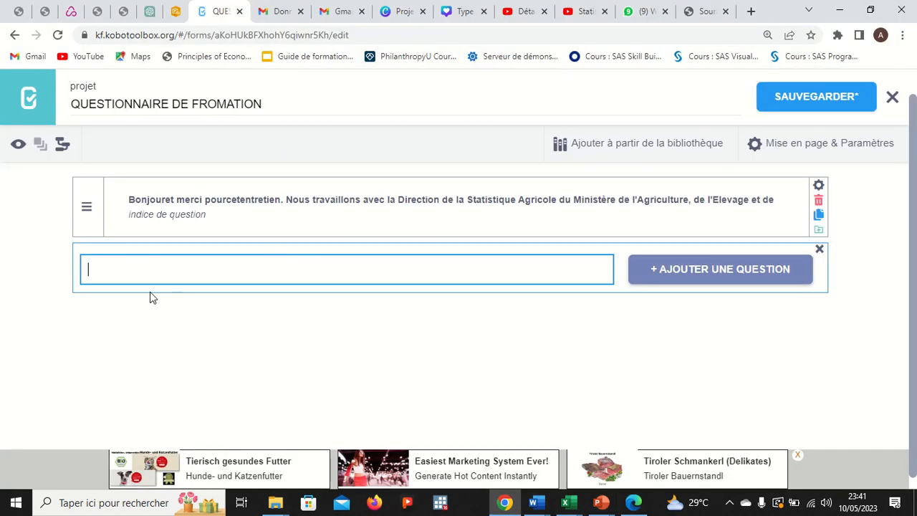
key(ctrl+v)
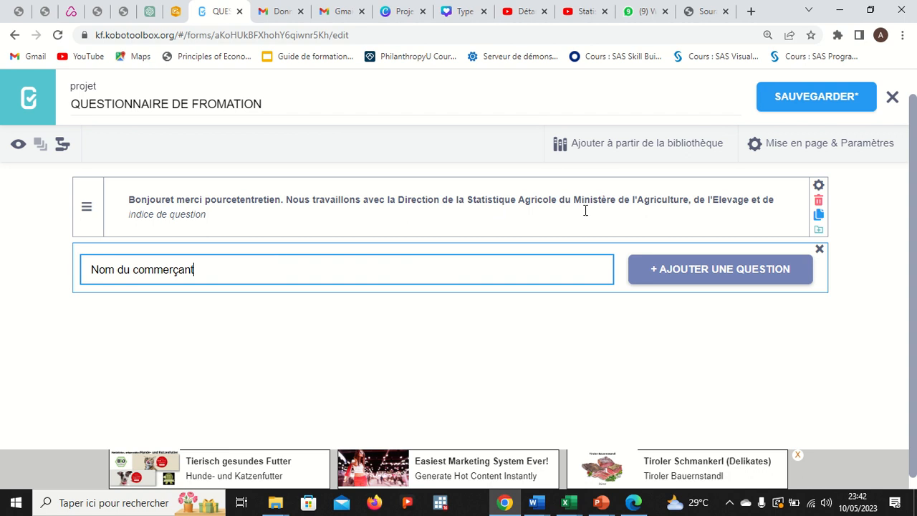
click(686, 271)
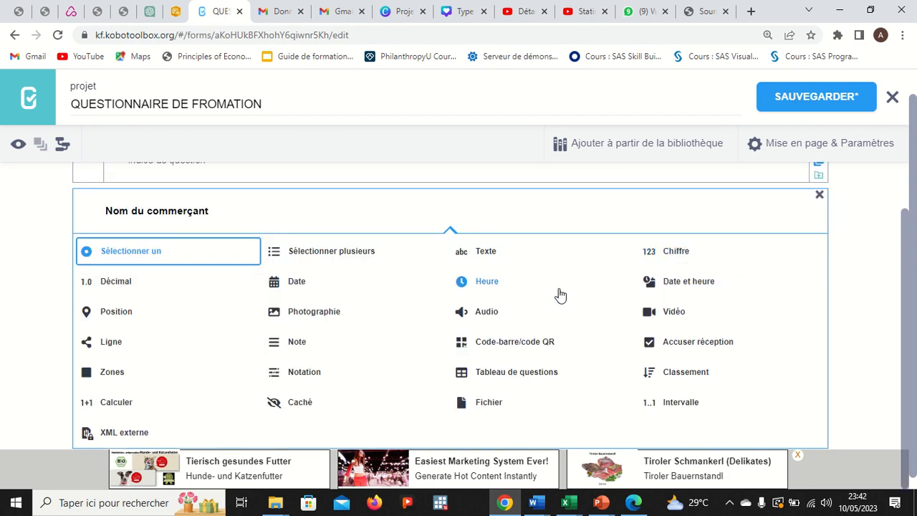
click(481, 251)
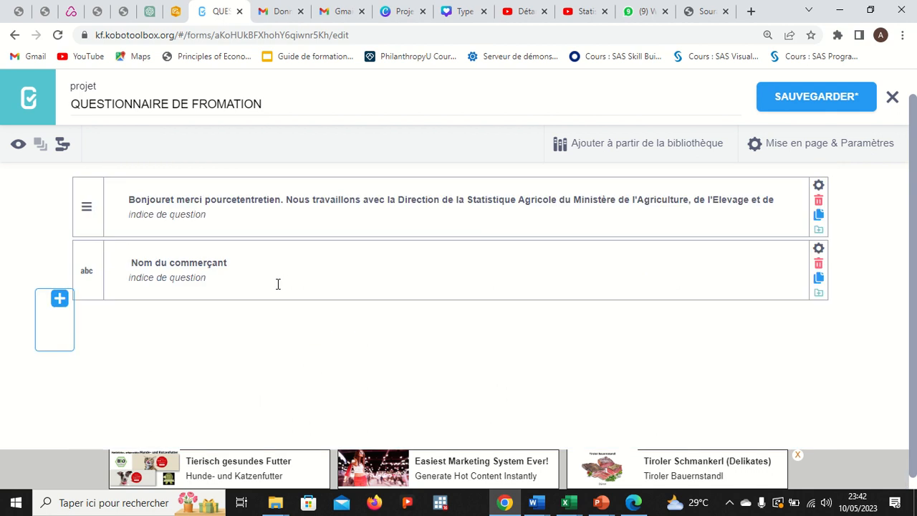
Start another question in the form, then copy the label "Prénom du commerçant" from question 1.8 of the PDF in Edge
click(58, 298)
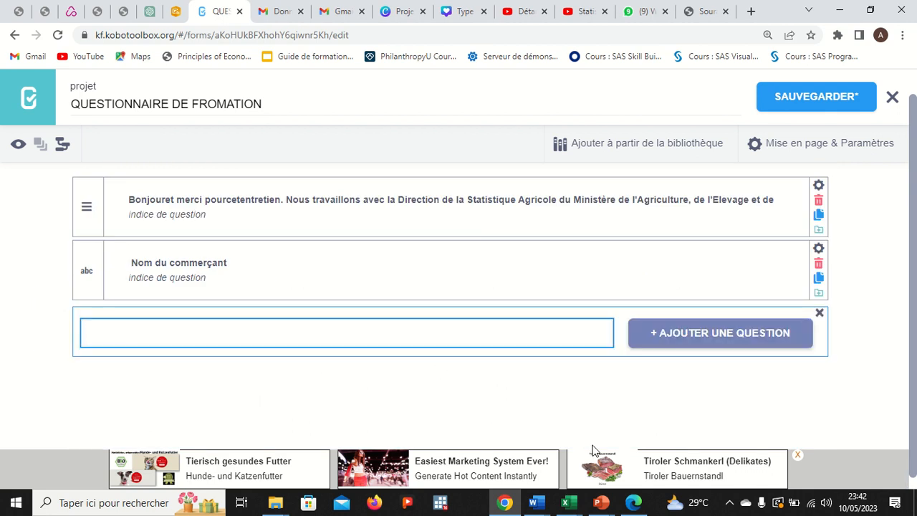
click(633, 503)
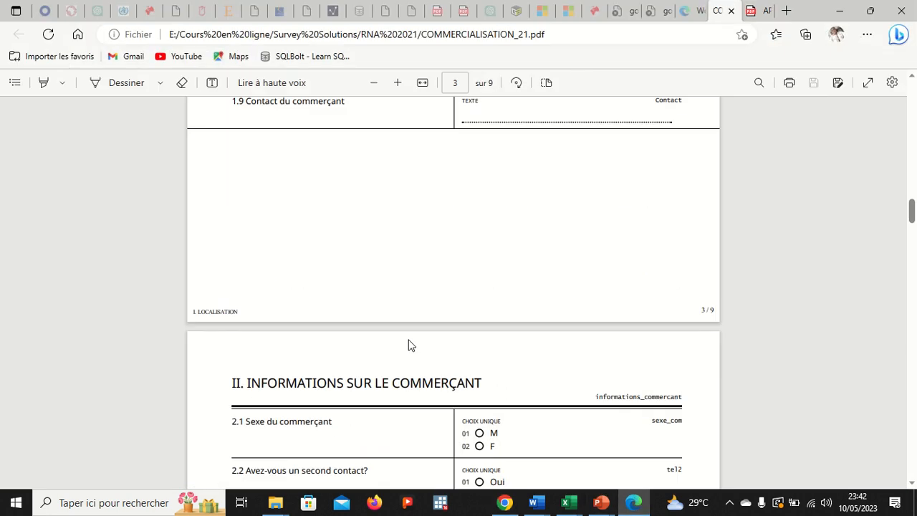
scroll(328, 338, up, 5)
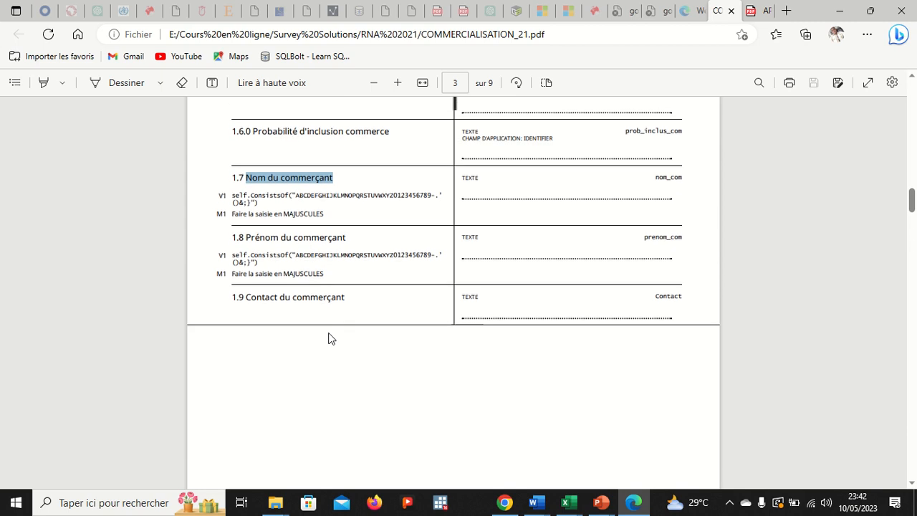
click(352, 242)
drag(347, 242, 246, 243)
key(ctrl+c)
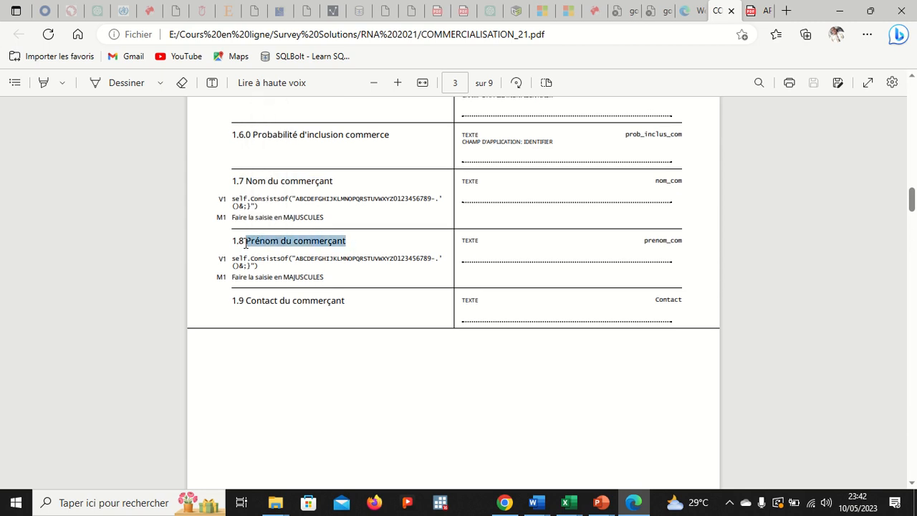
Back in the KoboToolbox form, add a Texte question labelled "Prénom du commerçant" and start a new question below it
click(839, 10)
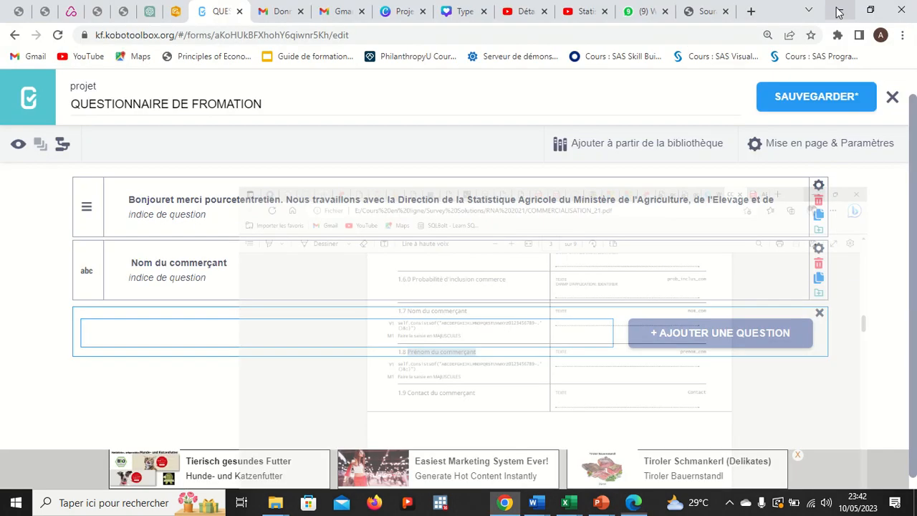
click(234, 328)
key(ctrl+v)
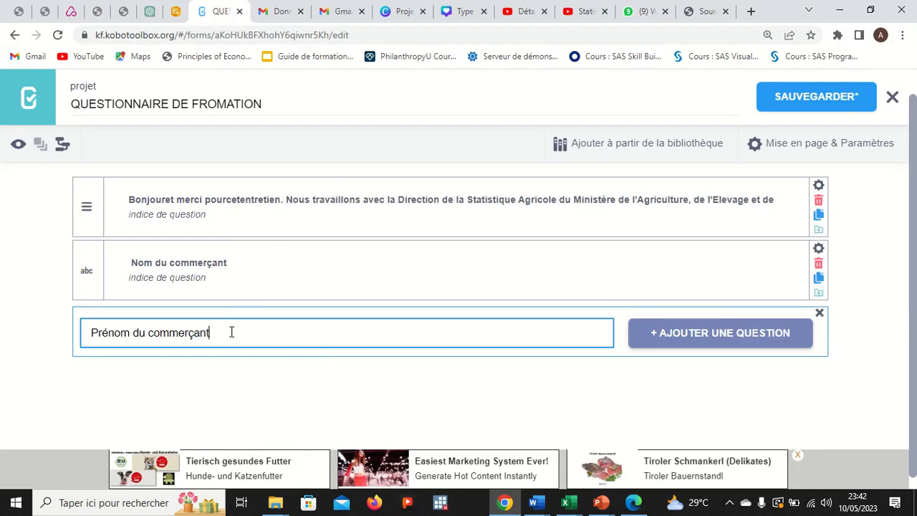
click(681, 343)
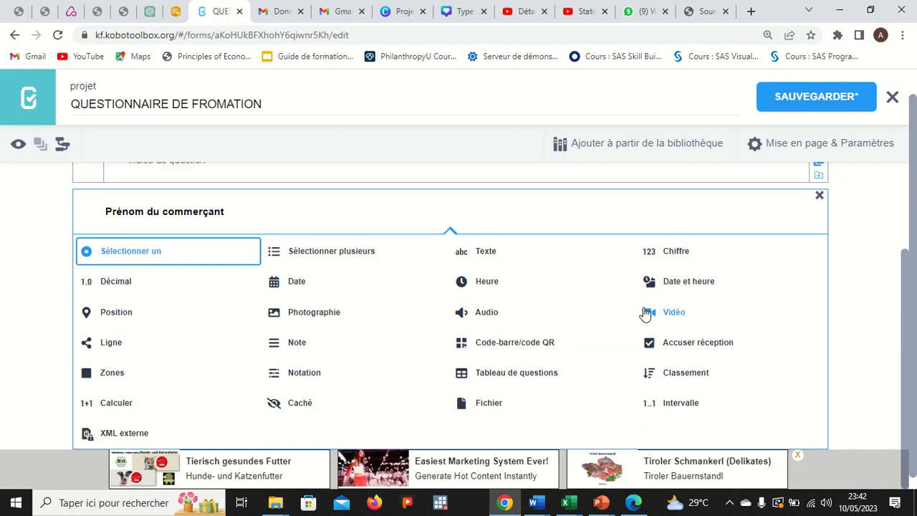
click(494, 254)
click(57, 365)
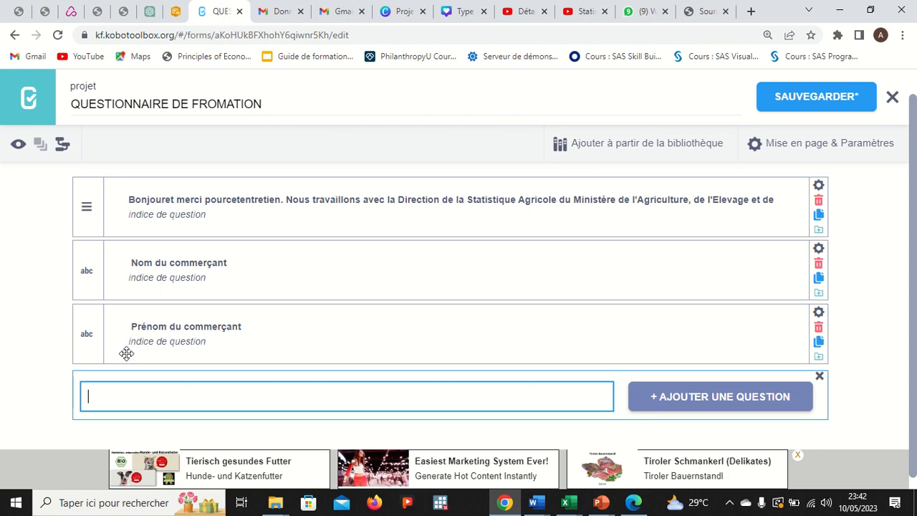
Switch to the PDF in Edge and copy the label "Contact du commerçant" of question 1.9
click(629, 505)
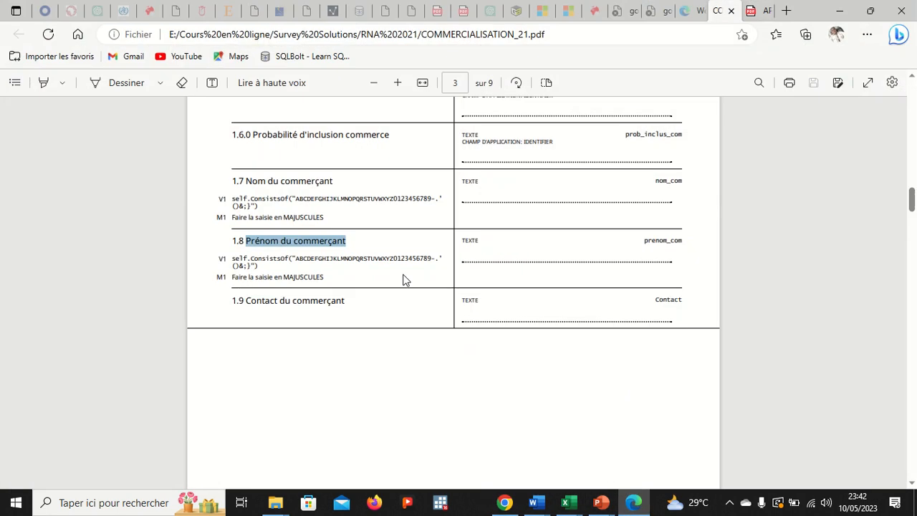
click(350, 305)
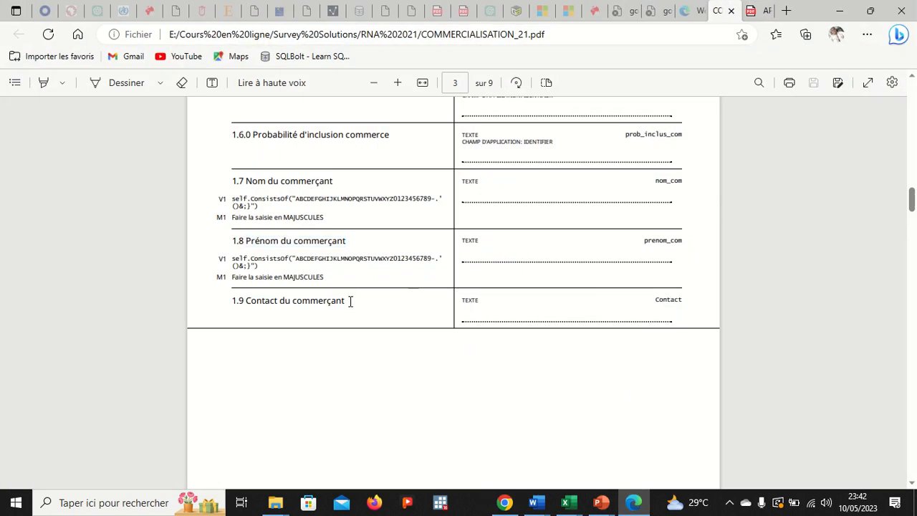
mouse_move(350, 301)
mouse_down()
mouse_move(247, 301)
mouse_move(353, 302)
mouse_up()
click(246, 301)
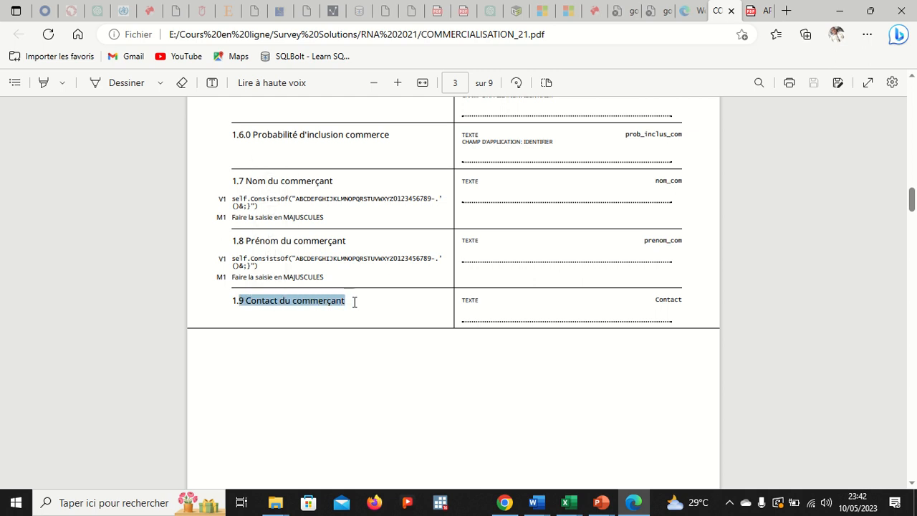
click(380, 169)
Back in the KoboToolbox form, add a Texte question labelled "Contact du commerçant", removing the stray 9 from the pasted label
click(838, 11)
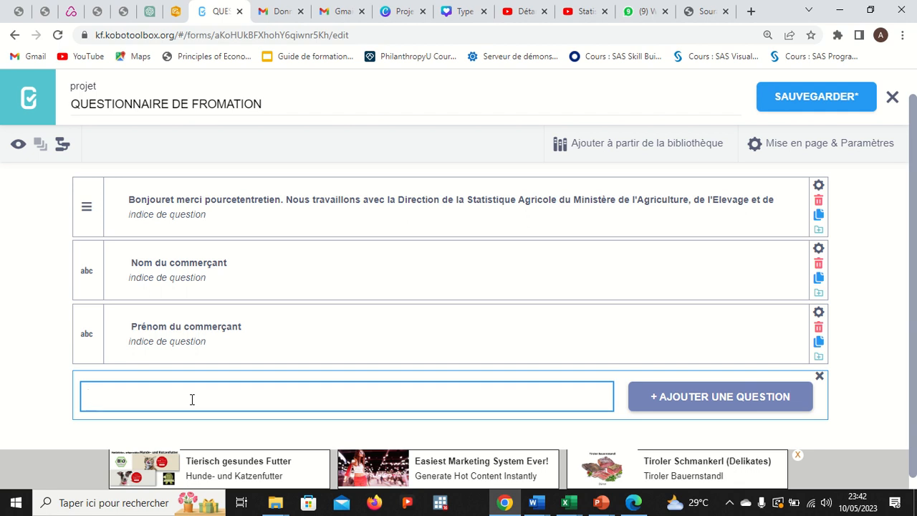
key(ctrl+v)
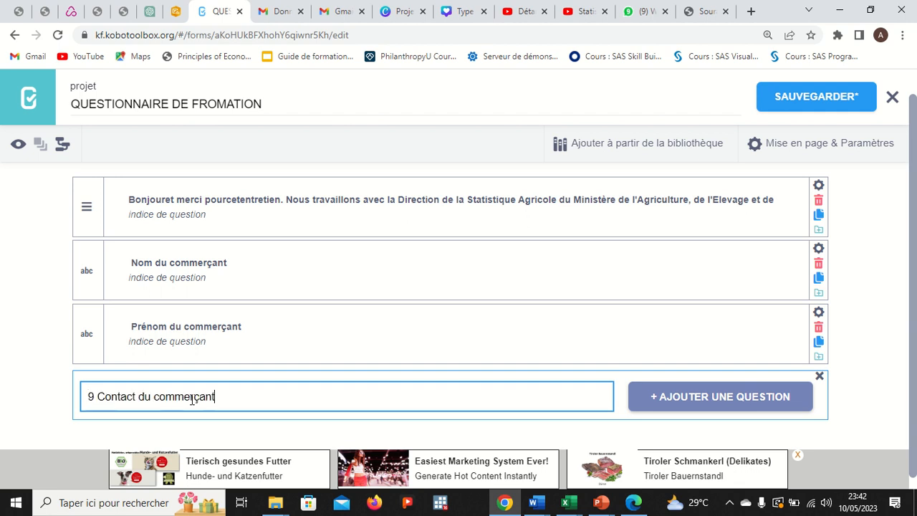
key(BackSpace)
key(BackSpace)
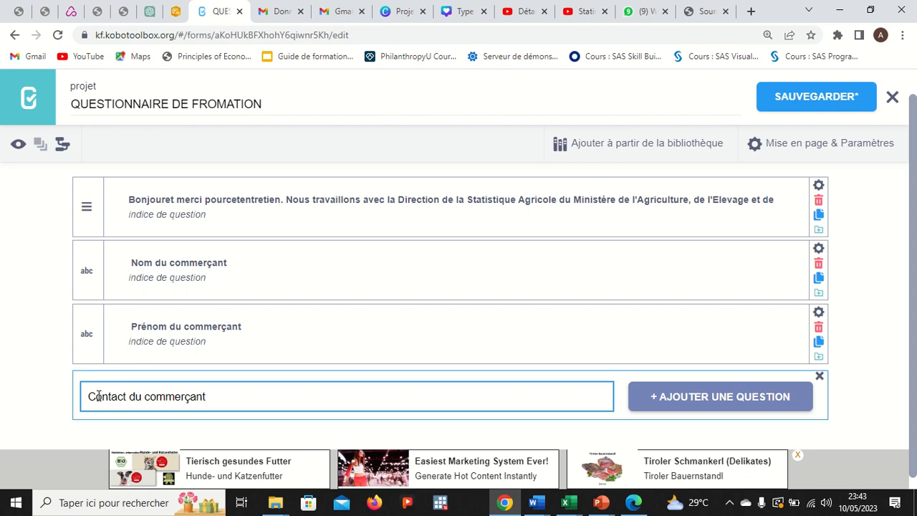
click(669, 397)
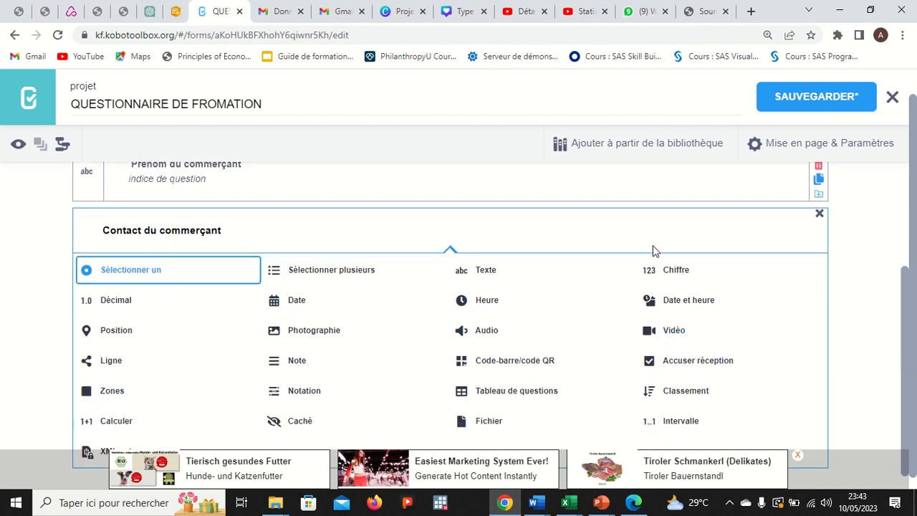
click(444, 279)
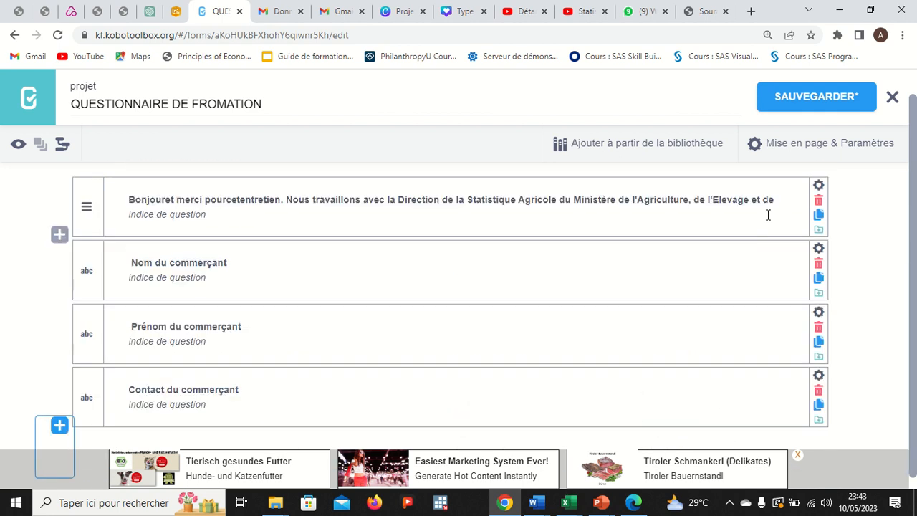
Switch to the PDF in Edge and copy the section heading "I. LOCALISATION"
click(634, 508)
click(454, 370)
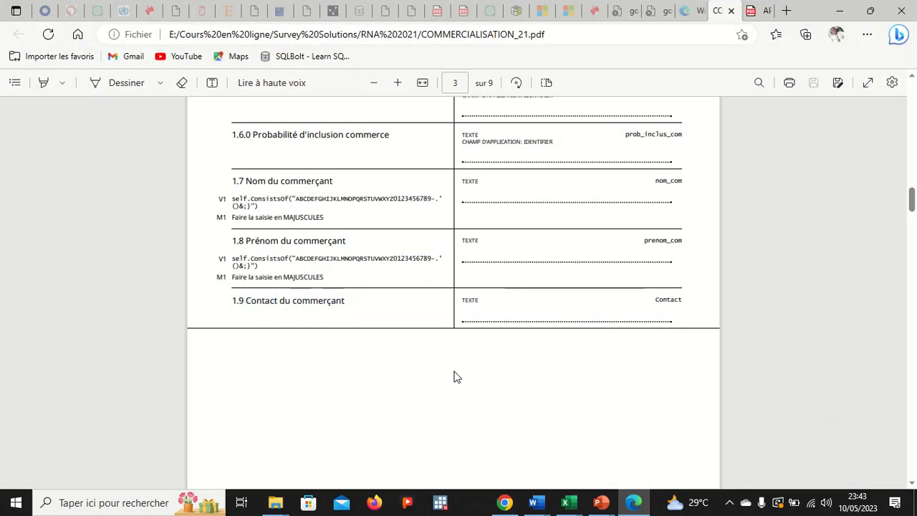
scroll(454, 368, down, 3)
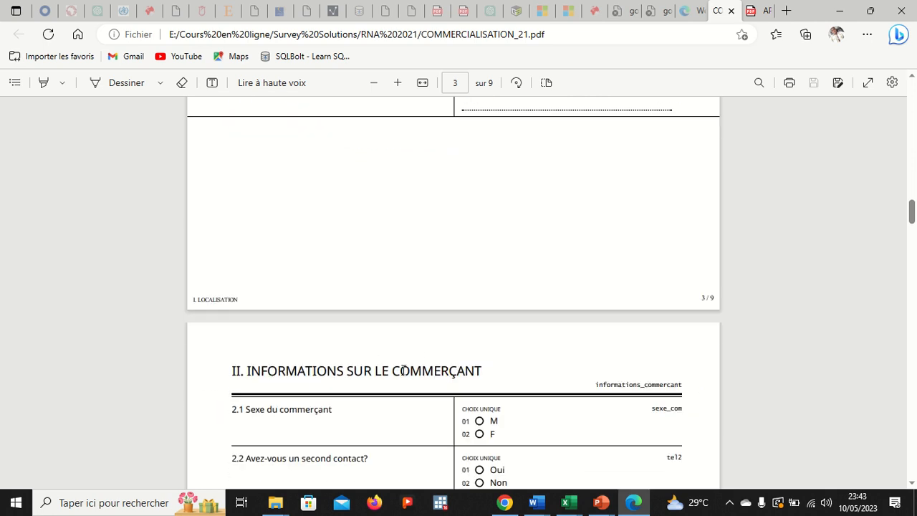
scroll(404, 371, up, 10)
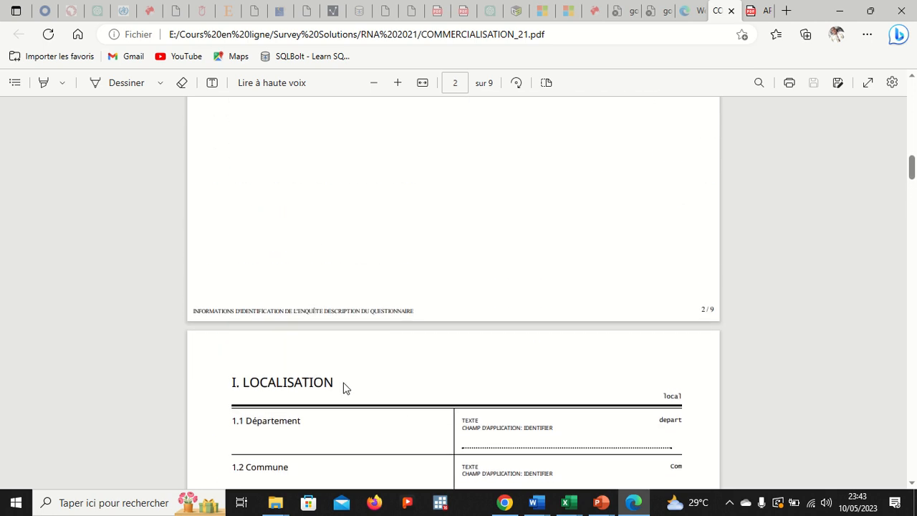
mouse_move(333, 379)
mouse_down()
mouse_move(228, 380)
mouse_move(341, 382)
mouse_up()
click(235, 382)
click(366, 254)
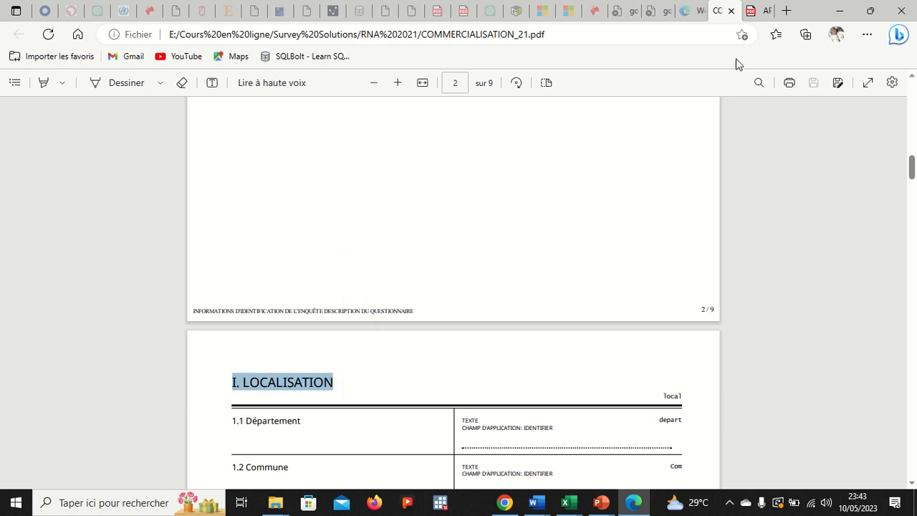
Return to the KoboToolbox form and group the questions "Nom du commerçant" and "Prénom du commerçant"
click(842, 10)
mouse_move(90, 211)
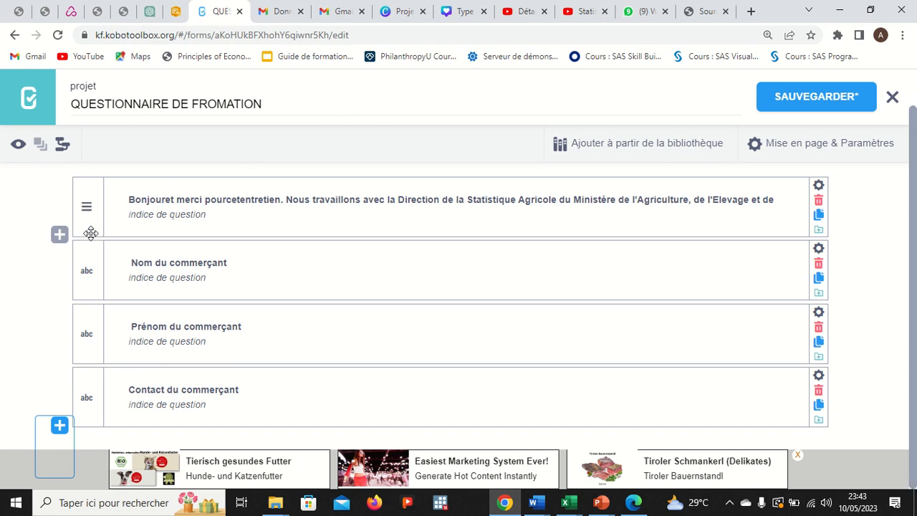
click(88, 268)
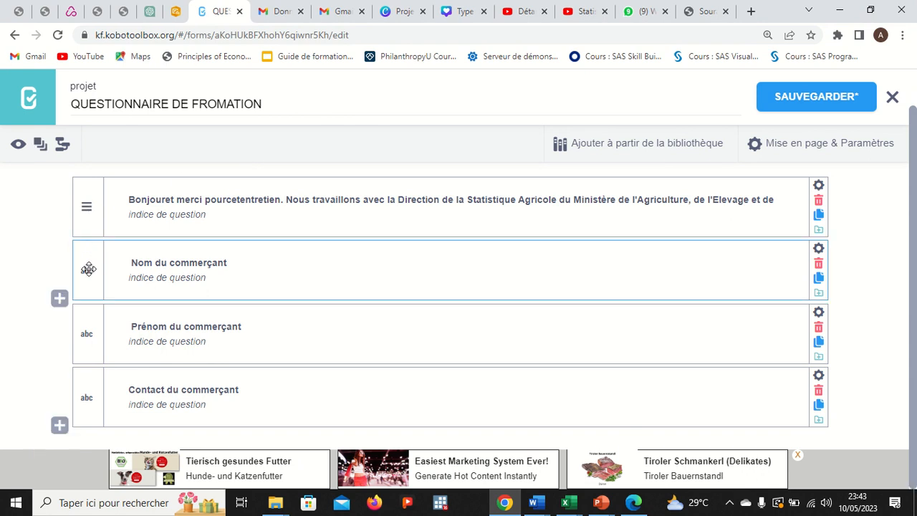
ctrl+click(92, 321)
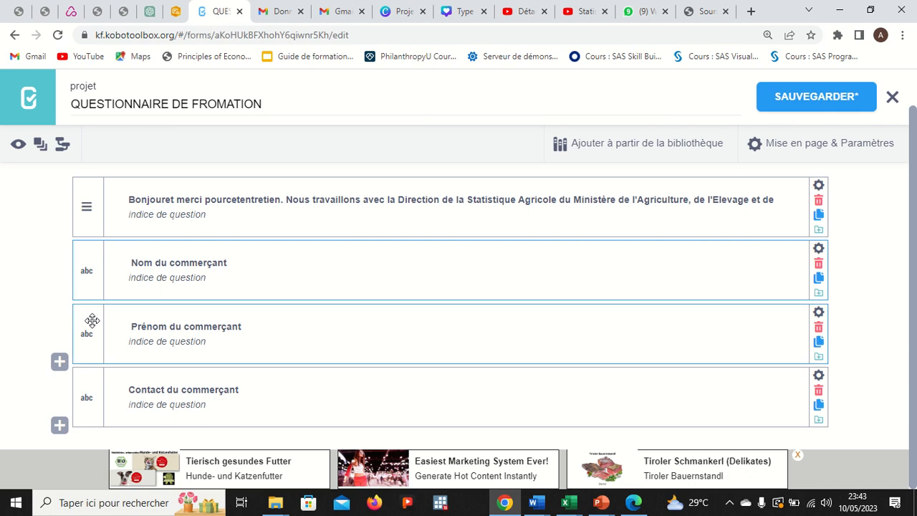
click(42, 148)
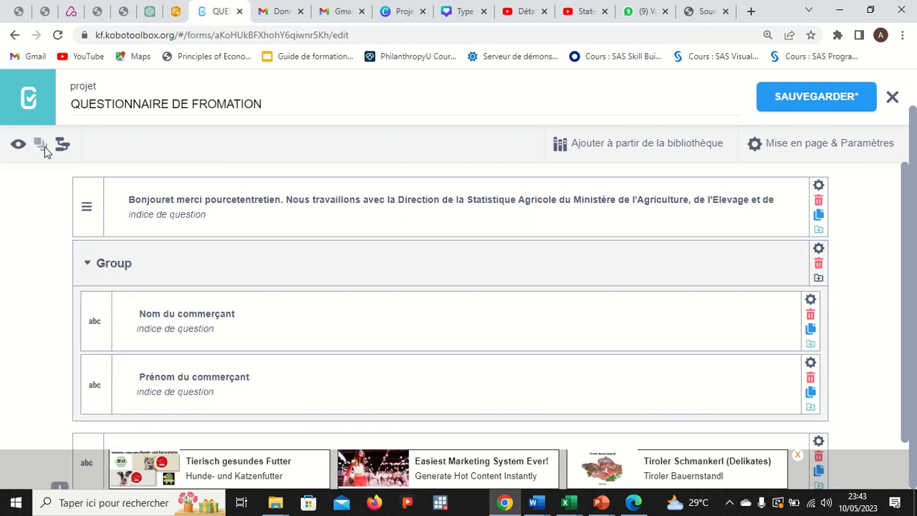
Rename the new question group to "I.LOCALISATION" using the copied heading
click(135, 263)
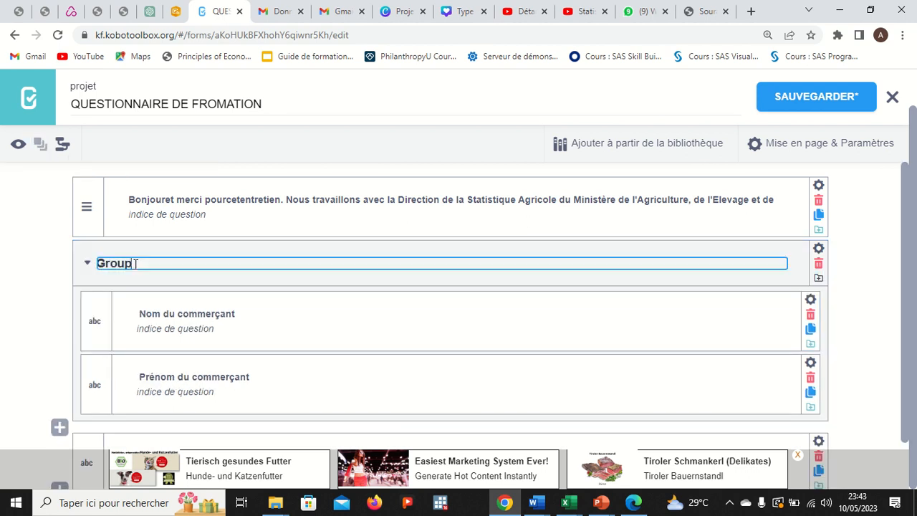
key(BackSpace)
key(BackSpace)
key(BackSpace)
key(BackSpace)
key(ctrl+v)
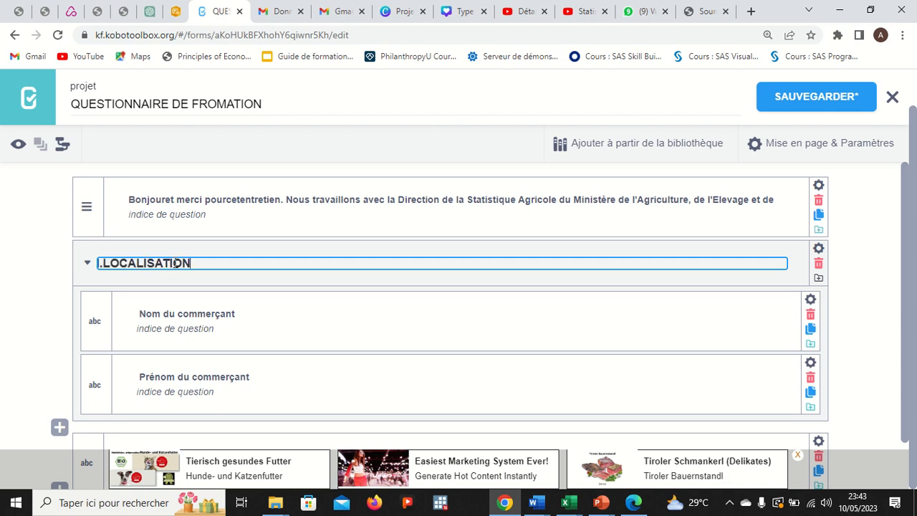
click(619, 312)
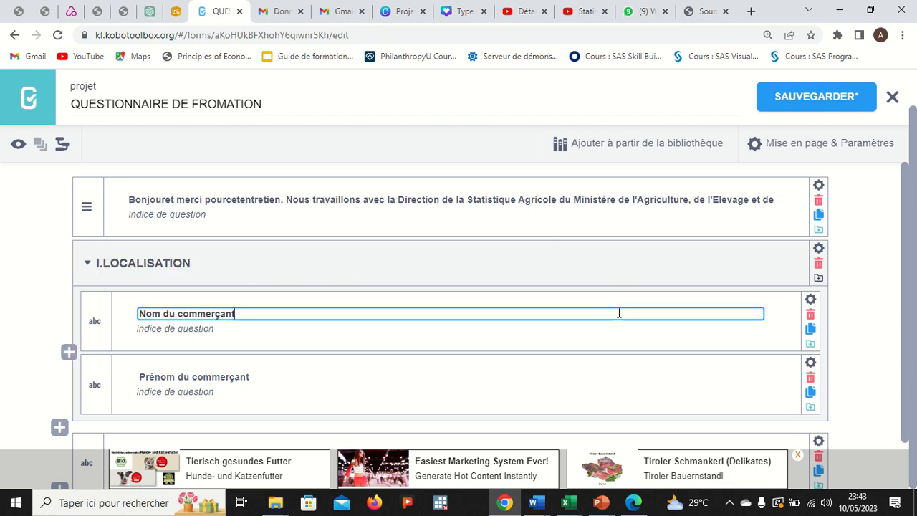
click(556, 219)
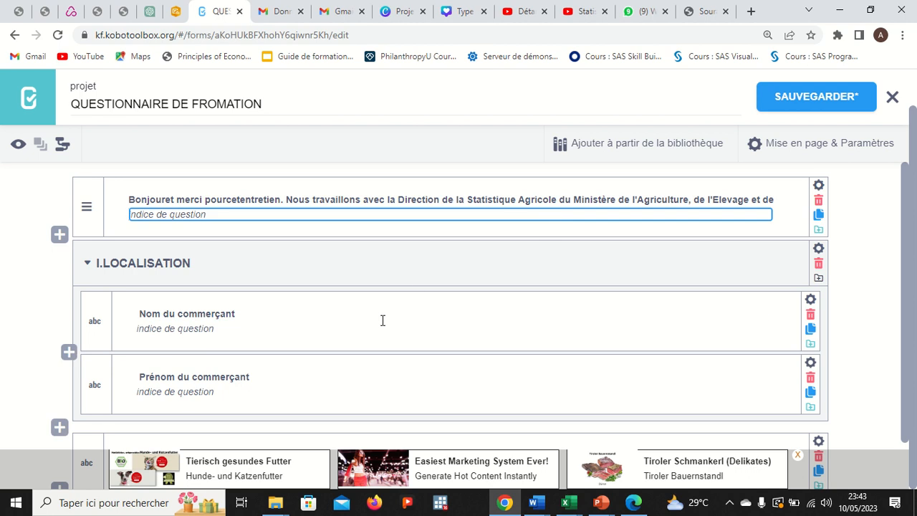
Move the question "Contact du commerçant" into the I.LOCALISATION group as its last question and collapse the group
scroll(381, 321, down, 1)
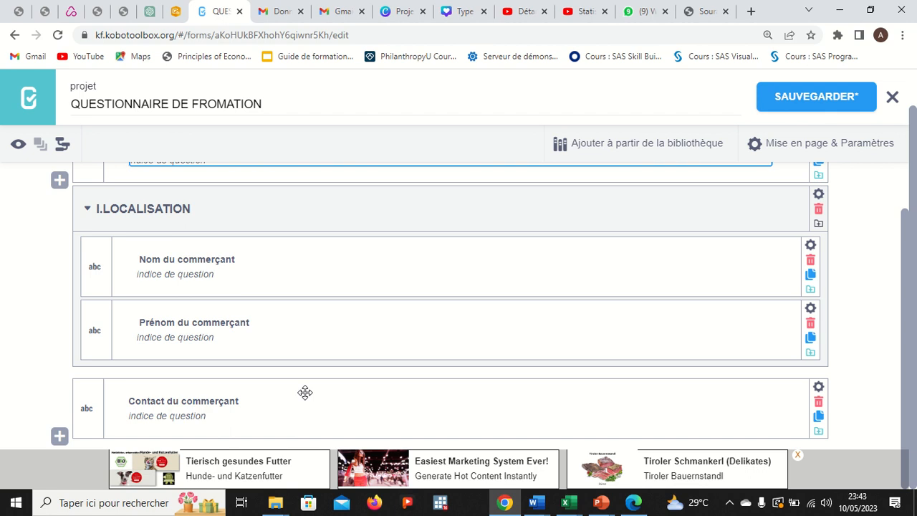
click(87, 404)
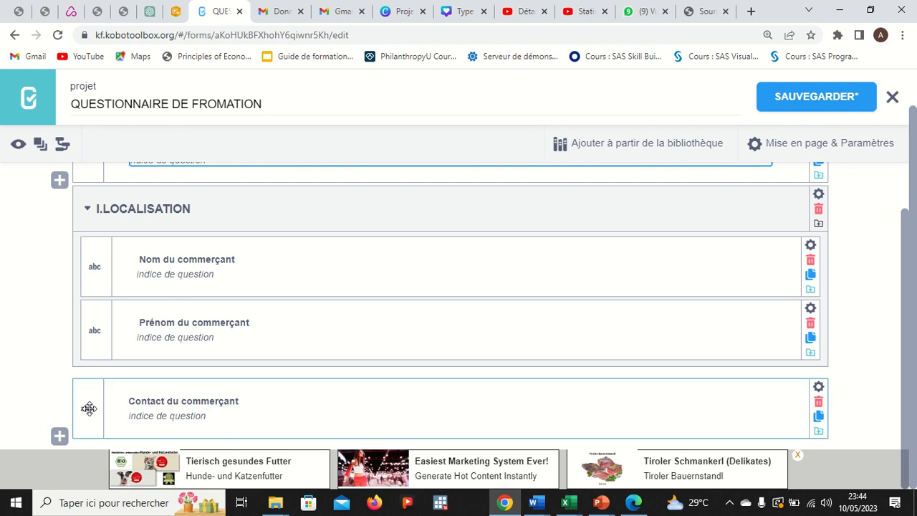
drag(89, 408, 94, 389)
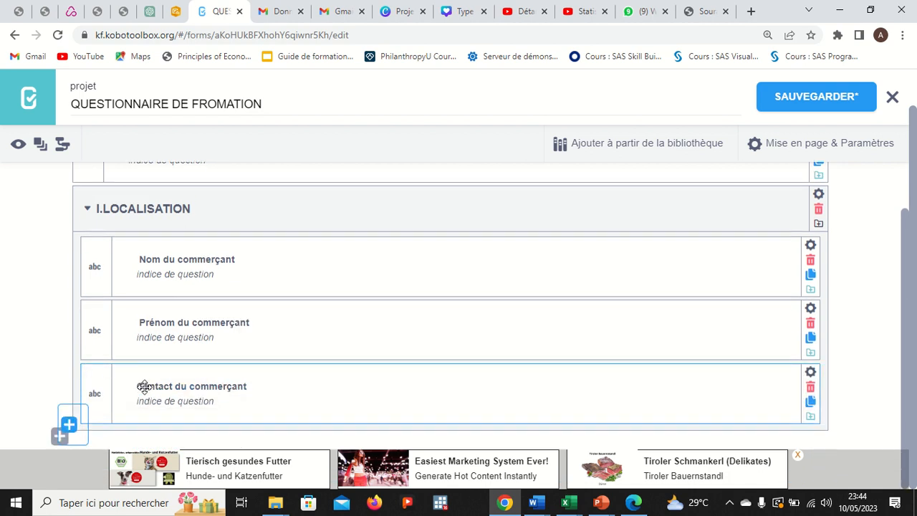
click(87, 210)
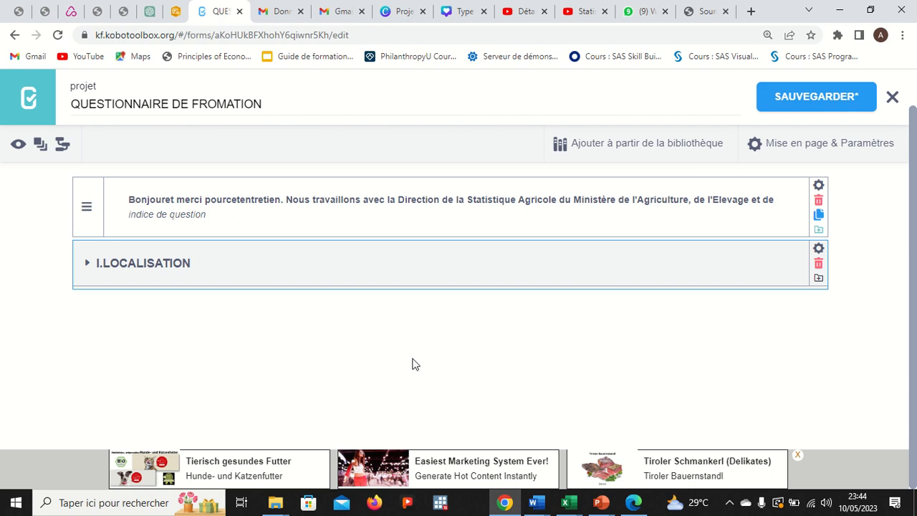
Switch to the PDF in Edge and copy the label "2.1 Sexe du commerçant" from the section on the trader's information
click(633, 502)
click(520, 354)
scroll(520, 353, down, 5)
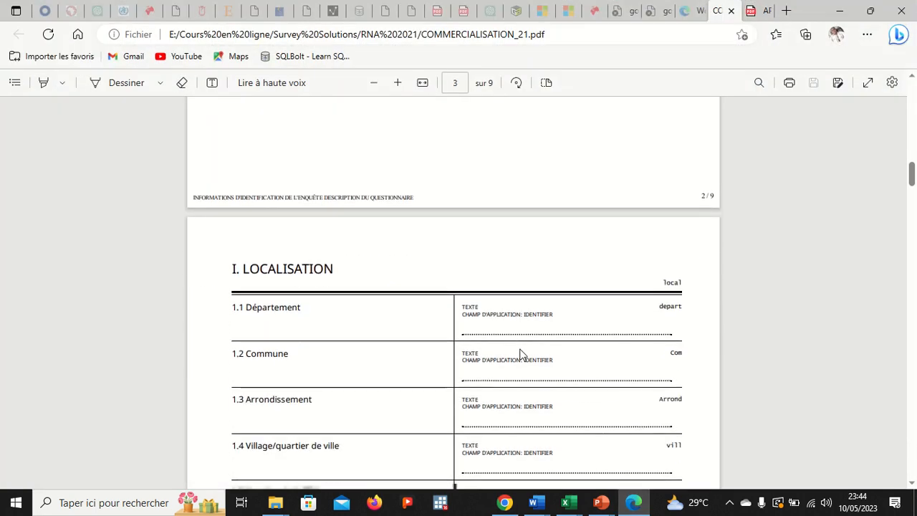
scroll(521, 354, down, 8)
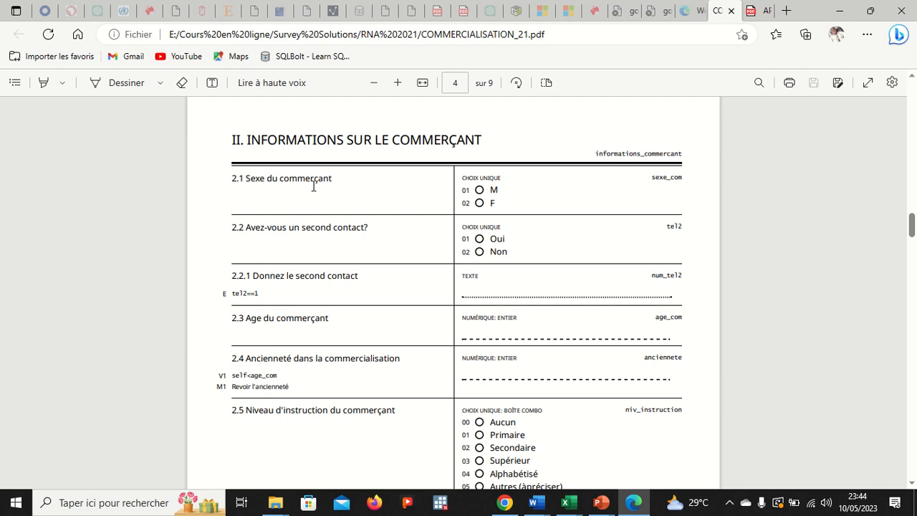
mouse_move(334, 178)
mouse_down()
mouse_move(232, 179)
mouse_move(341, 185)
mouse_up()
key(ctrl+c)
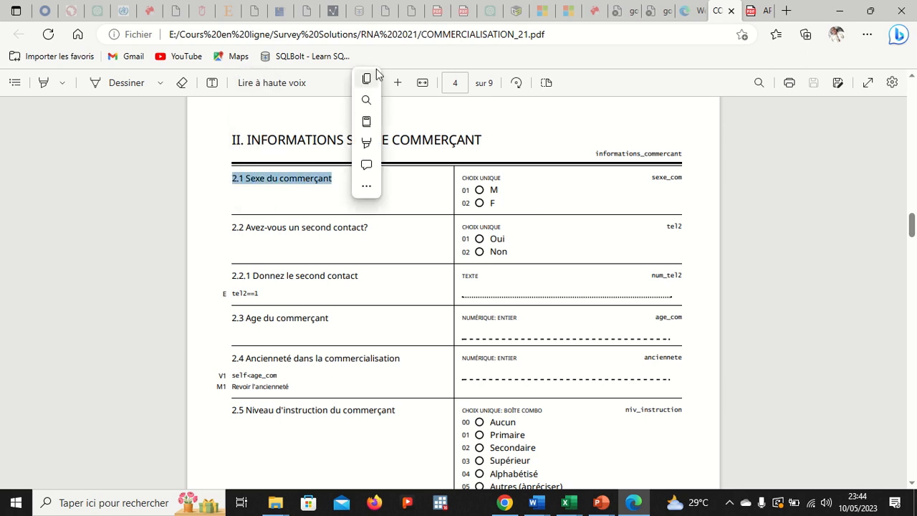
Return to the KoboToolbox form and expand the I.LOCALISATION group to reach its last question
click(840, 10)
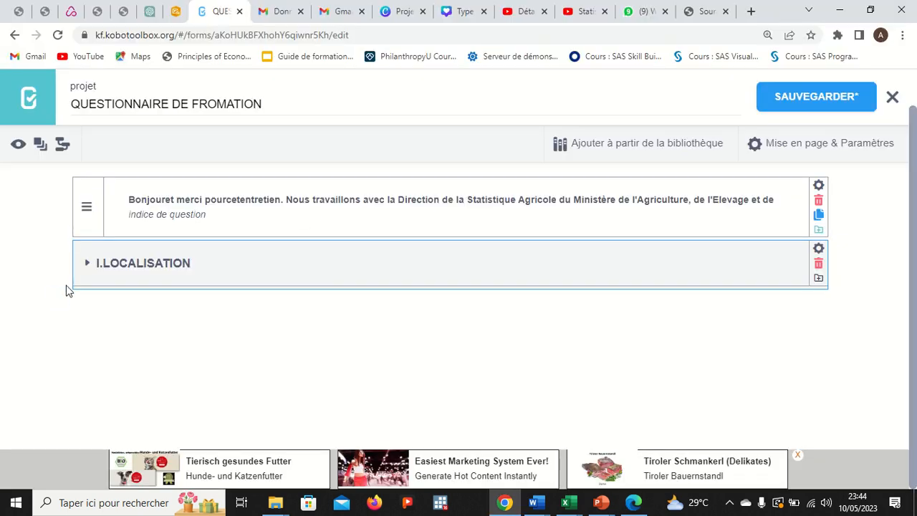
click(230, 282)
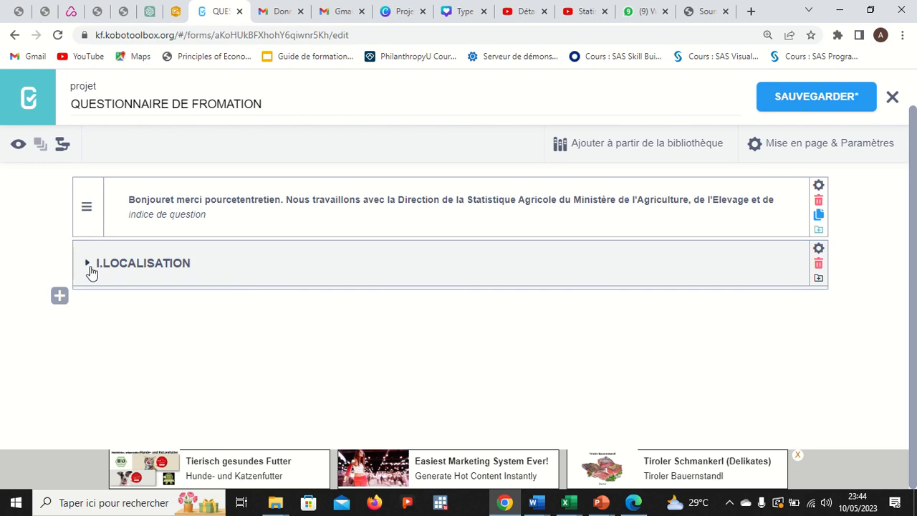
click(90, 270)
click(88, 265)
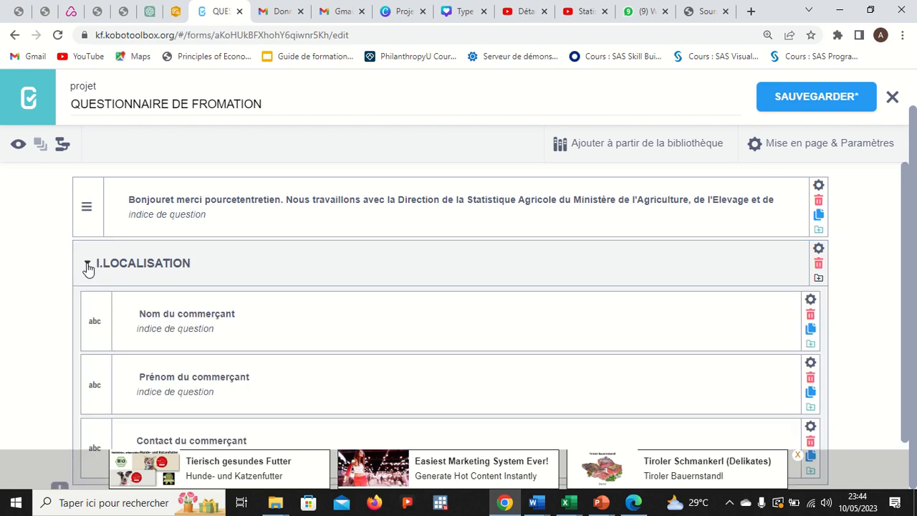
scroll(93, 348, down, 1)
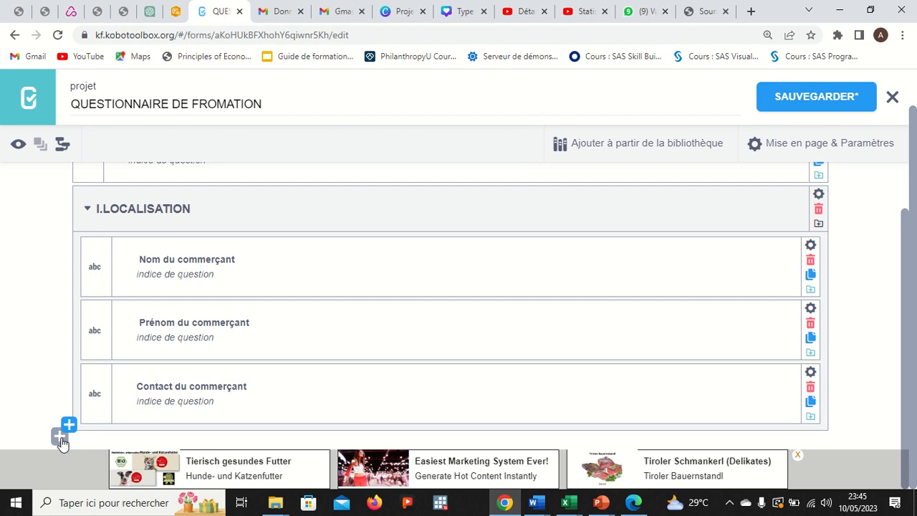
Add the copied label "2.1 Sexe du commerçant" as a single-choice (Sélectionner un) question below "Contact du commerçant"
click(61, 440)
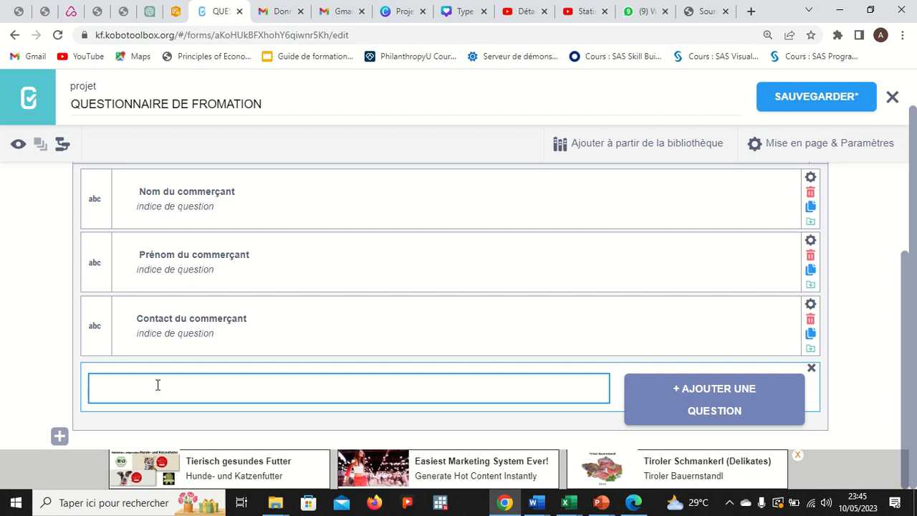
key(ctrl+v)
click(677, 382)
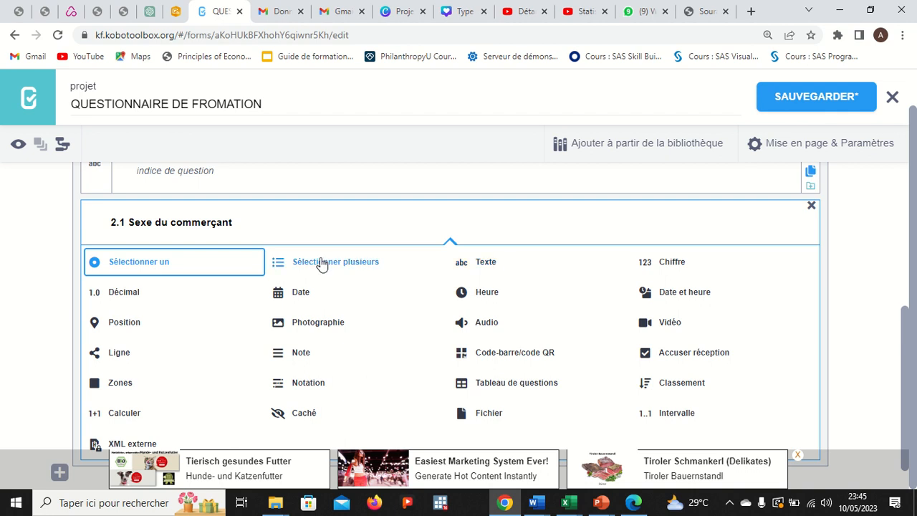
click(167, 263)
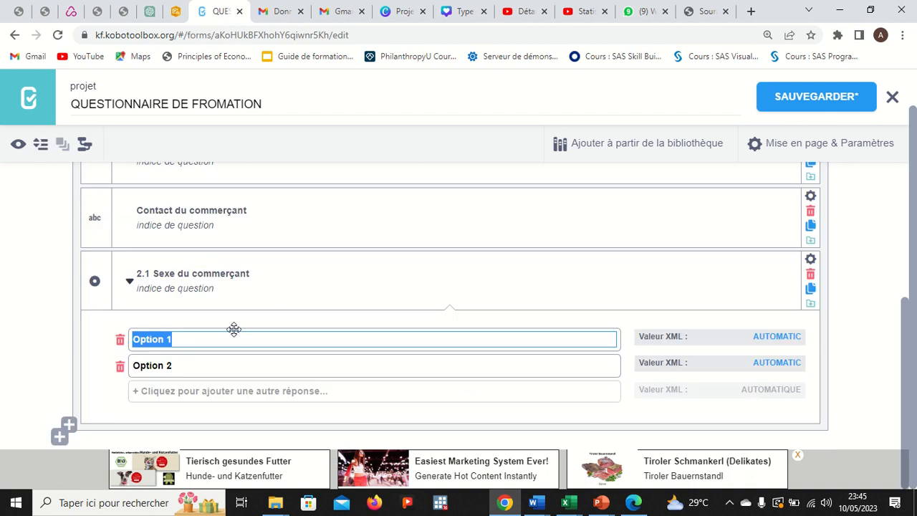
Name the two answer options of the question "2.1 Sexe du commerçant" "Masculin" and "Féminin"
text(Masculin)
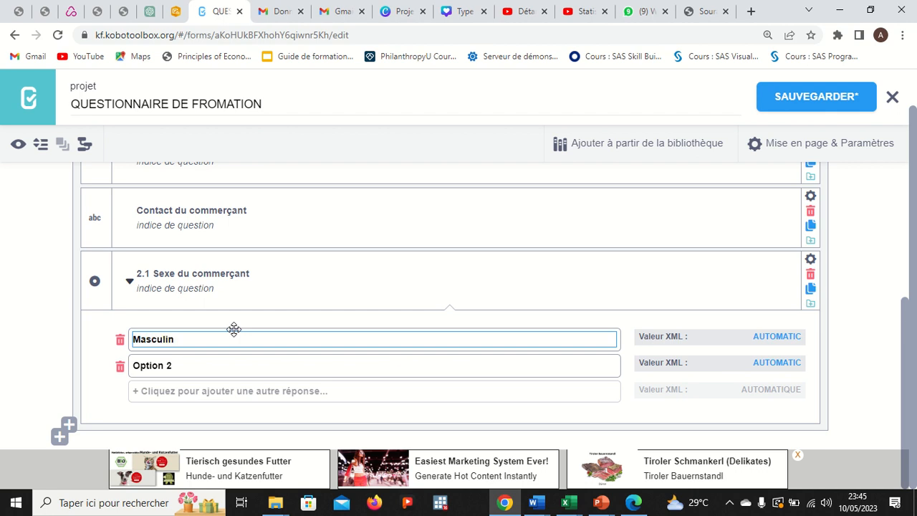
click(190, 366)
key(BackSpace)
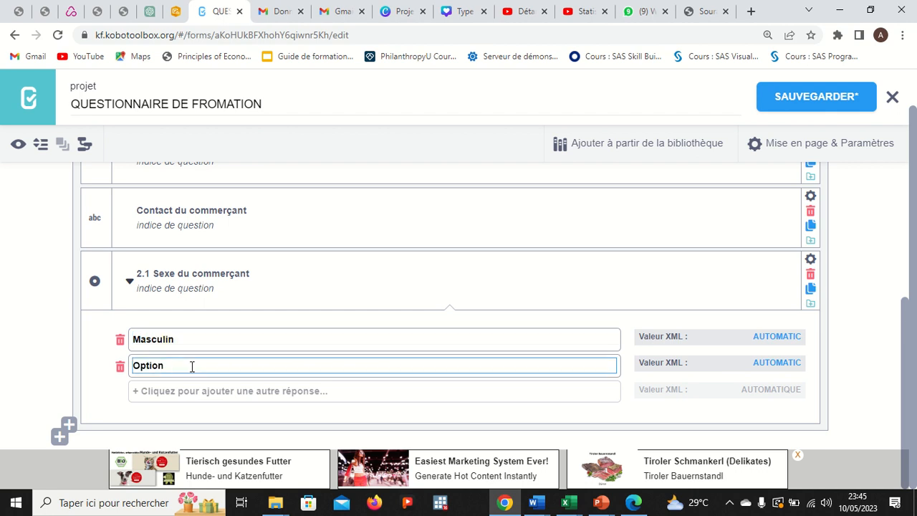
key(BackSpace)
key(BackSpace)
key(BackSpace)
key(BackSpace)
key(BackSpace)
key(BackSpace)
text(Fém)
key(BackSpace)
text(mini n)
key(BackSpace)
key(BackSpace)
text(n)
Set the XML values to 1 for Masculin and 2 for Féminin, and collapse the question's options
click(769, 335)
double_click(770, 336)
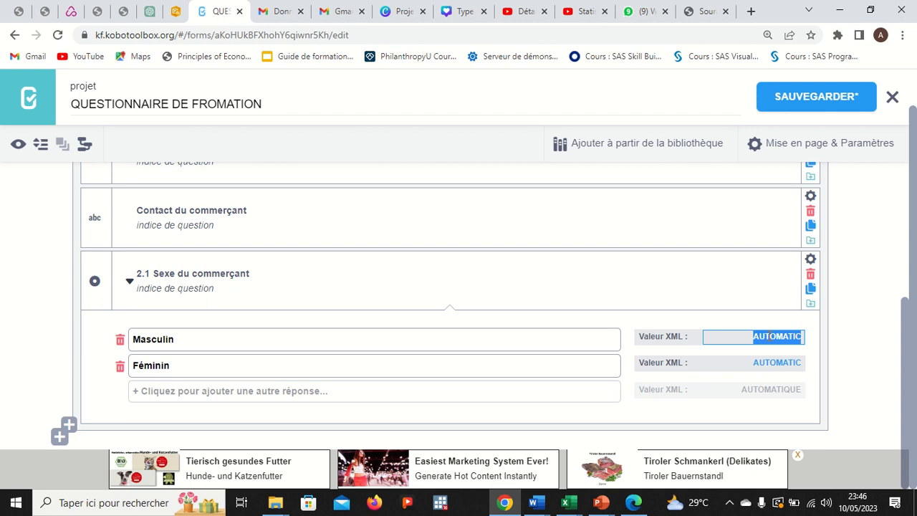
text(&)
key(BackSpace)
click(778, 363)
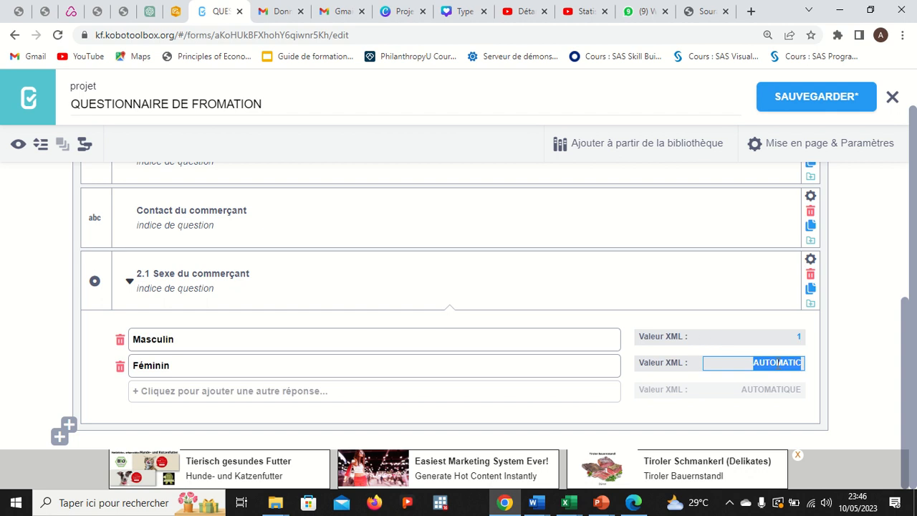
text(2)
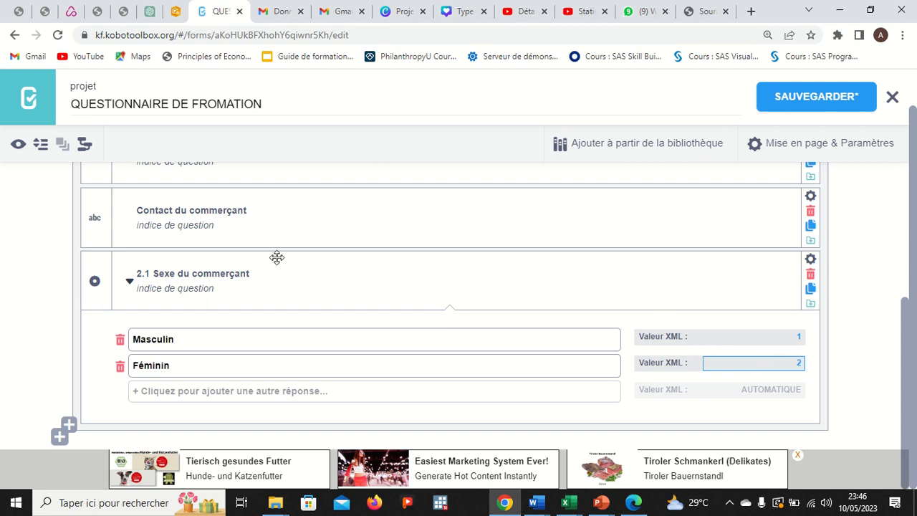
click(129, 281)
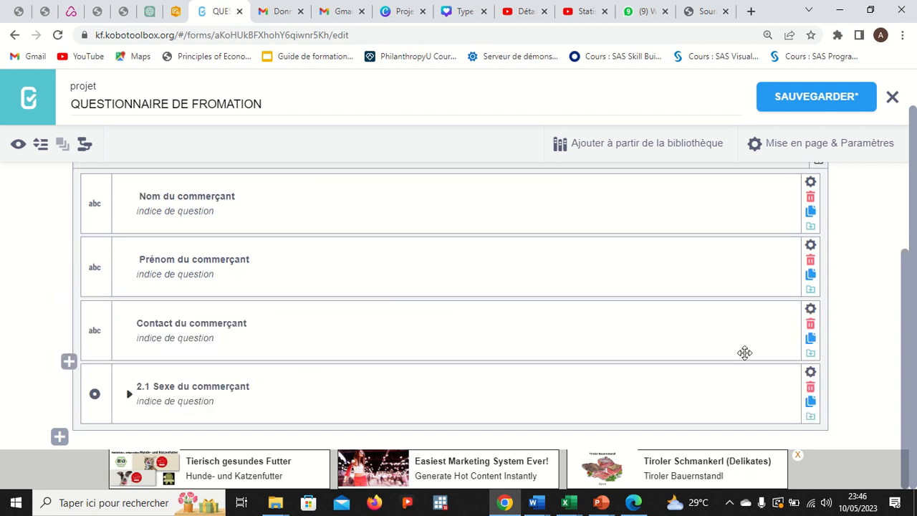
Switch to the PDF in Edge, copy "Avez-vous un second contact?" from question 2.2 and return to the KoboToolbox form
click(633, 502)
scroll(580, 350, down, 2)
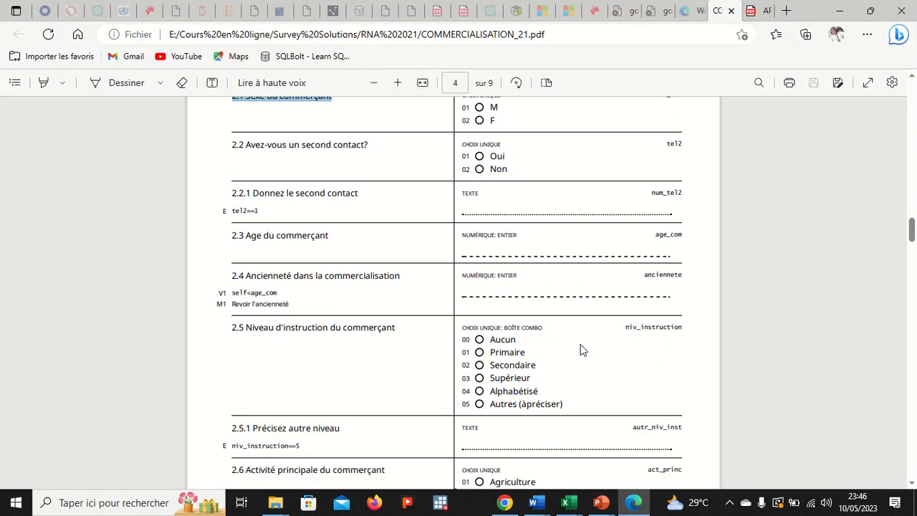
scroll(580, 348, up, 1)
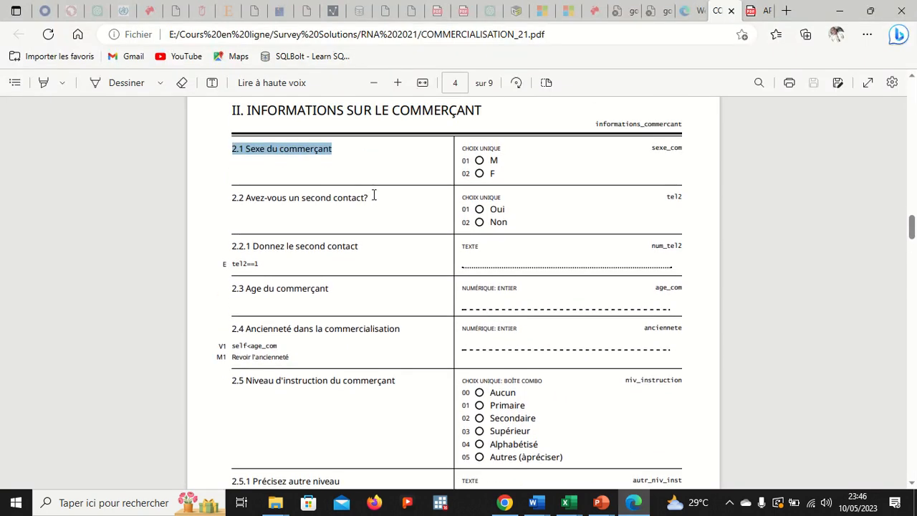
drag(371, 198, 244, 199)
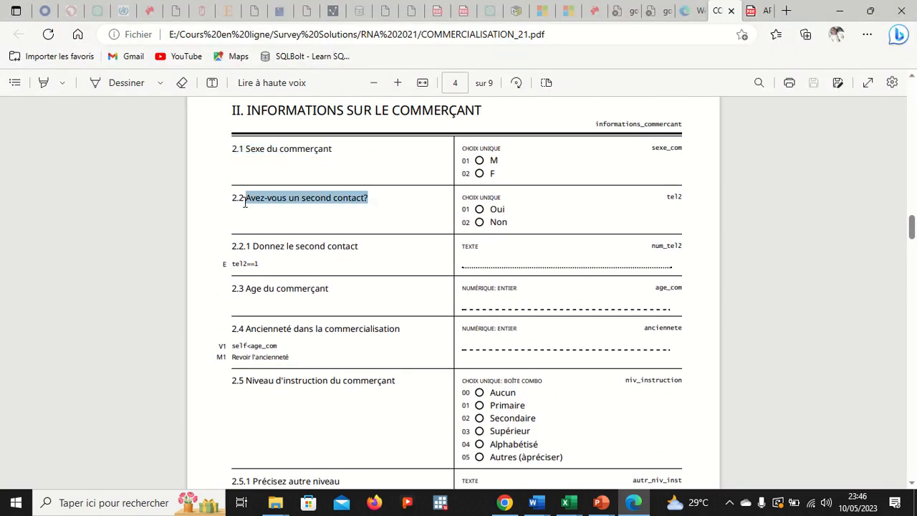
click(268, 80)
key(alt+Tab)
Move the question "2.1 Sexe du commerçant" out of the I.LOCALISATION group to directly below it
scroll(329, 283, down, 1)
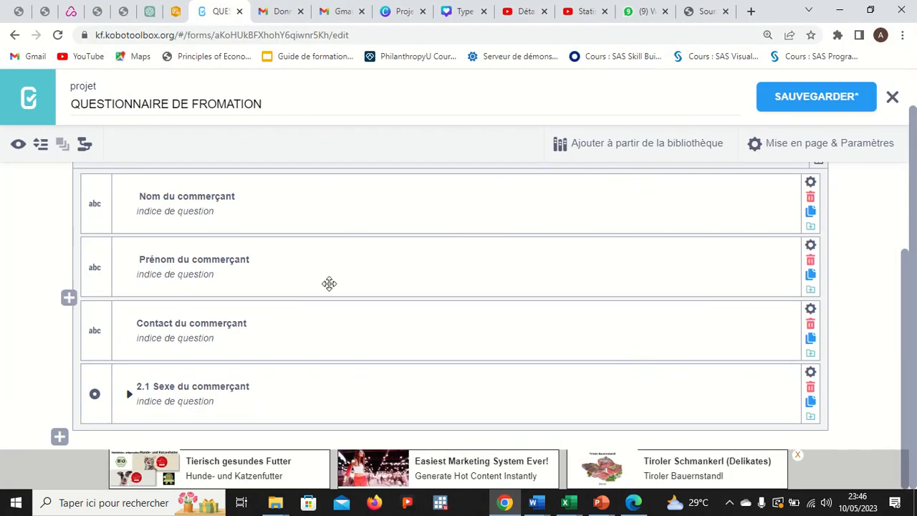
mouse_move(104, 413)
drag(98, 392, 96, 420)
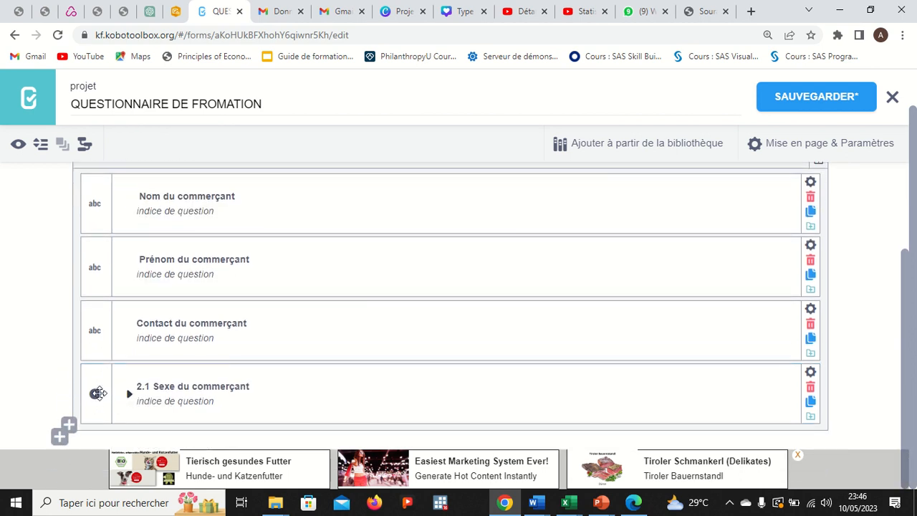
drag(97, 393, 82, 466)
scroll(116, 406, down, 1)
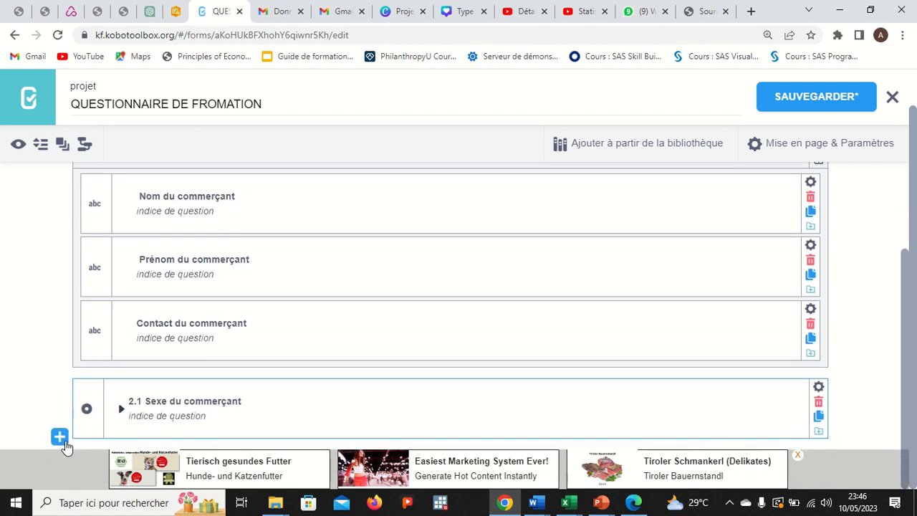
Add the copied text "Avez-vous un second contact?" as a single-choice (Sélectionner un) question at the end of the form
click(62, 438)
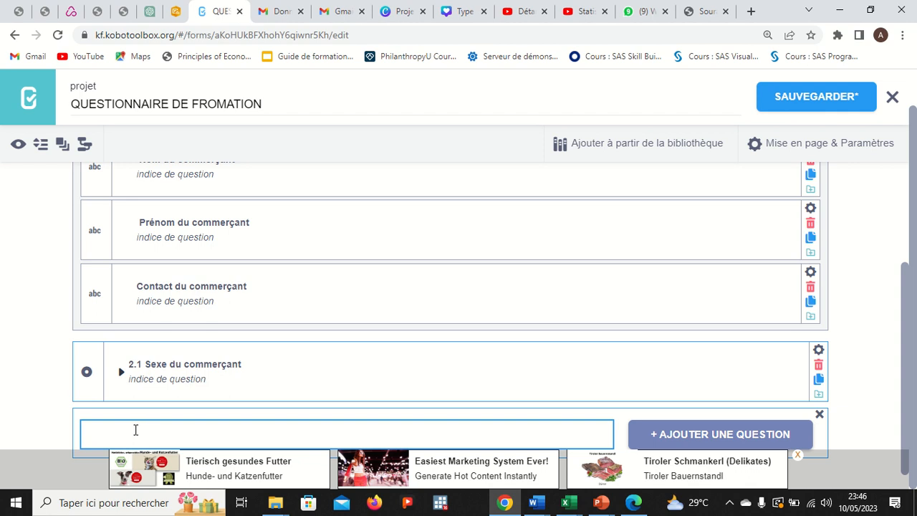
key(ctrl+v)
scroll(219, 395, down, 1)
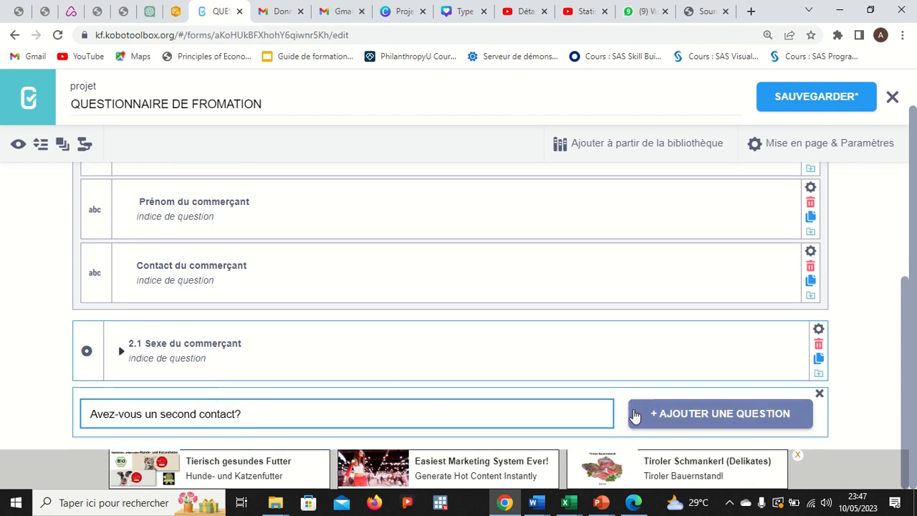
click(670, 418)
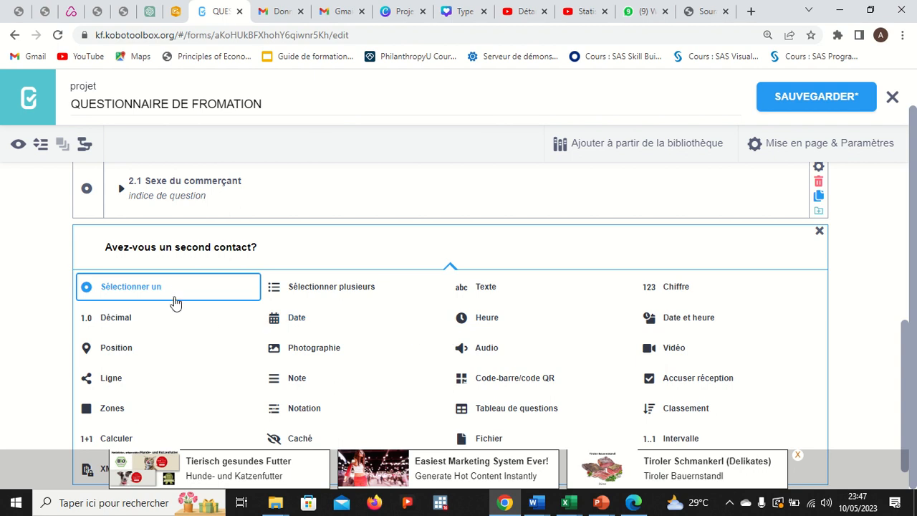
click(169, 294)
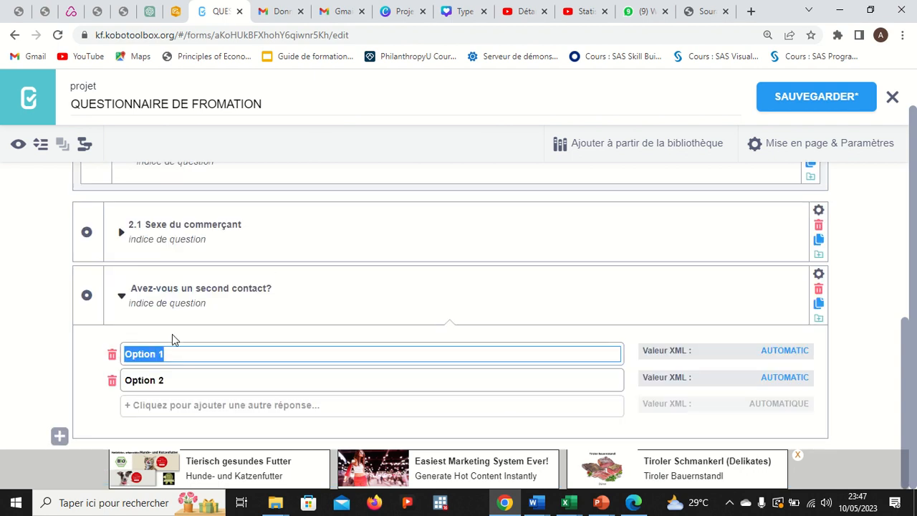
Define the second-contact question's options as OUI with XML value 1 and NON with XML value 2, and collapse them
text(OUI)
key(Tab)
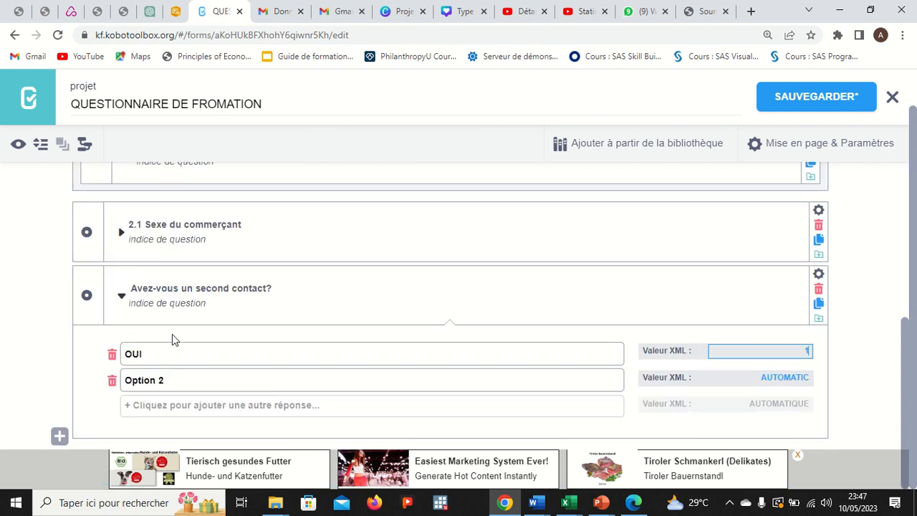
text(1)
key(Tab)
text(NON)
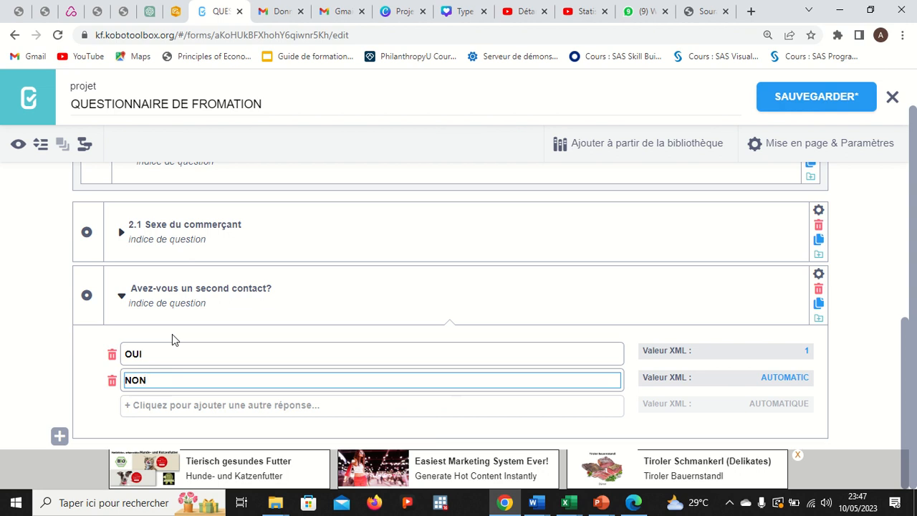
key(Tab)
text(2)
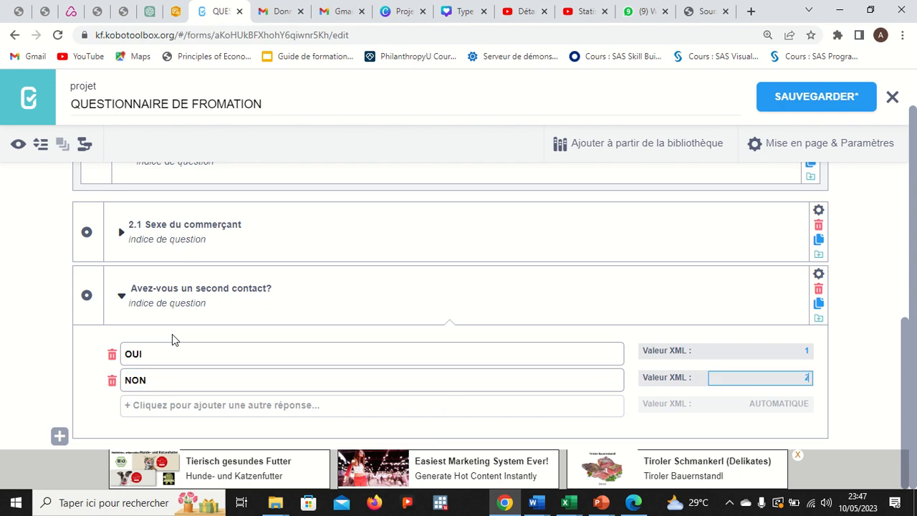
click(121, 298)
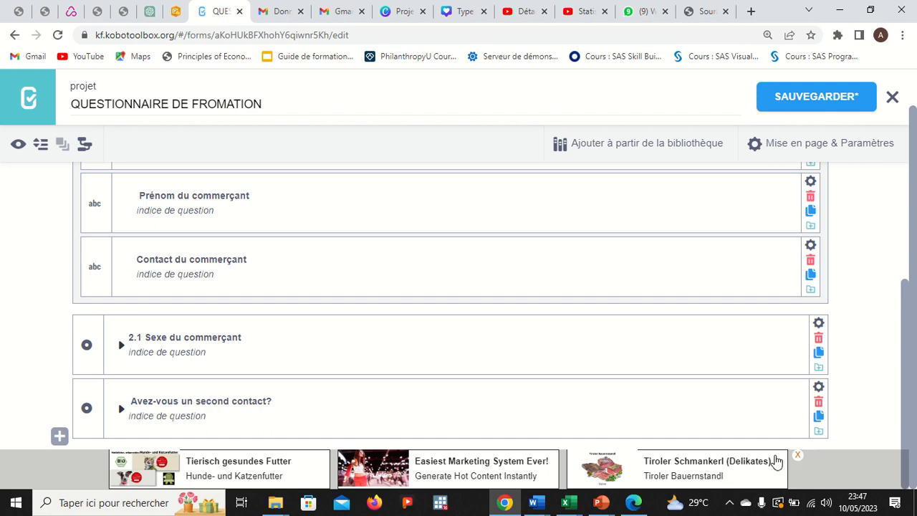
Start a new question at the end of the form and copy its label "2.2.1 Donnez le second contact" from the PDF in Edge
click(59, 435)
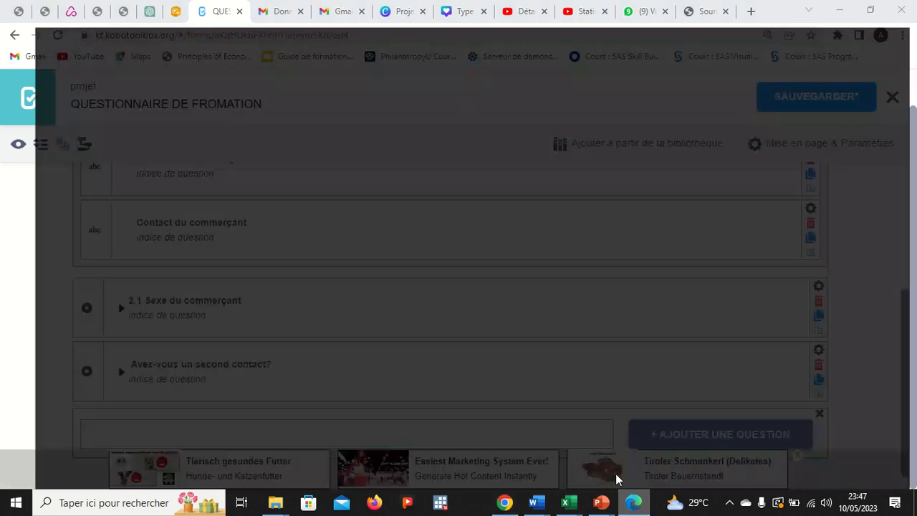
click(616, 473)
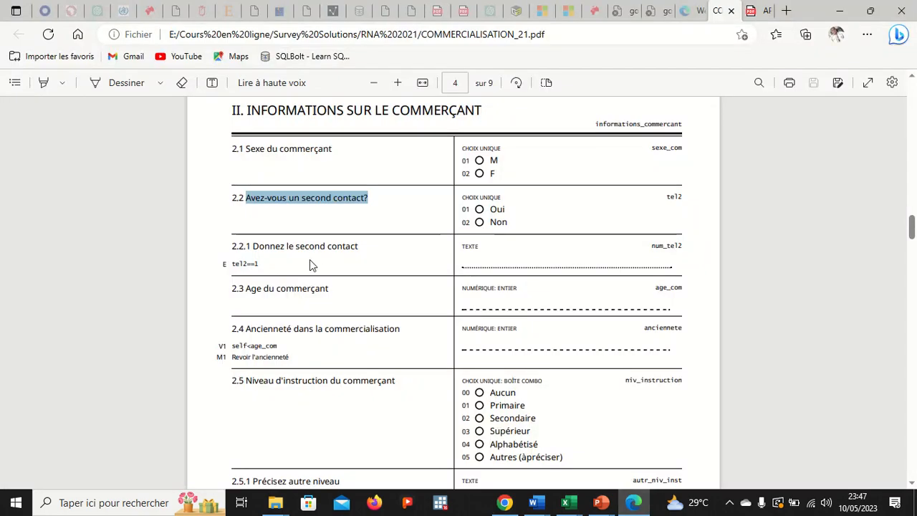
click(360, 247)
mouse_move(361, 247)
mouse_down()
mouse_move(229, 252)
mouse_move(361, 252)
mouse_up()
click(231, 248)
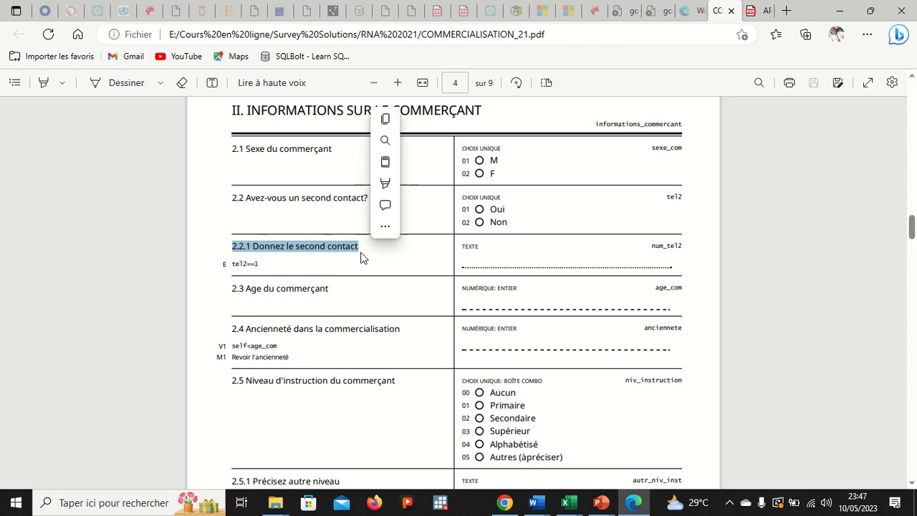
click(387, 121)
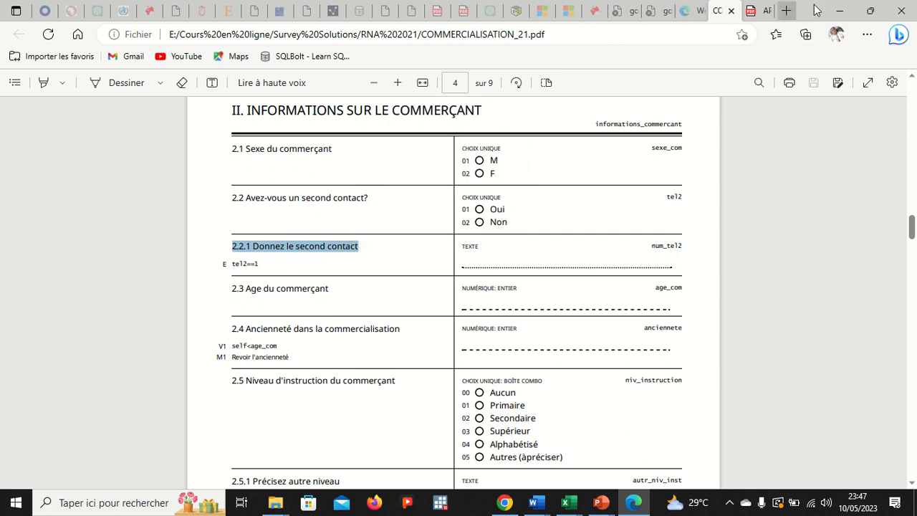
click(838, 11)
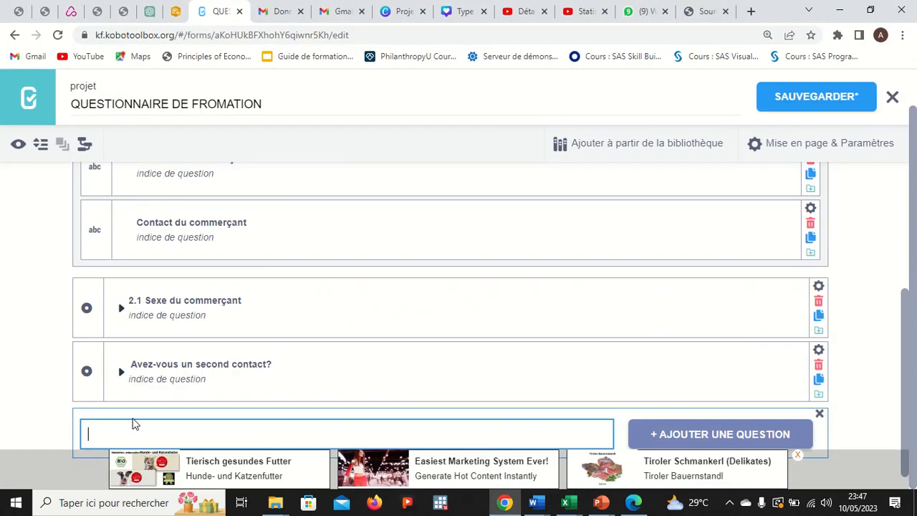
Add the copied label "2.2.1 Donnez le second contact" as a text (Texte) question
key(ctrl+v)
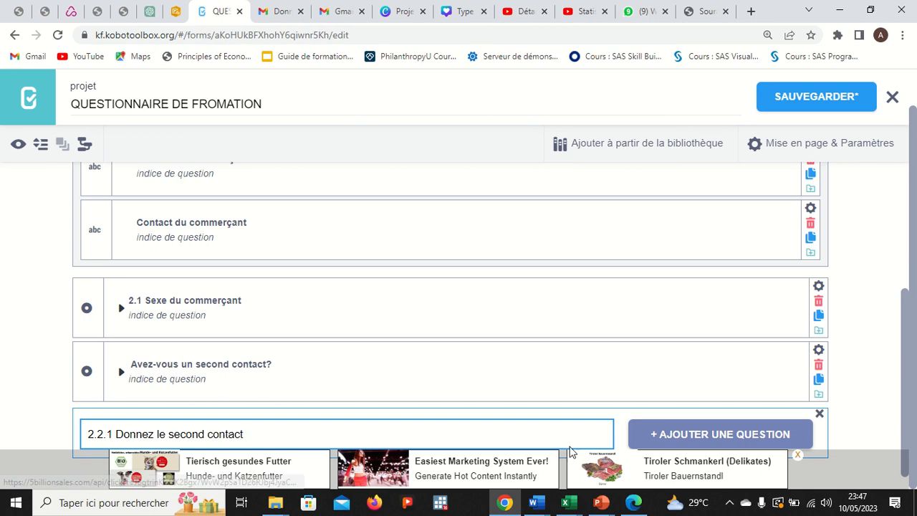
click(743, 432)
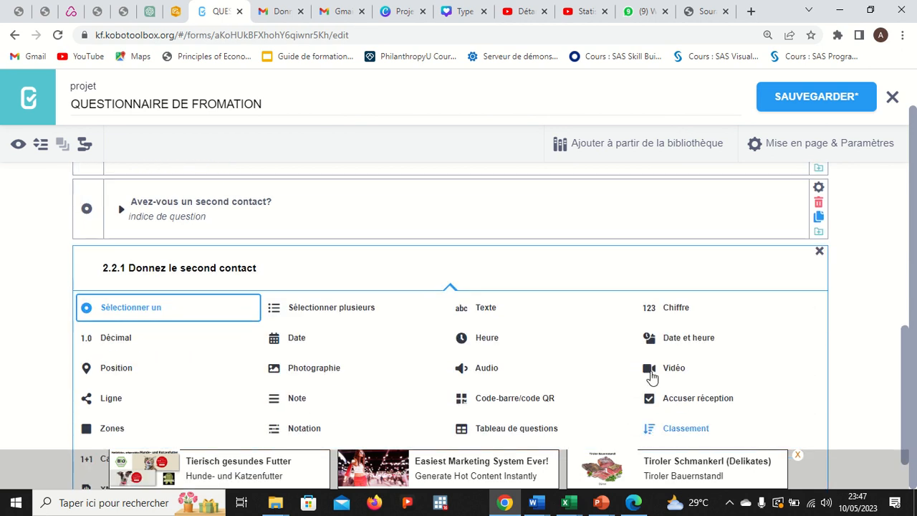
click(487, 307)
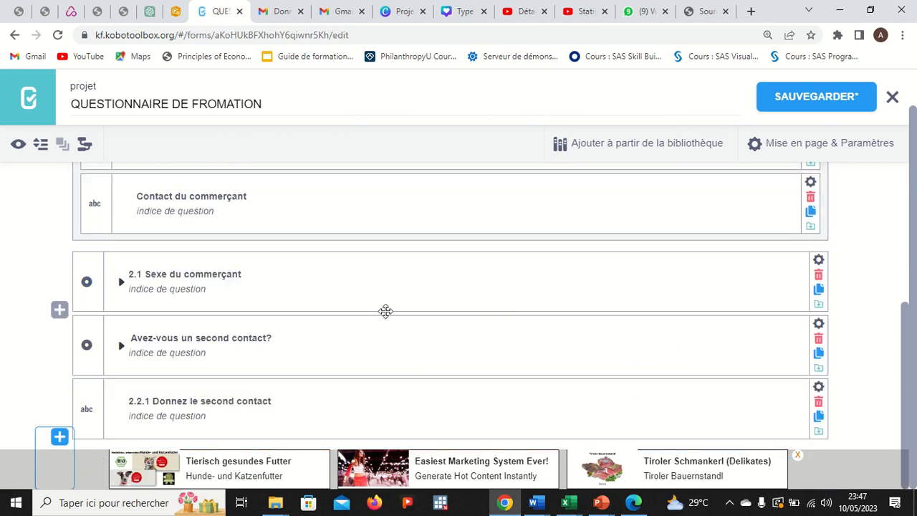
Switch to the PDF in Edge, copy the label "2.3 Age du commerçant" and return to the KoboToolbox form
click(633, 502)
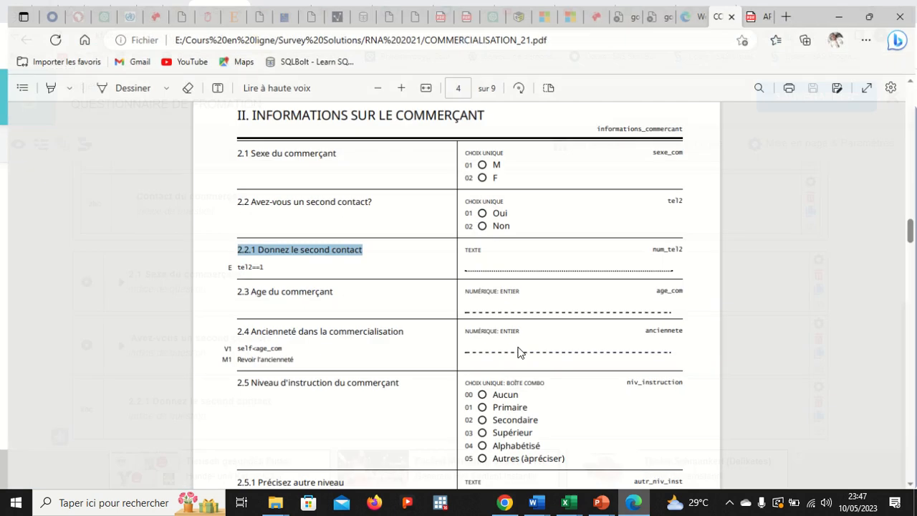
click(409, 345)
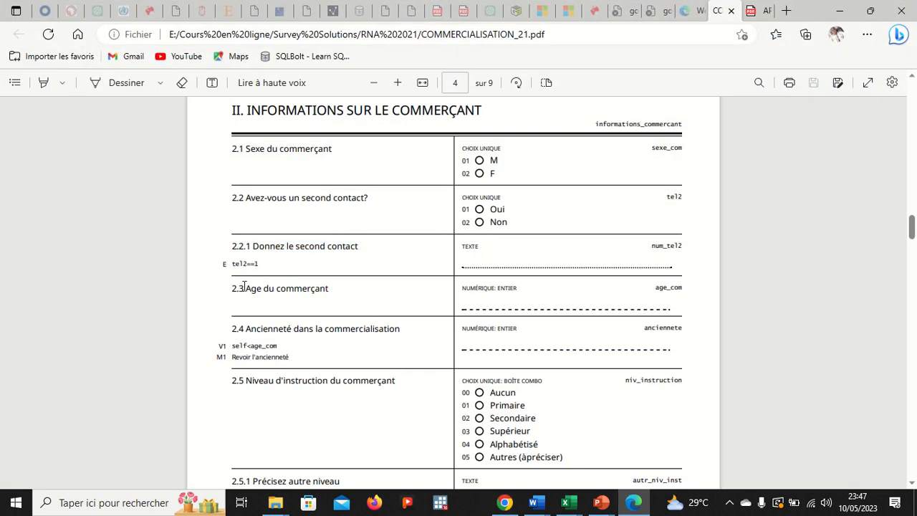
drag(231, 288, 337, 292)
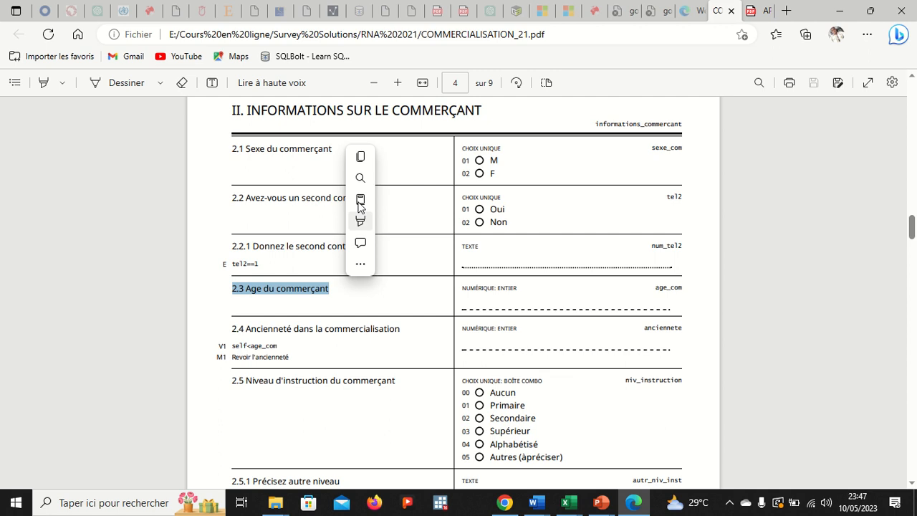
click(363, 157)
key(alt+Tab)
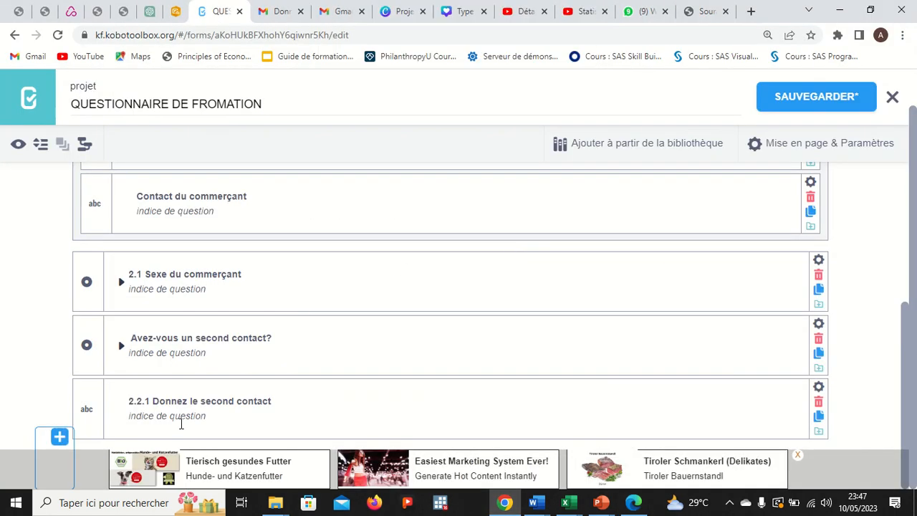
Add the copied label "2.3 Age du commerçant" as a number (Chiffre) question at the end of the form
scroll(640, 340, up, 2)
scroll(640, 340, down, 2)
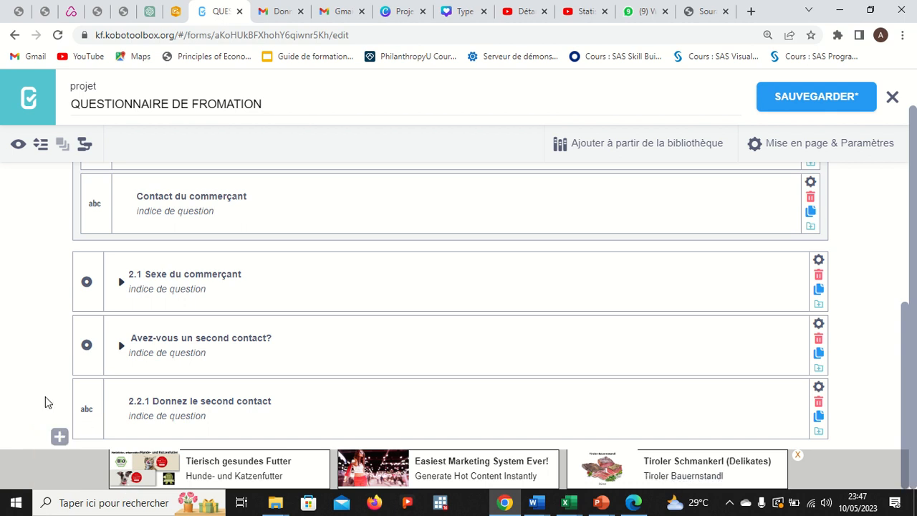
click(59, 434)
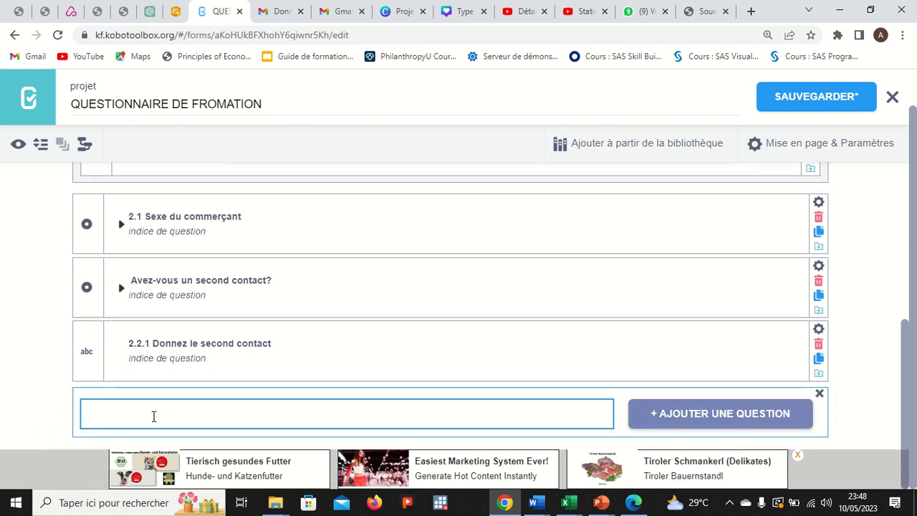
key(ctrl+v)
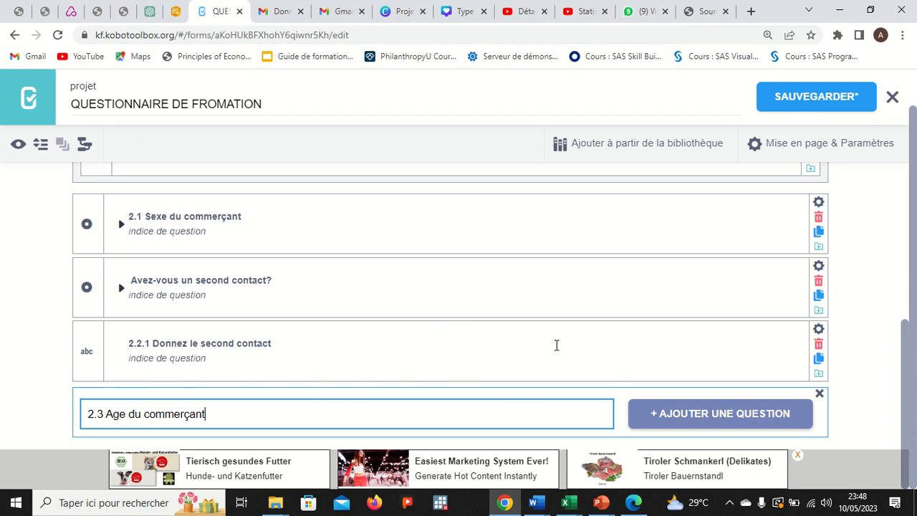
click(671, 415)
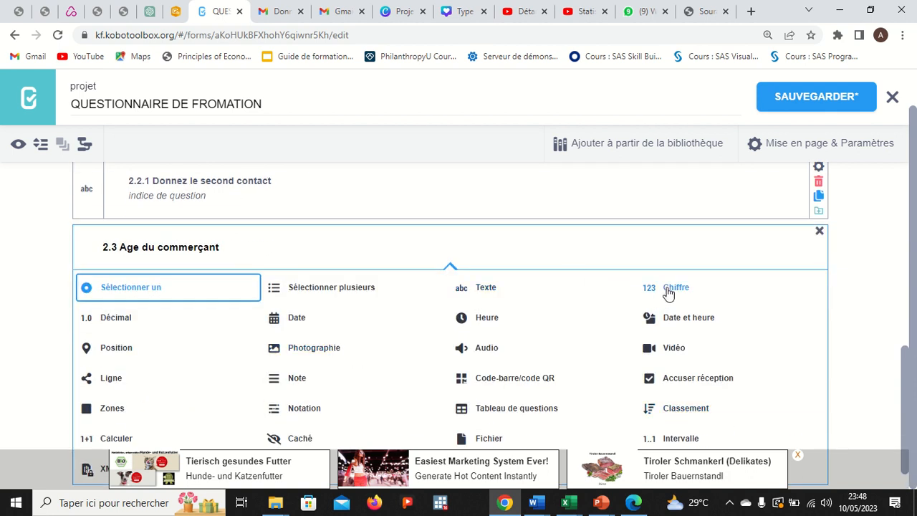
click(668, 290)
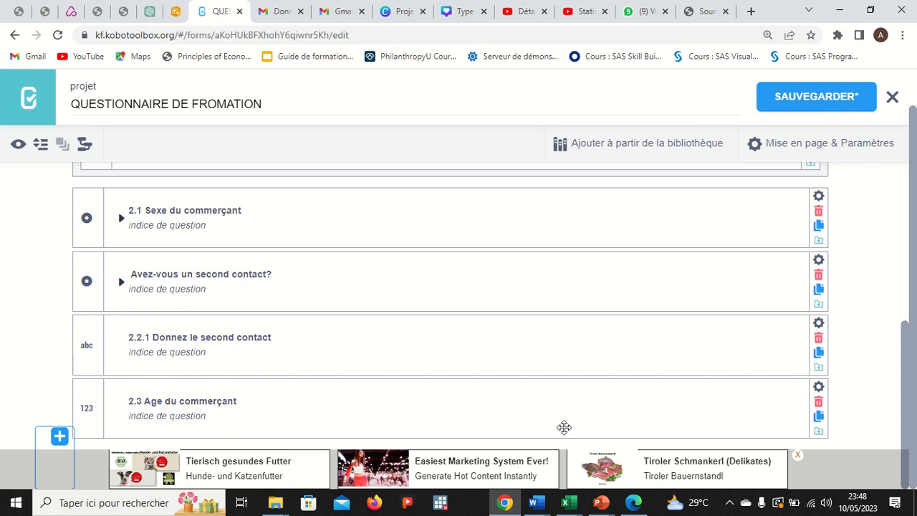
Switch to the PDF in Edge, copy the label "2.4 Ancienneté dans la commercialisation" and return to the KoboToolbox form
click(633, 502)
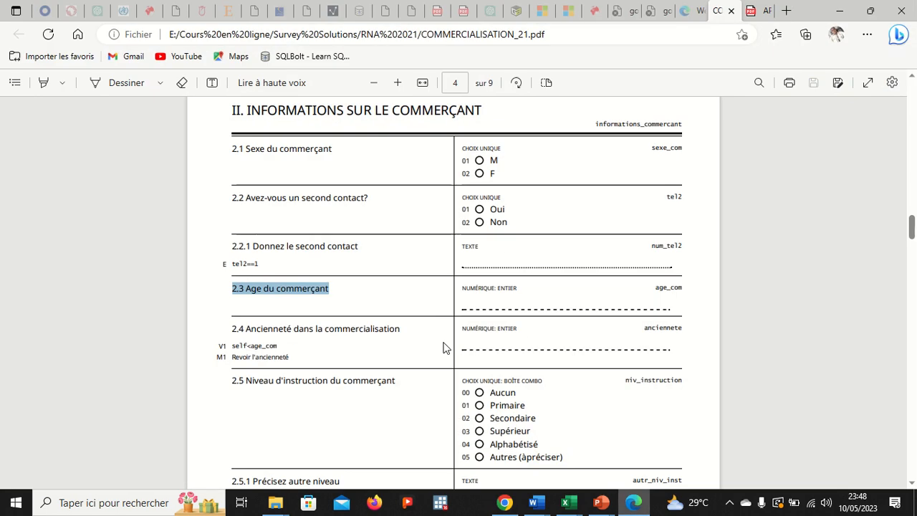
click(406, 356)
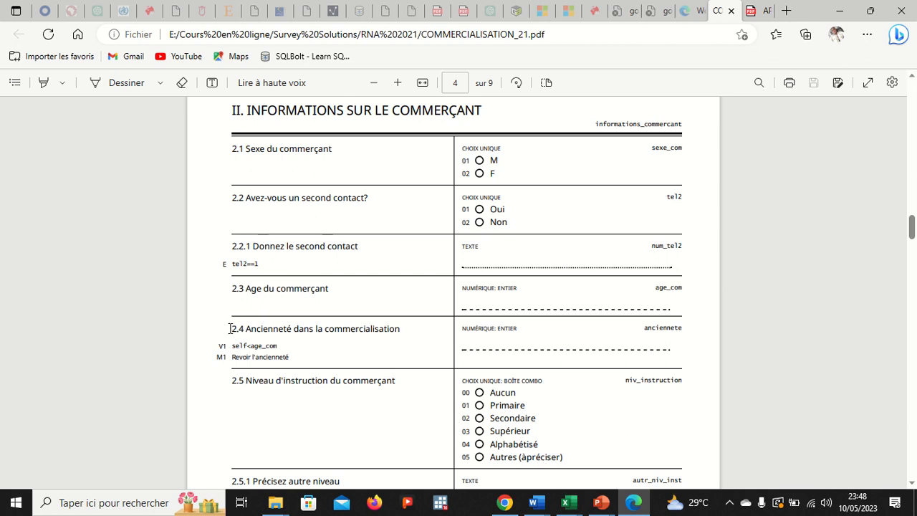
drag(229, 328, 411, 339)
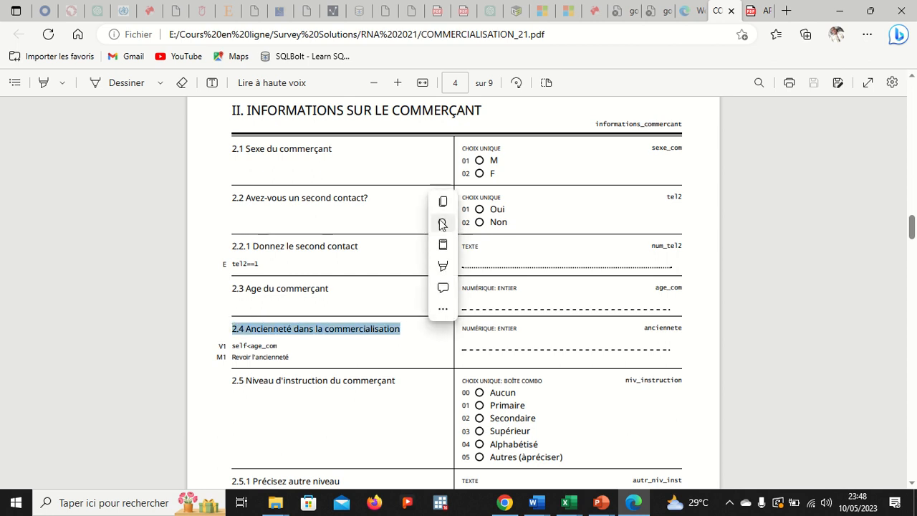
click(838, 10)
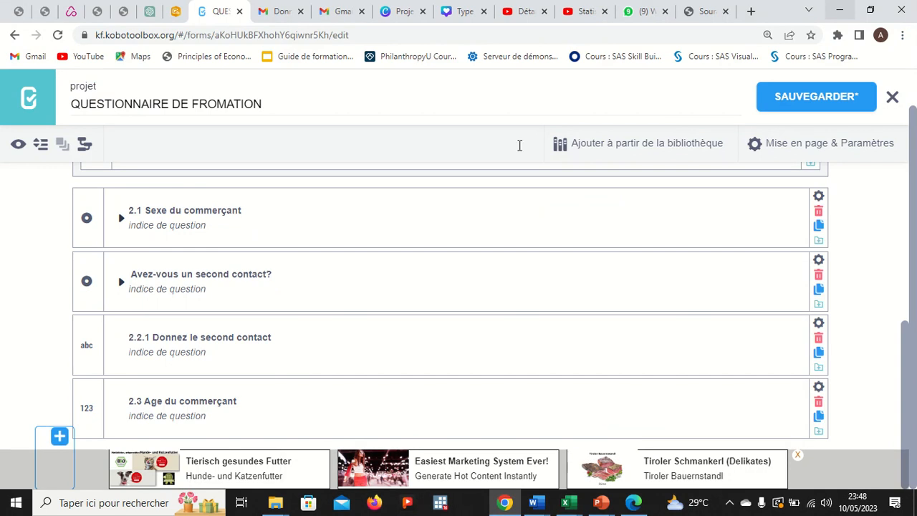
Add the copied label "2.4 Ancienneté dans la commercialisation" as a number (Chiffre) question at the end of the form
click(60, 437)
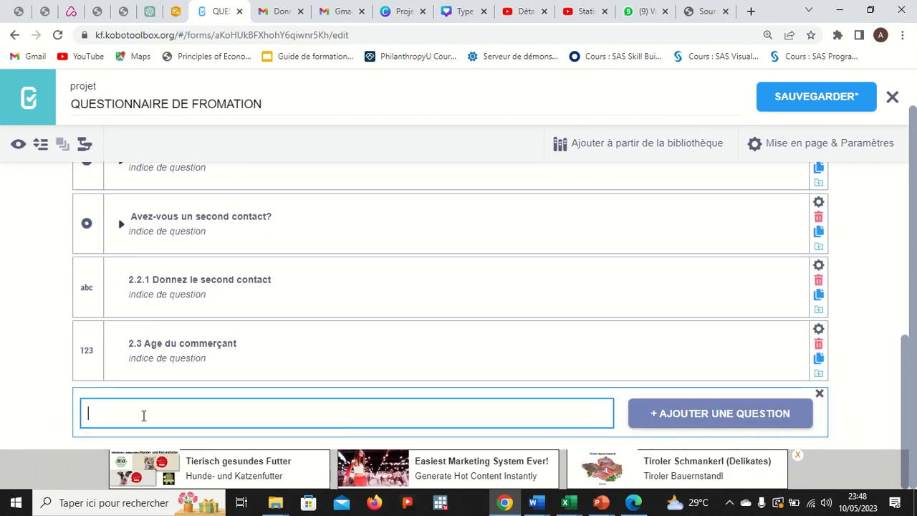
key(ctrl+v)
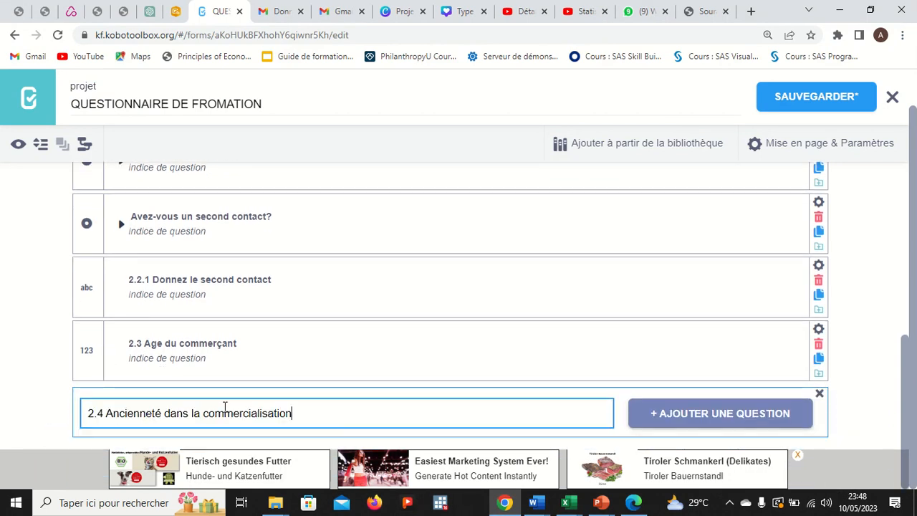
click(687, 415)
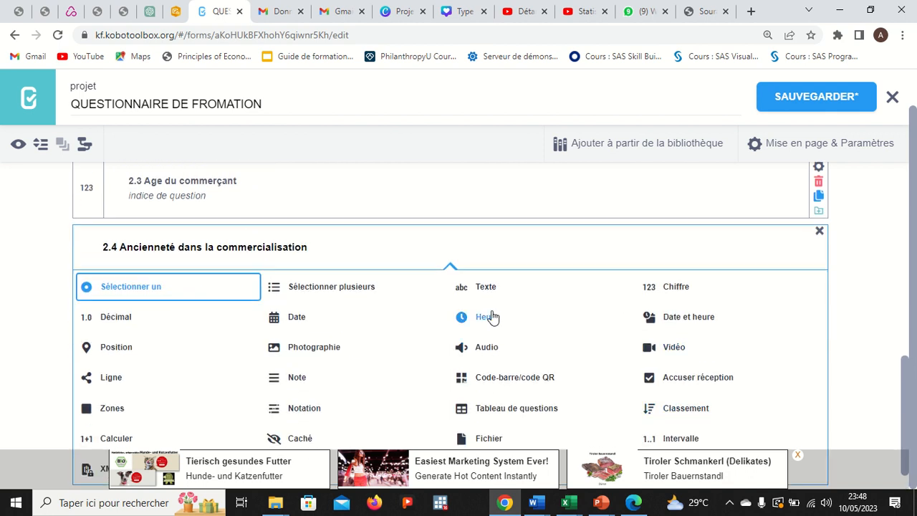
click(657, 290)
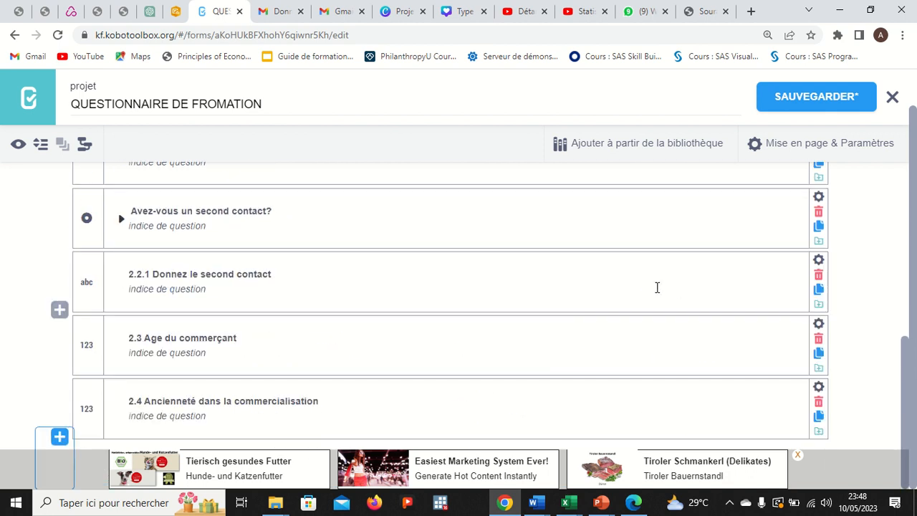
Switch to the PDF in Edge, copy the label "2.5 Niveau d'instruction du commerçant" and return to the KoboToolbox form
click(633, 502)
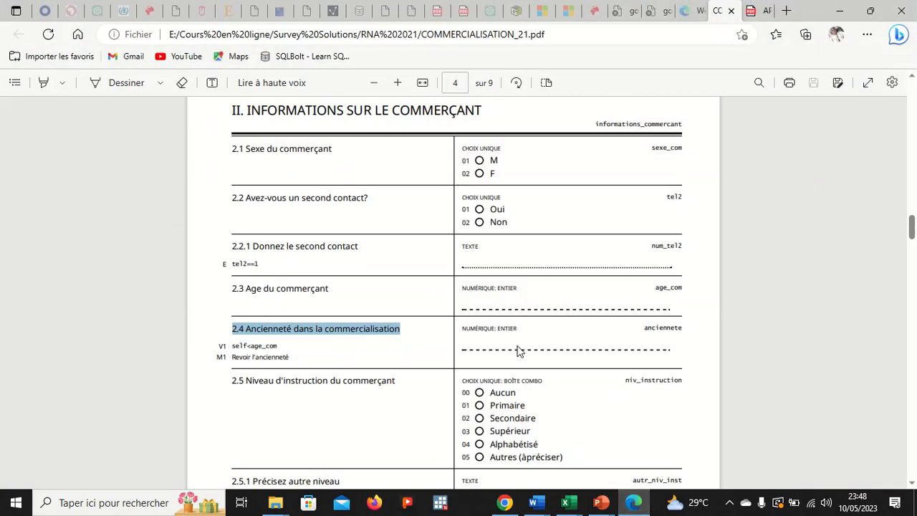
click(427, 364)
scroll(428, 358, down, 3)
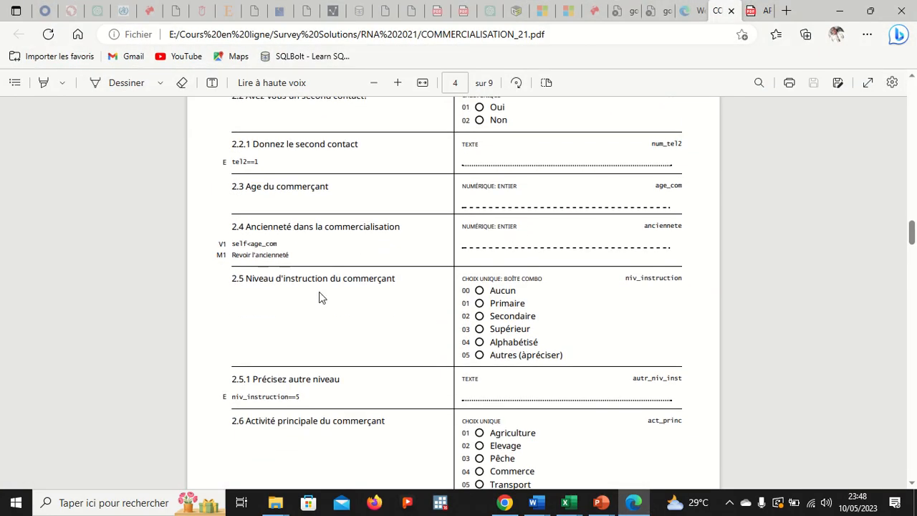
drag(229, 278, 401, 280)
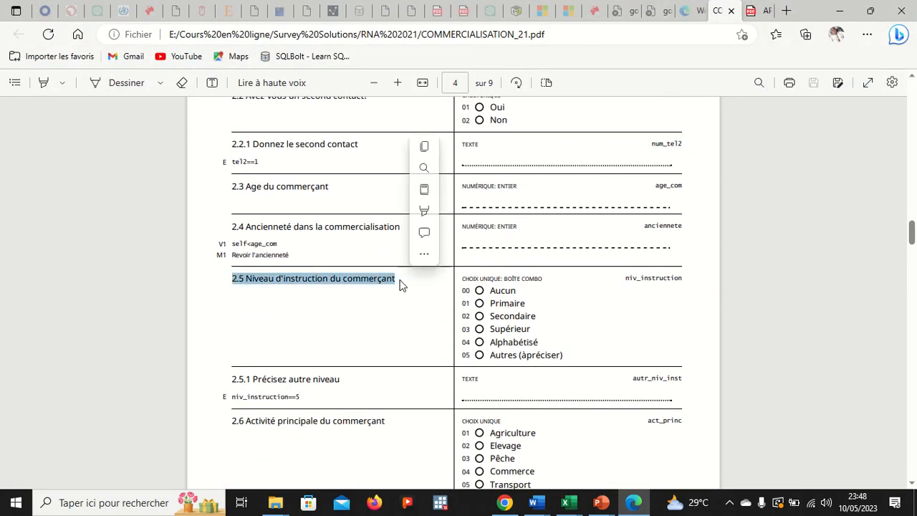
click(424, 147)
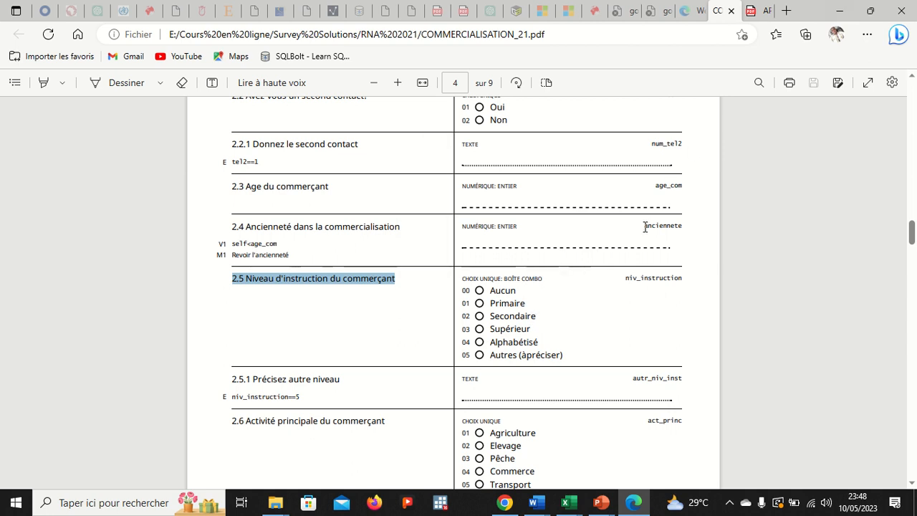
click(839, 10)
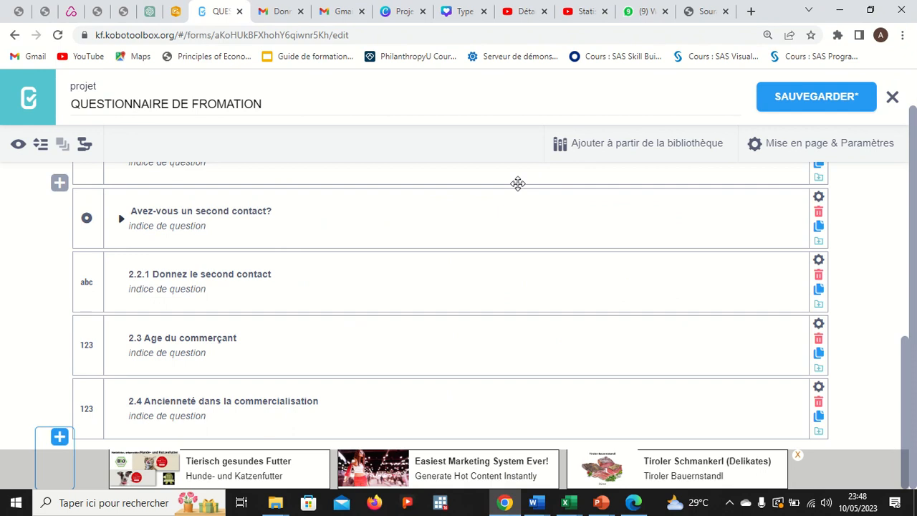
Add the copied label "2.5 Niveau d'instruction du commerçant" as a single-choice (Sélectionner un) question at the end of the form
click(60, 436)
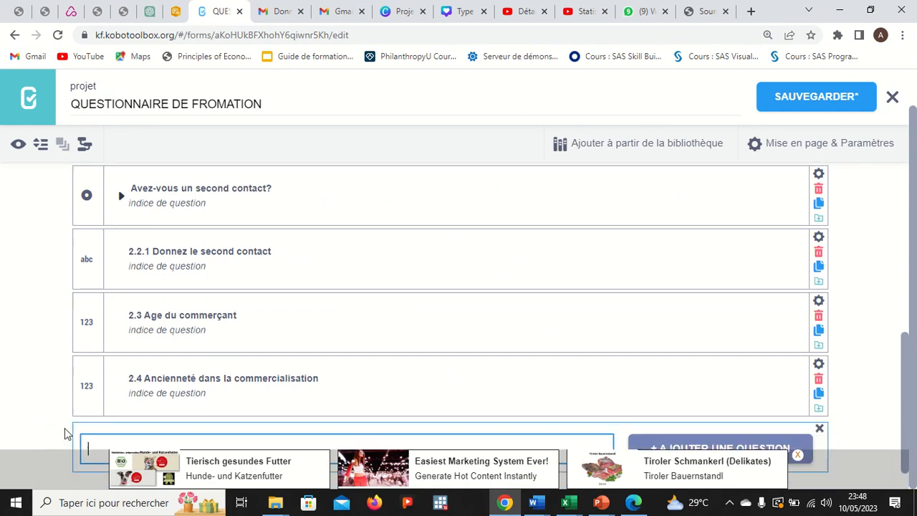
key(ctrl+v)
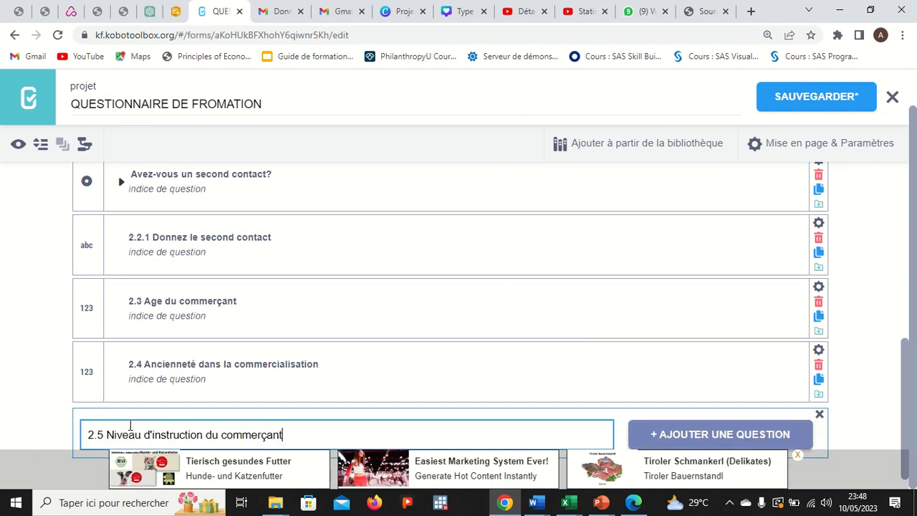
click(667, 434)
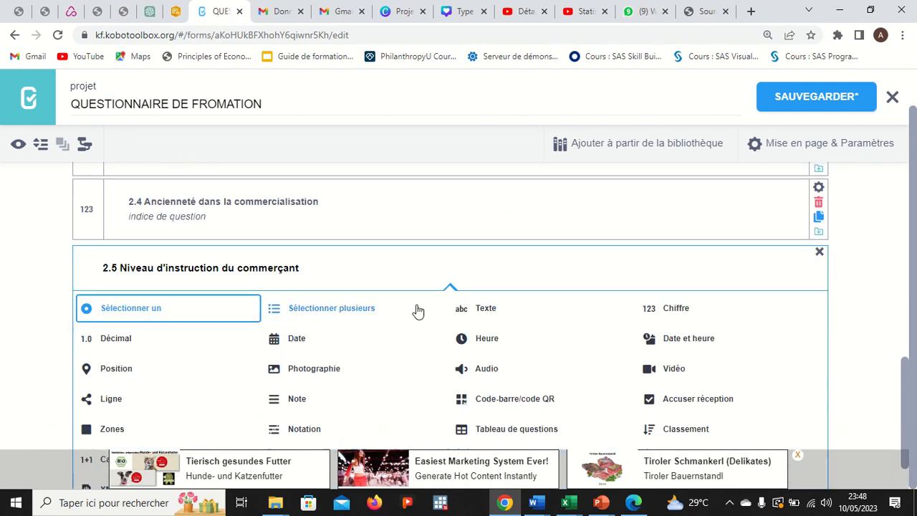
click(177, 320)
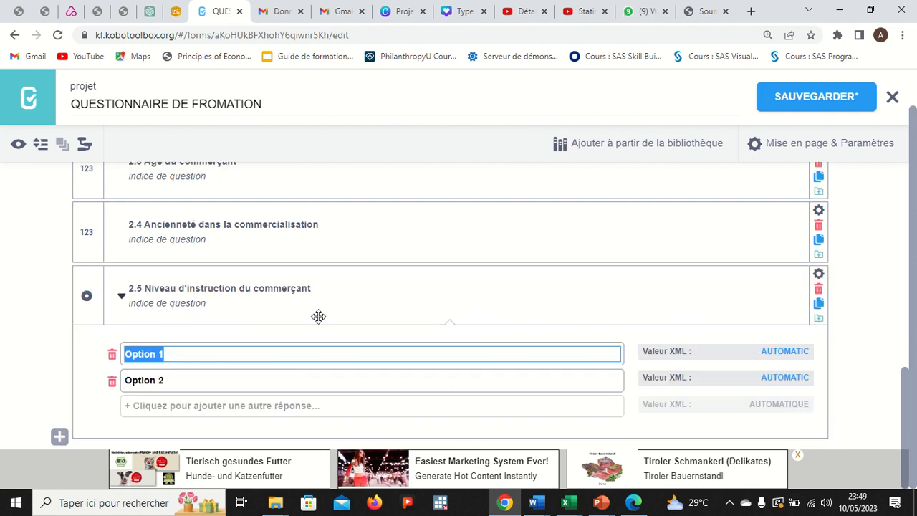
Define the education-level question's first two options as Ancun with XML value 1 and Primaire with XML value 2
text(Ancun)
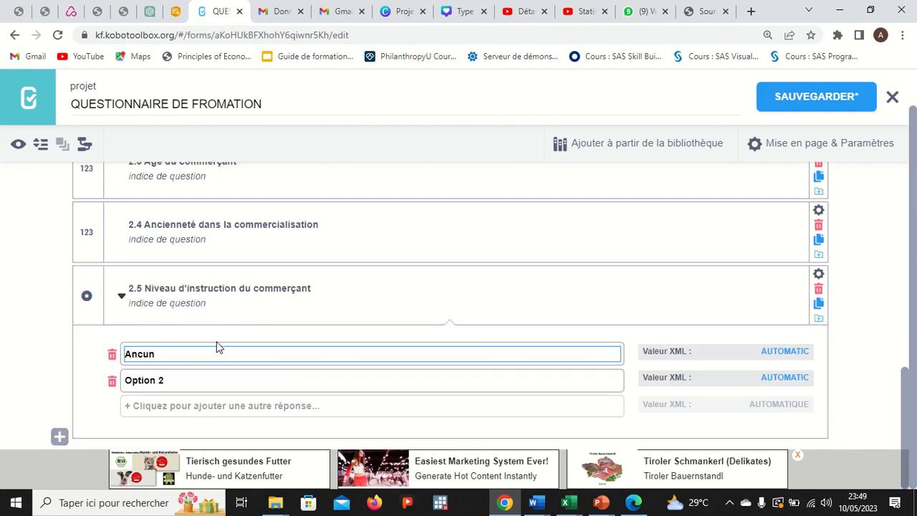
key(Tab)
text(1)
key(Tab)
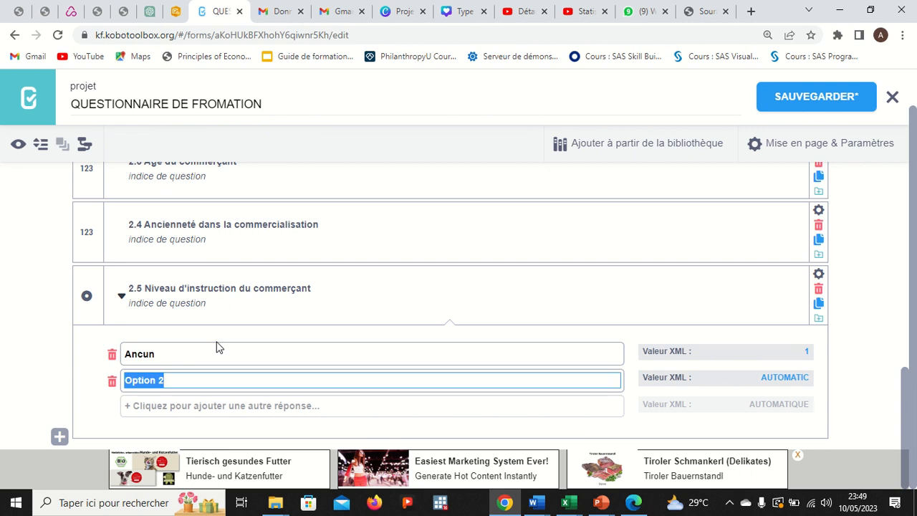
text(P)
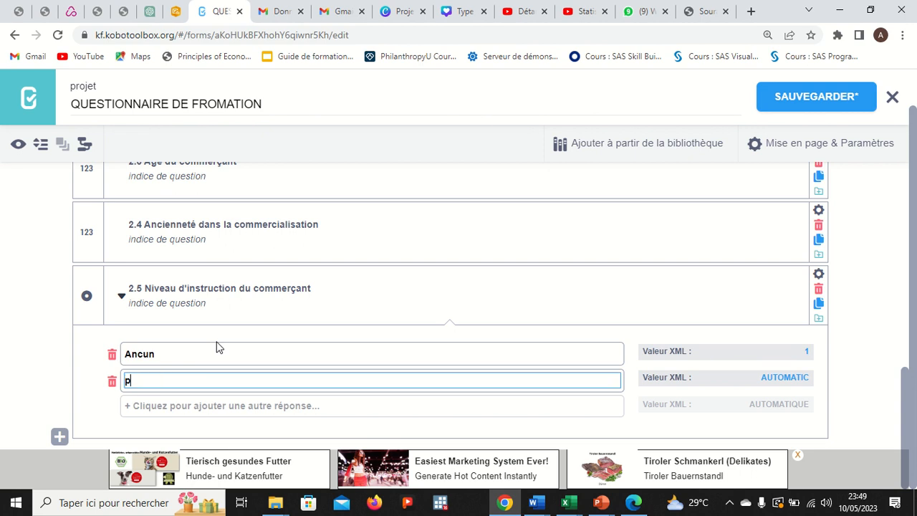
key(BackSpace)
text(Primaire)
key(Tab)
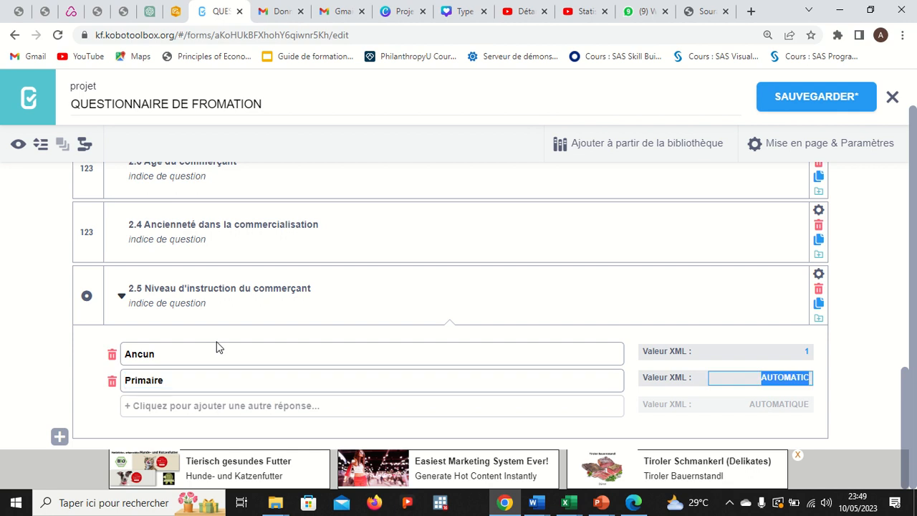
text(2)
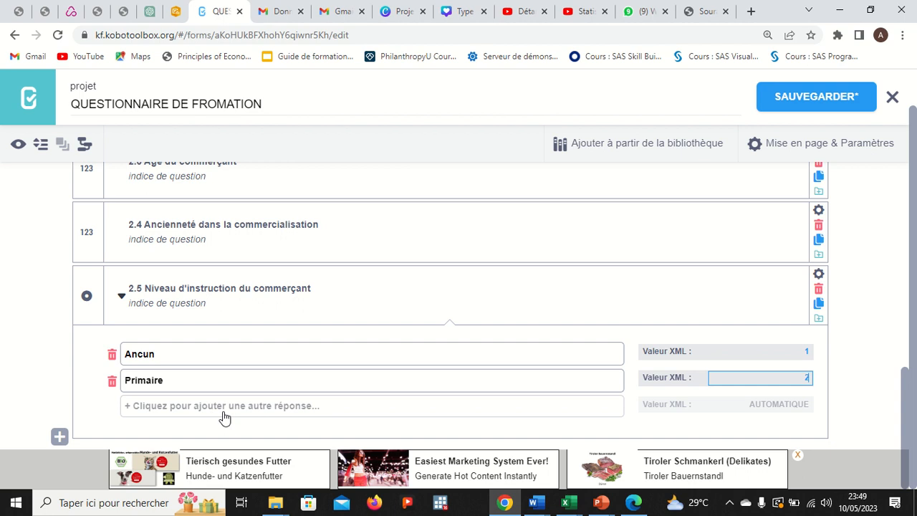
Add three more answer options to the education-level question
click(251, 407)
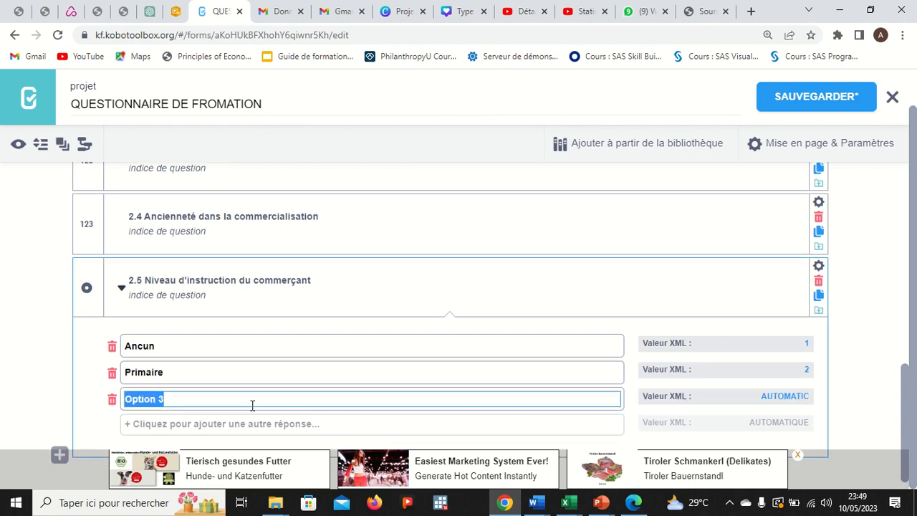
click(239, 414)
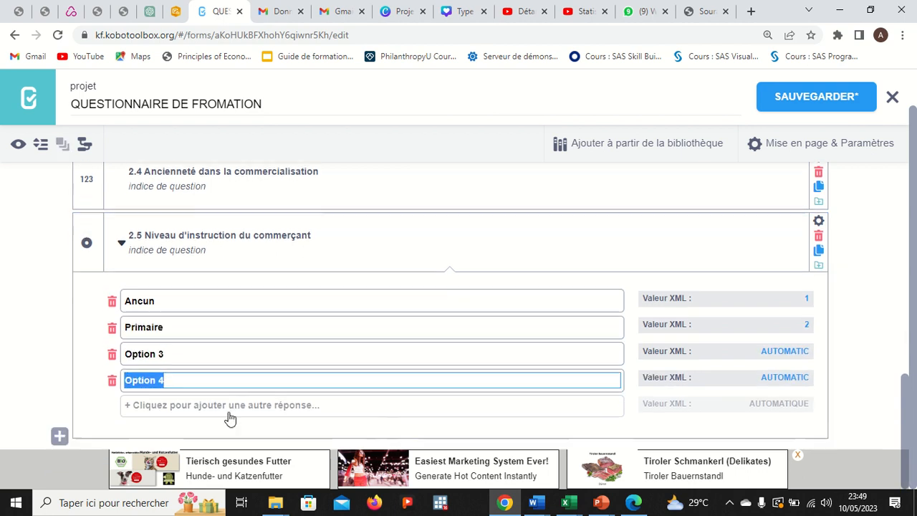
click(228, 416)
Rename the third education-level option to Secondaire and set its XML value to 3
click(170, 353)
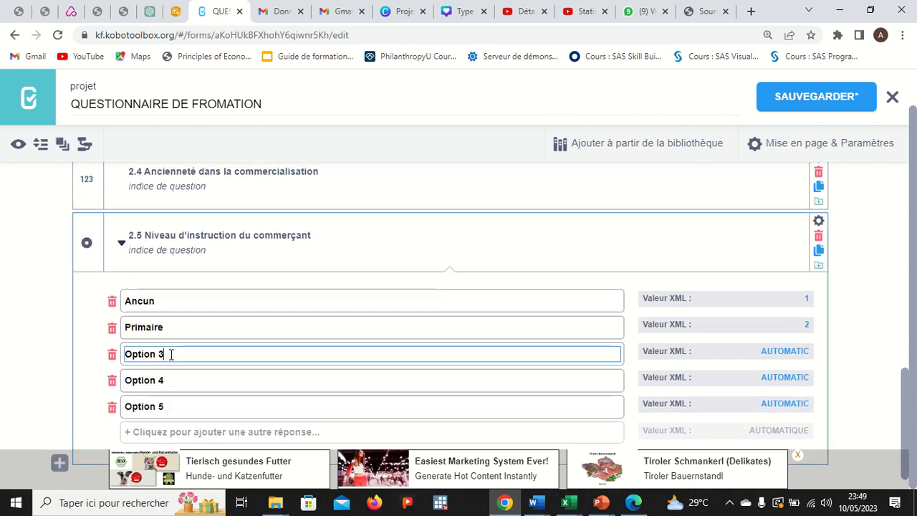
key(BackSpace)
key(BackSpace)
key(BackSpace)
key(BackSpace)
key(BackSpace)
key(BackSpace)
key(BackSpace)
key(BackSpace)
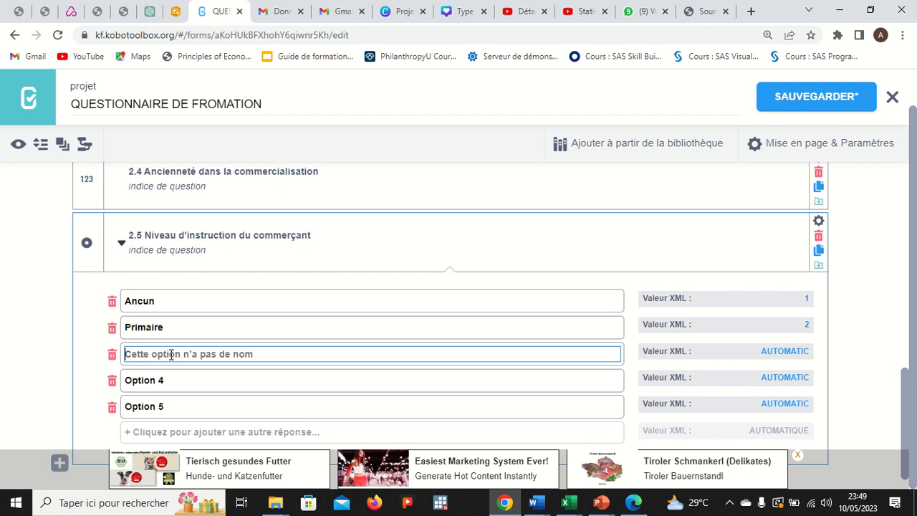
text(s)
key(BackSpace)
text(Seconda)
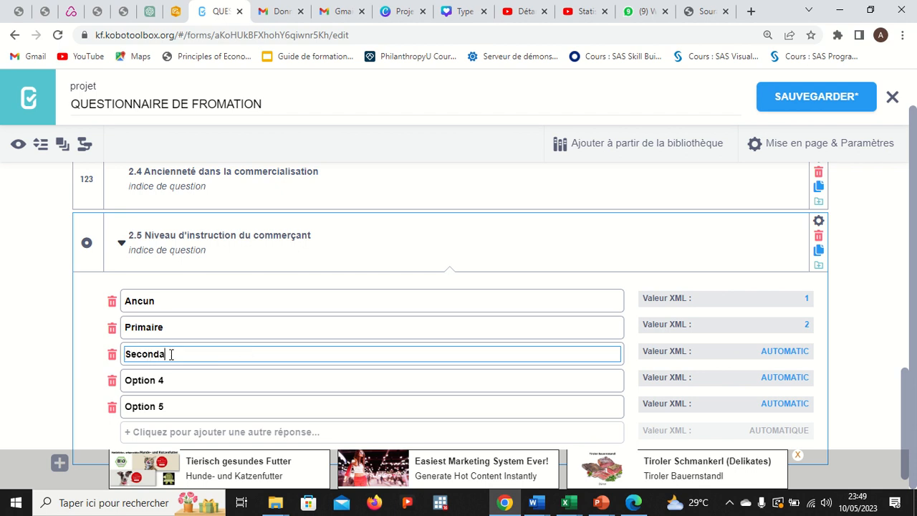
text(ire)
key(Tab)
text(3)
key(Tab)
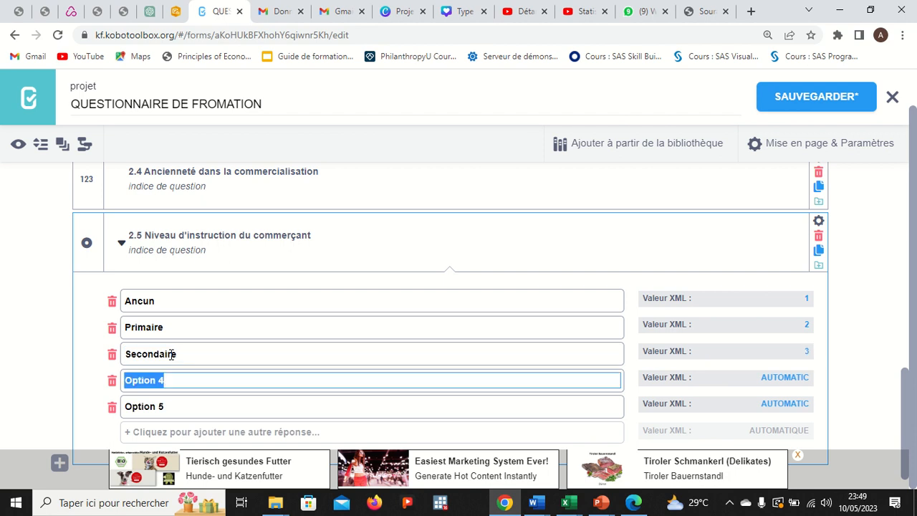
Rename the education-level question's fourth option to Supérieur and set its XML value to 4
text(s)
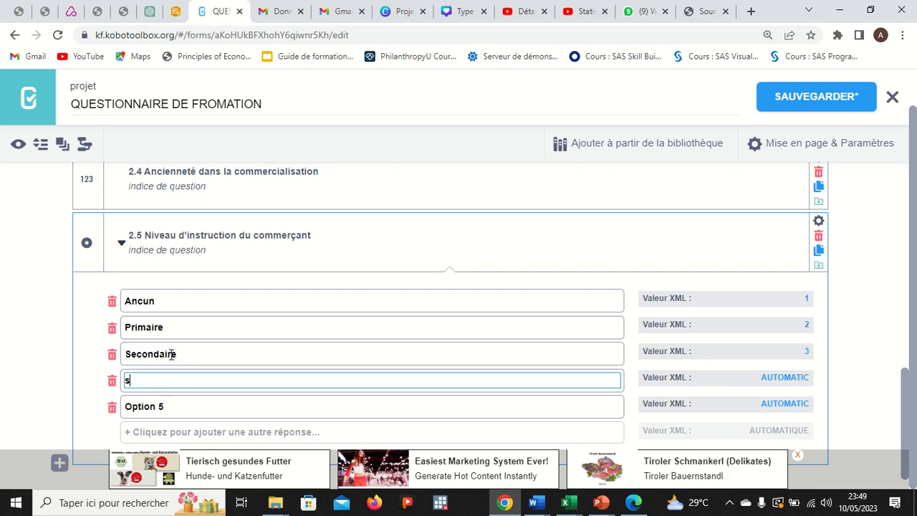
key(BackSpace)
key(BackSpace)
key(Tab)
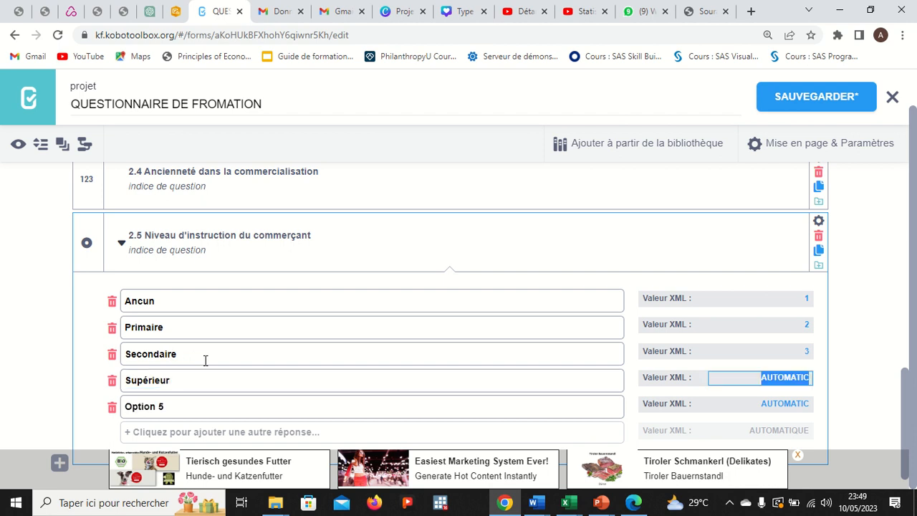
text(4)
key(Tab)
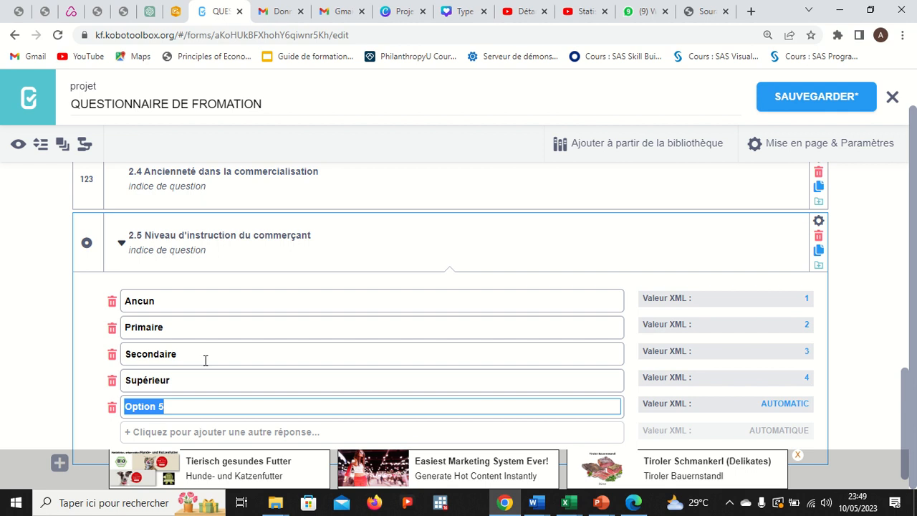
Check the education-level choices in the survey PDF and rename the fifth option to Alphbétisé
click(633, 502)
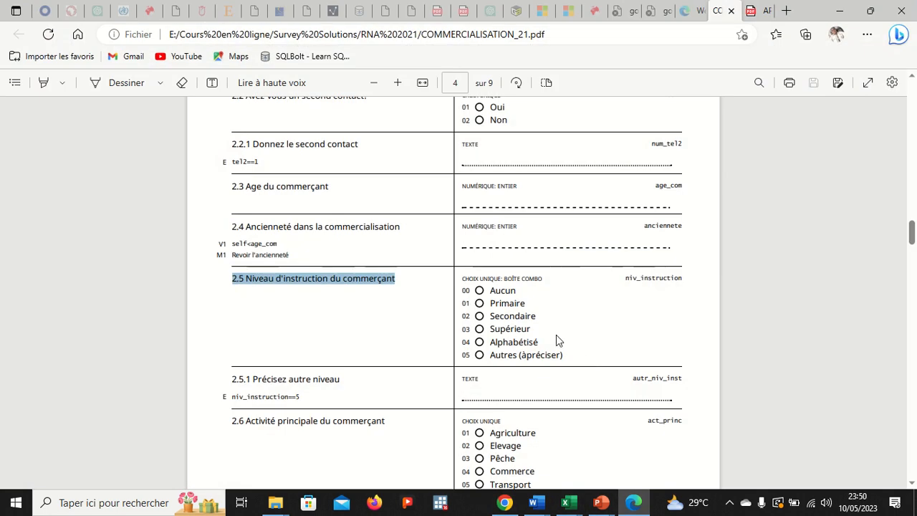
click(840, 10)
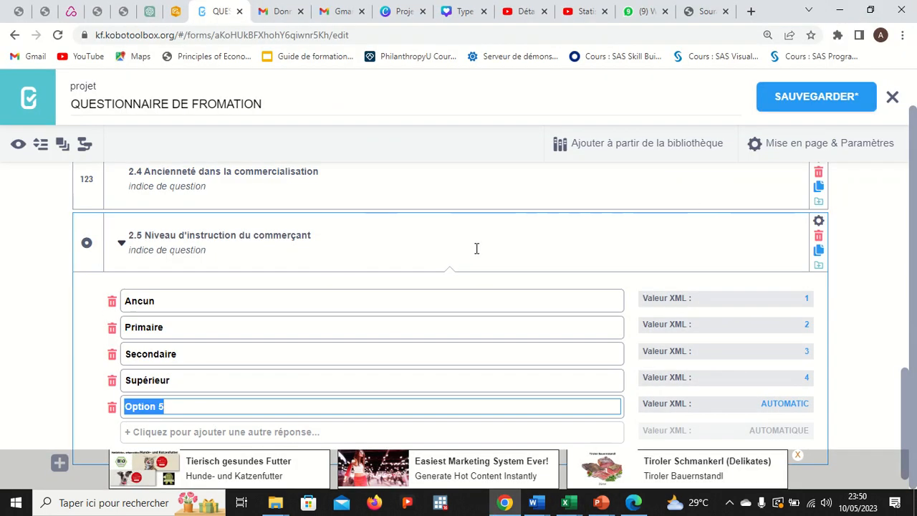
text(A)
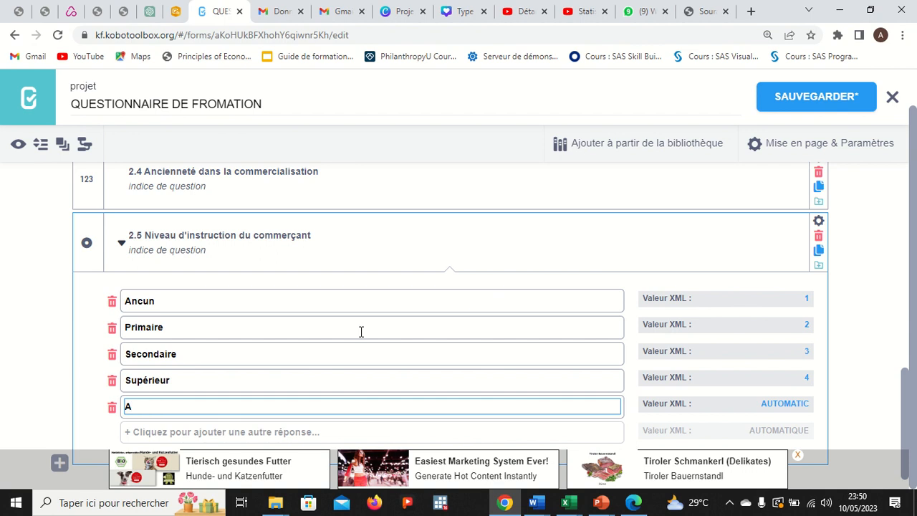
text(lphbétisé)
Add a sixth education-level option named Autres with XML value 6
click(258, 432)
scroll(258, 427, down, 1)
text(a)
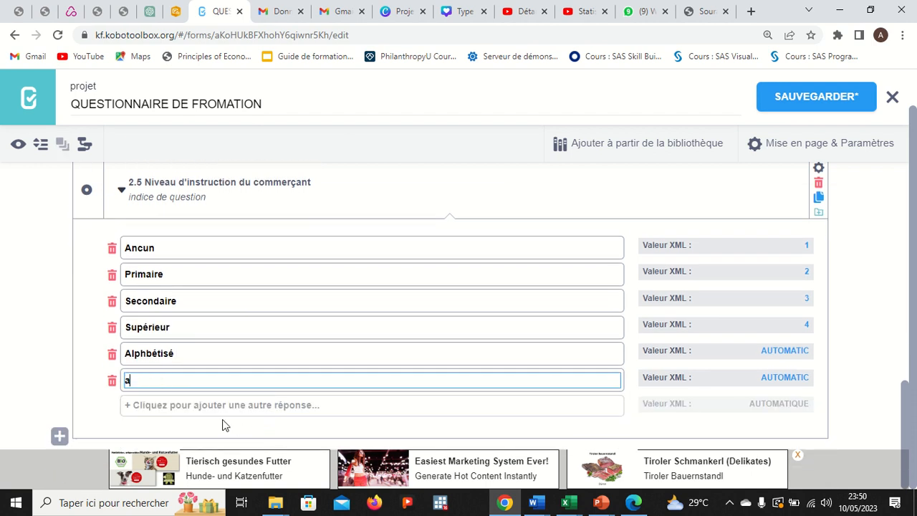
key(BackSpace)
text(Autres)
key(Tab)
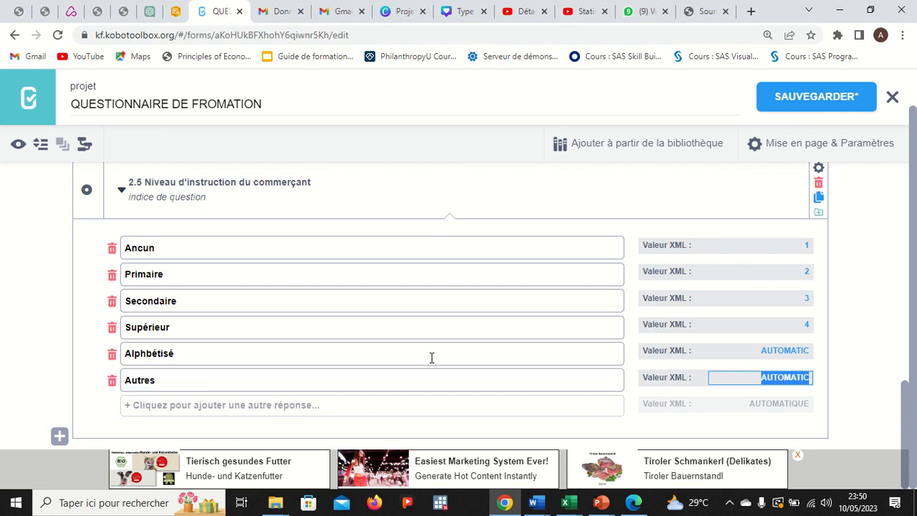
text(6)
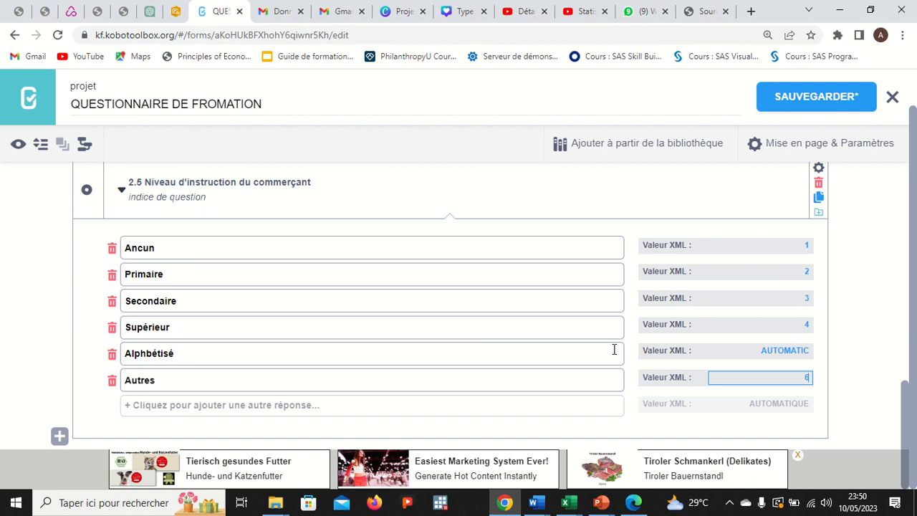
Set the Alphbétisé option's XML value to 5, then collapse the education-level question and save the form
double_click(793, 350)
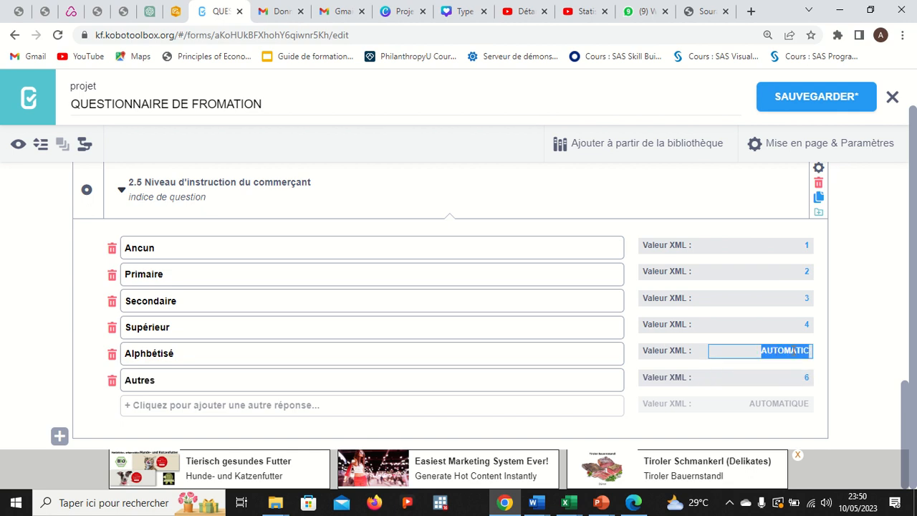
text(4)
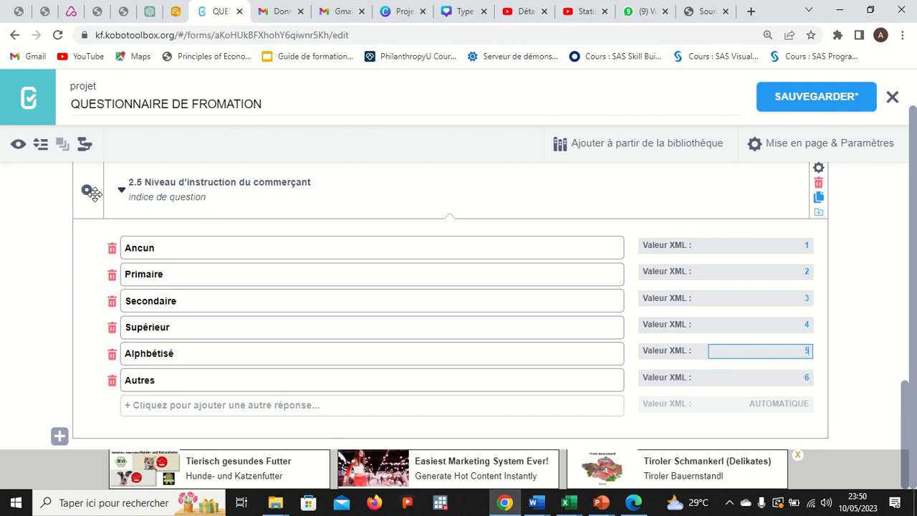
click(122, 192)
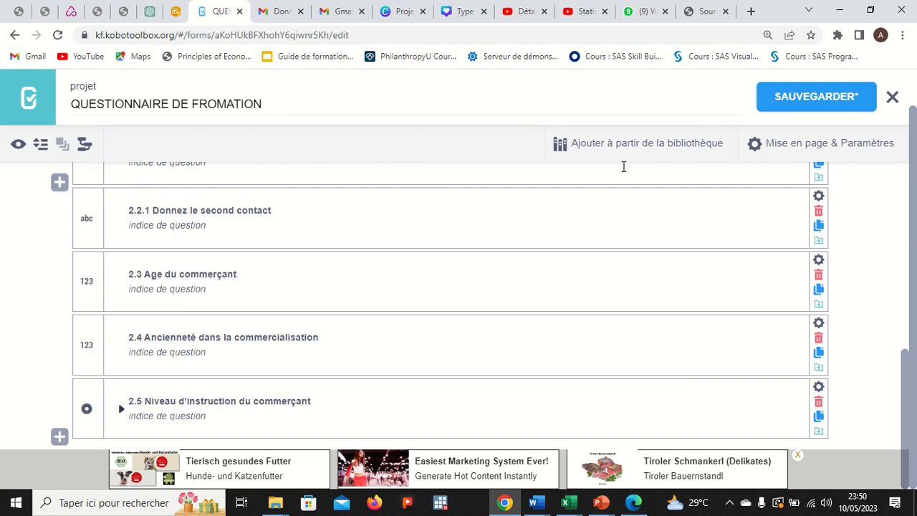
click(822, 100)
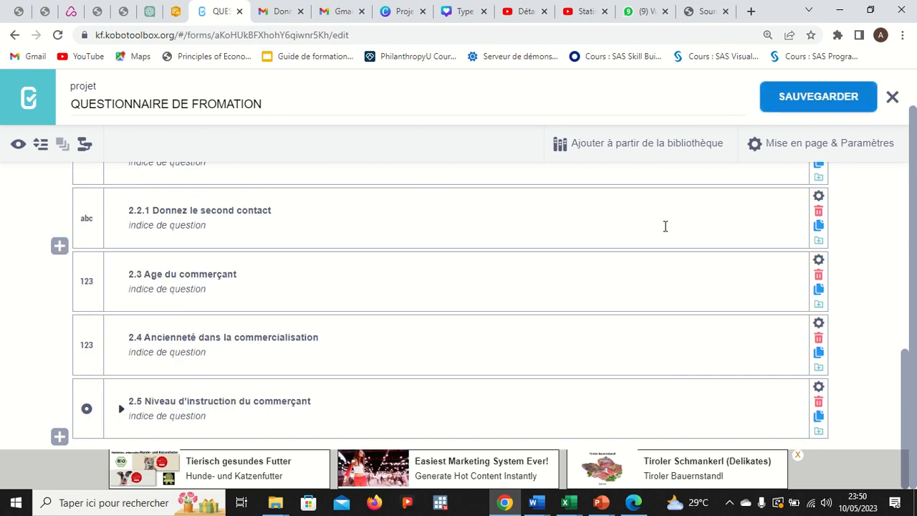
Copy the label "2.5.1 Précisez autre niveau" from the survey PDF and return to the form builder
click(633, 502)
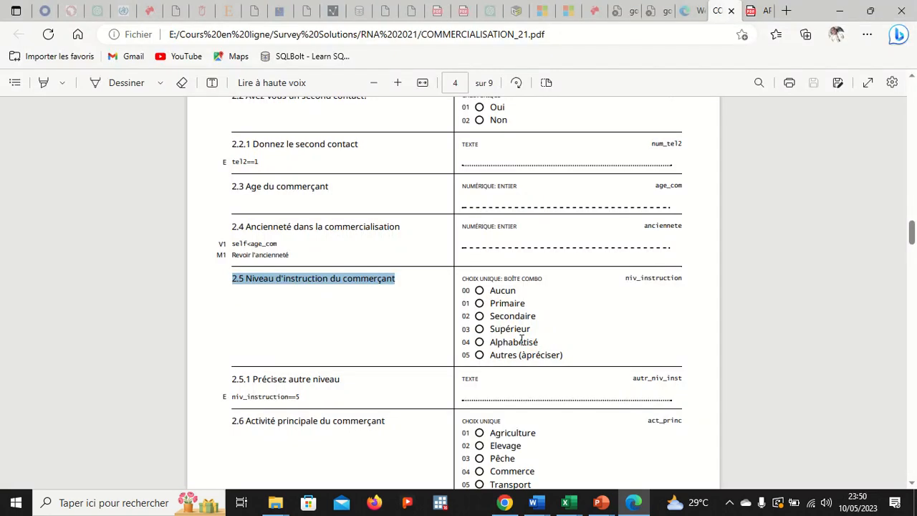
click(339, 344)
scroll(340, 343, down, 2)
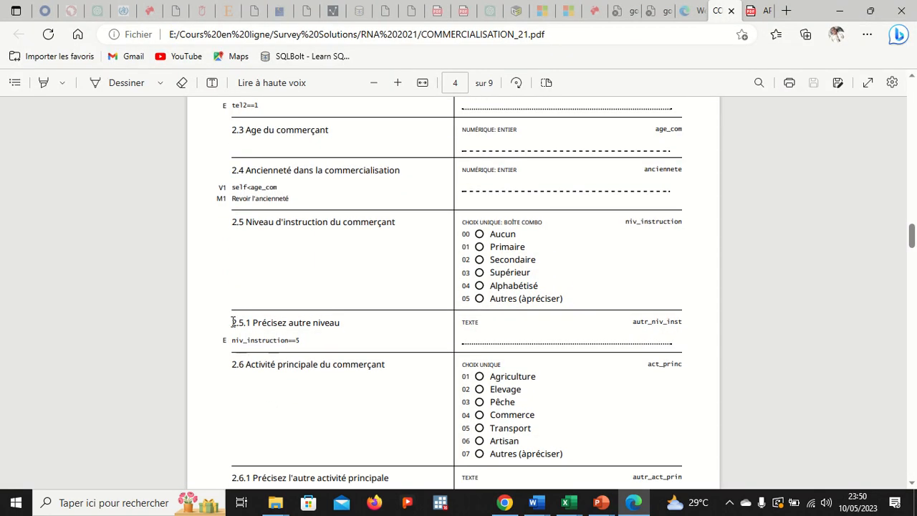
drag(233, 322, 343, 322)
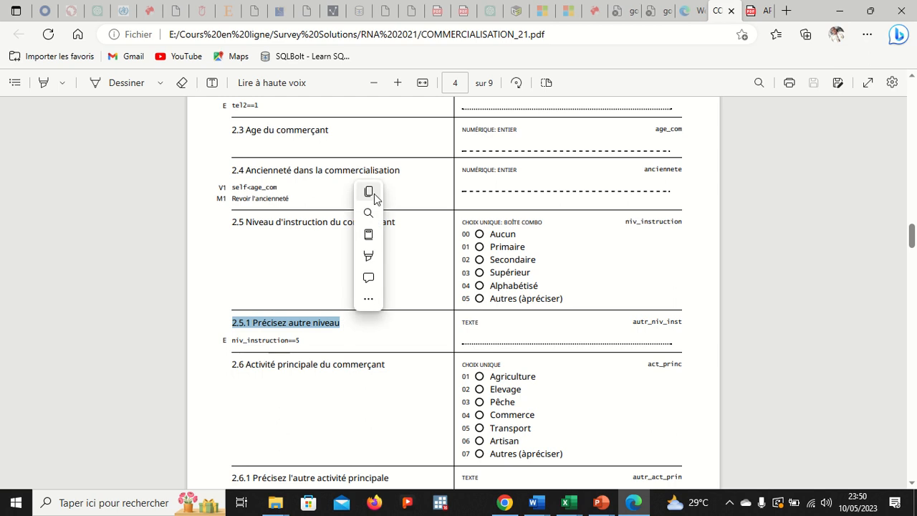
click(371, 193)
click(839, 11)
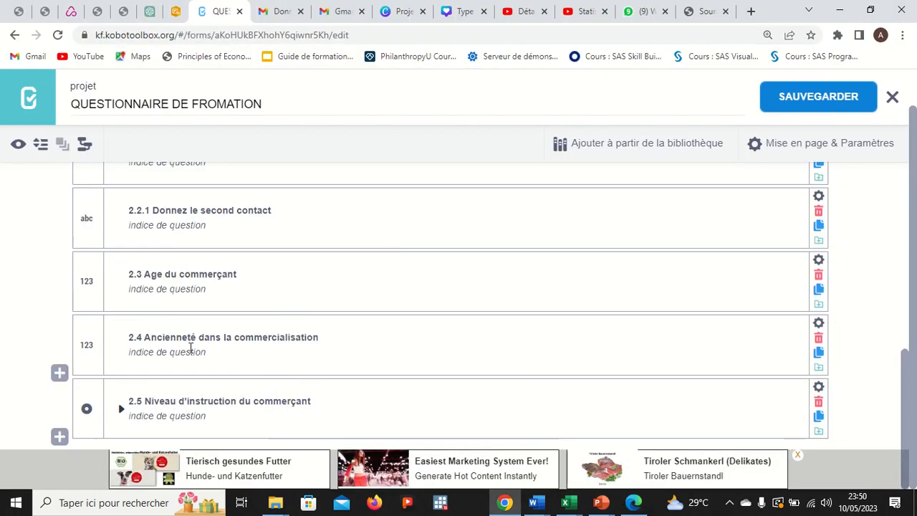
Add the copied label "2.5.1 Précisez autre niveau" as a text (Texte) question at the end of the form
click(60, 437)
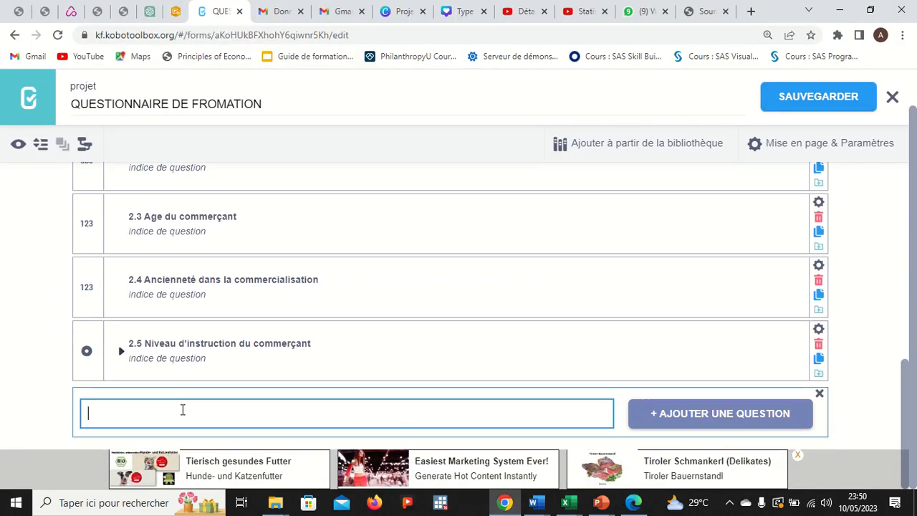
key(ctrl+v)
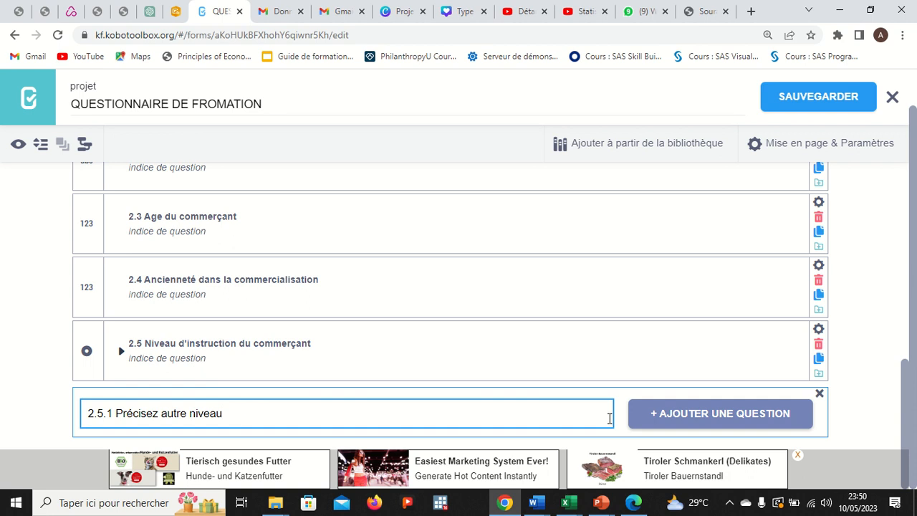
click(720, 414)
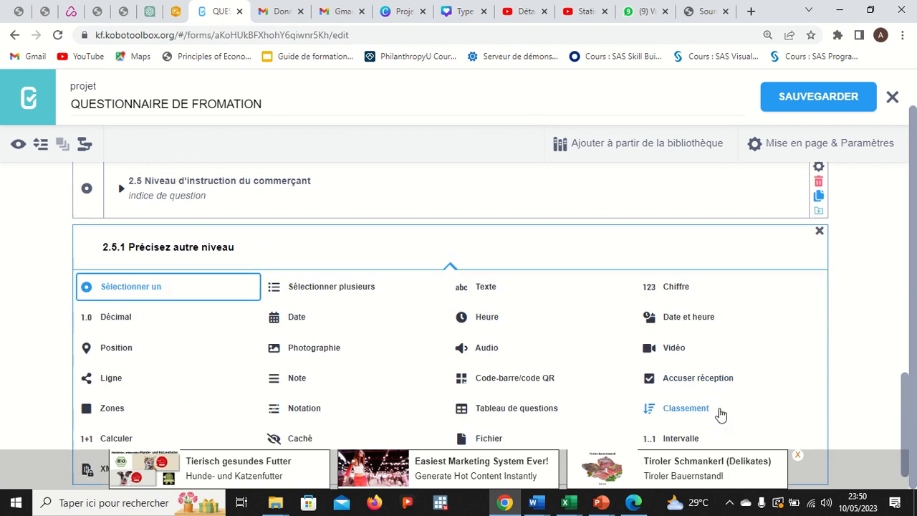
click(494, 292)
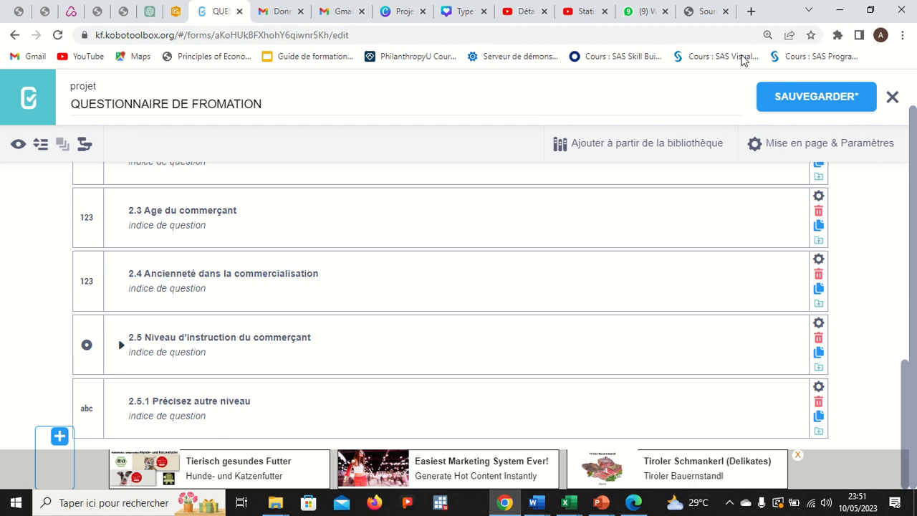
Copy the label "2.8 Quels sont les produits agricoles que vous commercialisez?" from page 5 of the survey PDF and return to the form
click(637, 507)
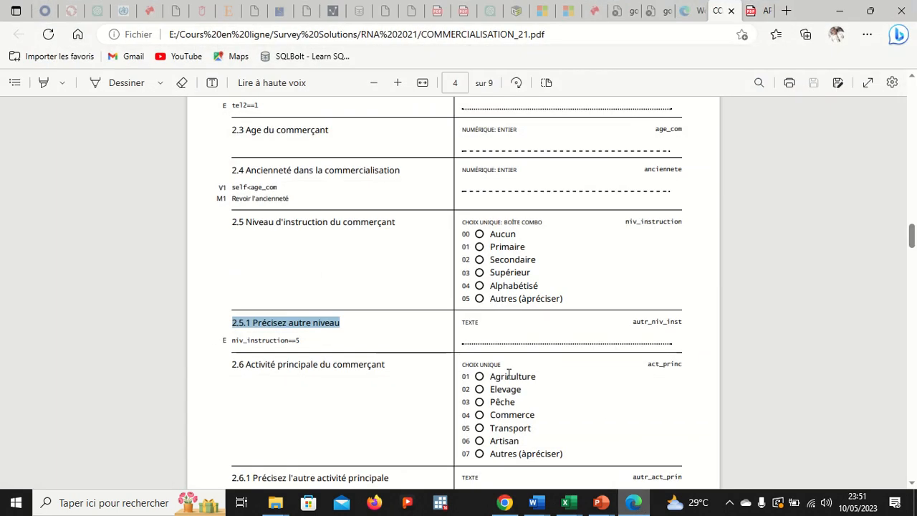
click(391, 416)
scroll(392, 415, down, 2)
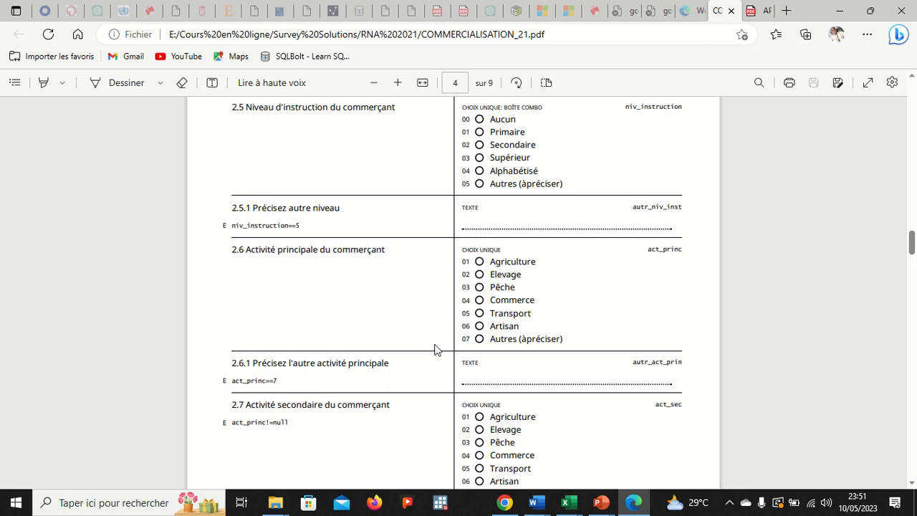
scroll(504, 306, down, 3)
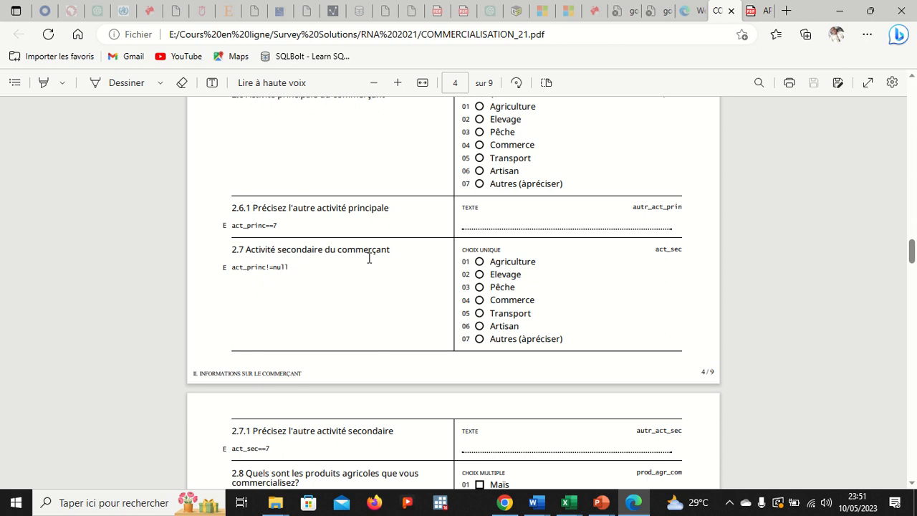
scroll(473, 313, down, 5)
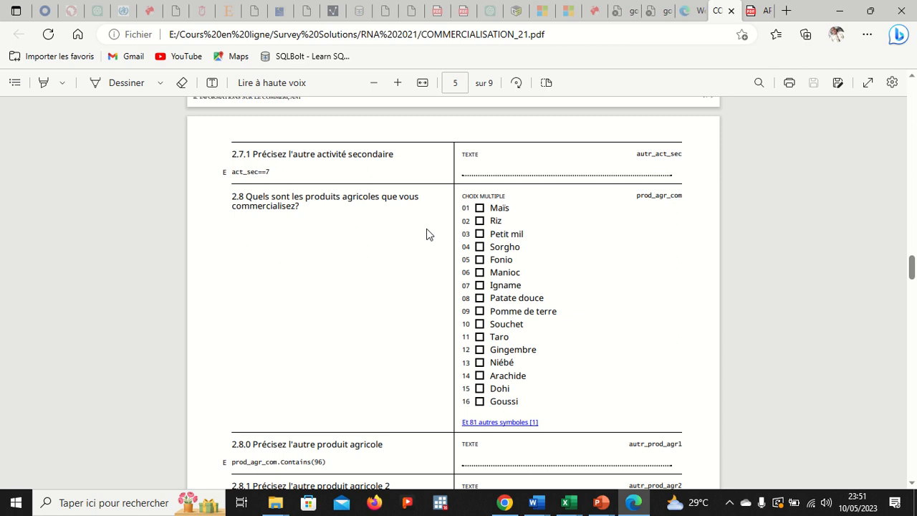
drag(232, 197, 302, 213)
click(327, 99)
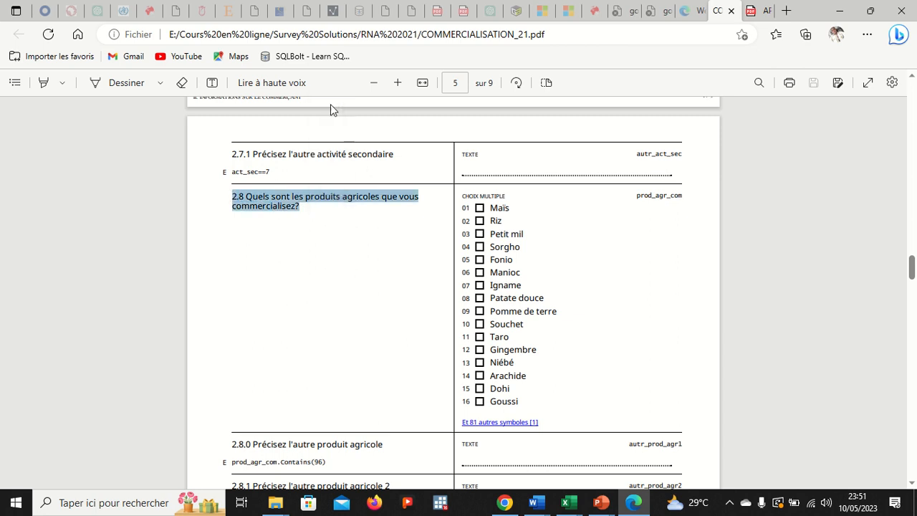
click(839, 10)
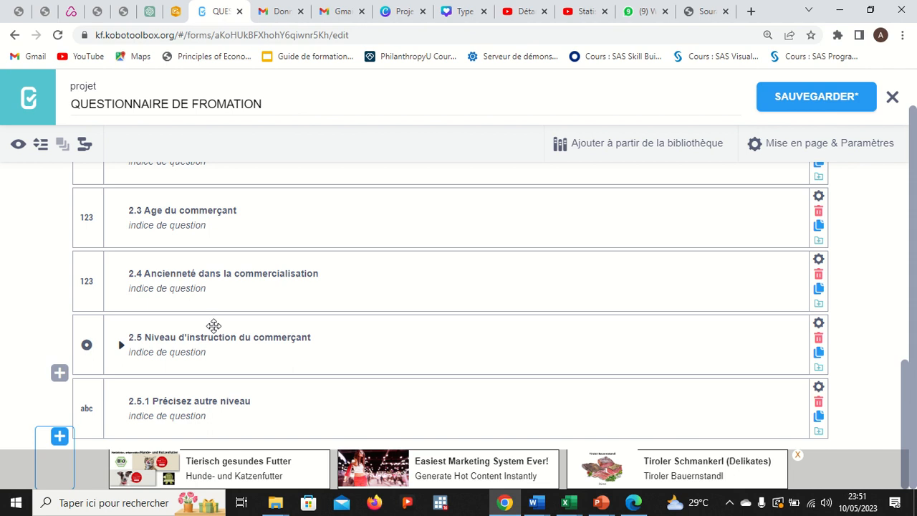
Add the copied label "2.8 Quels sont les produits agricoles que vous commercialisez?" as a multiple-choice (Sélectionner plusieurs) question at the form's end
click(59, 435)
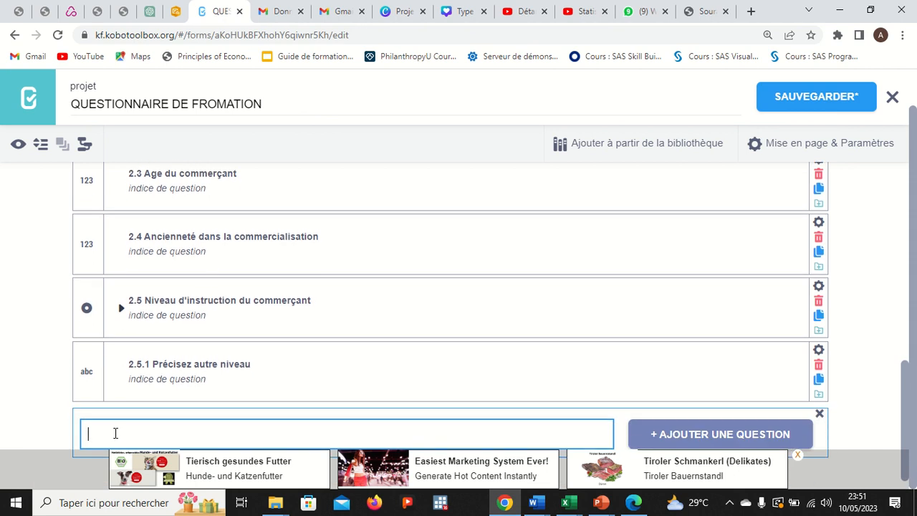
key(ctrl+v)
click(654, 436)
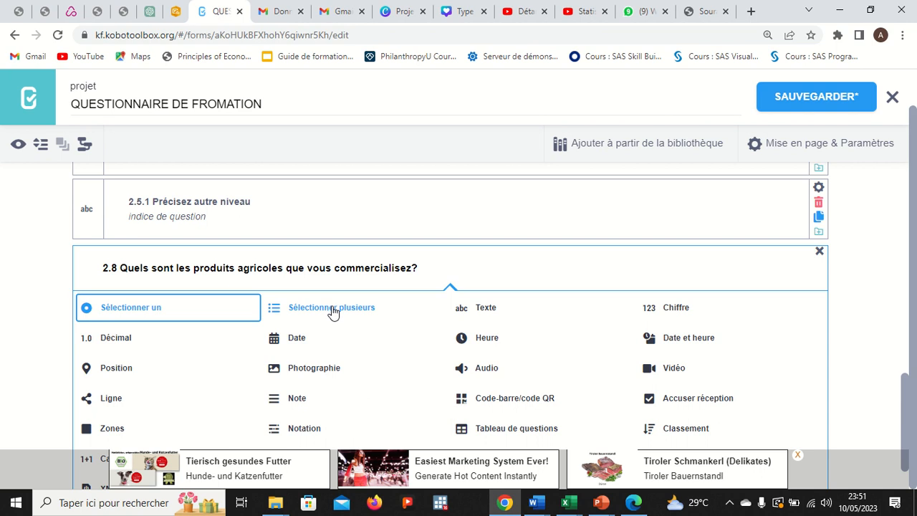
click(331, 308)
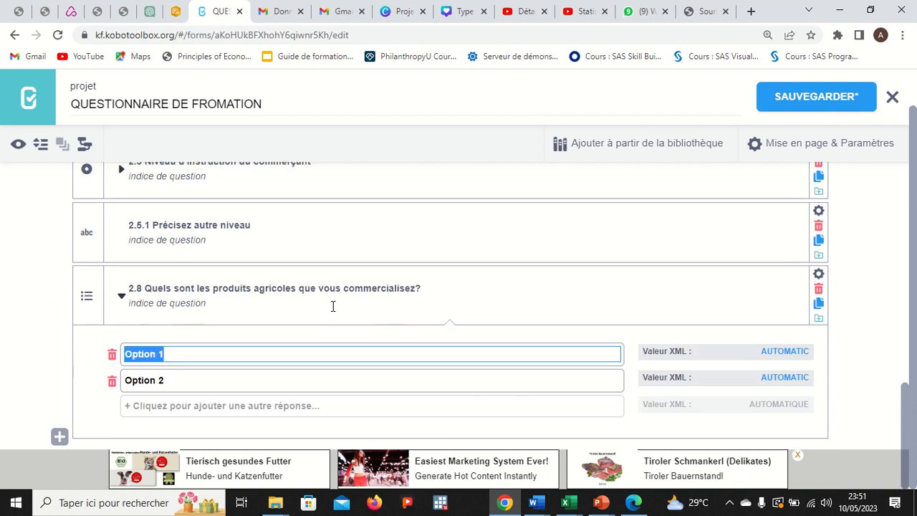
Add three more answer options to the agricultural-products question and check its choice list in the survey PDF
click(231, 414)
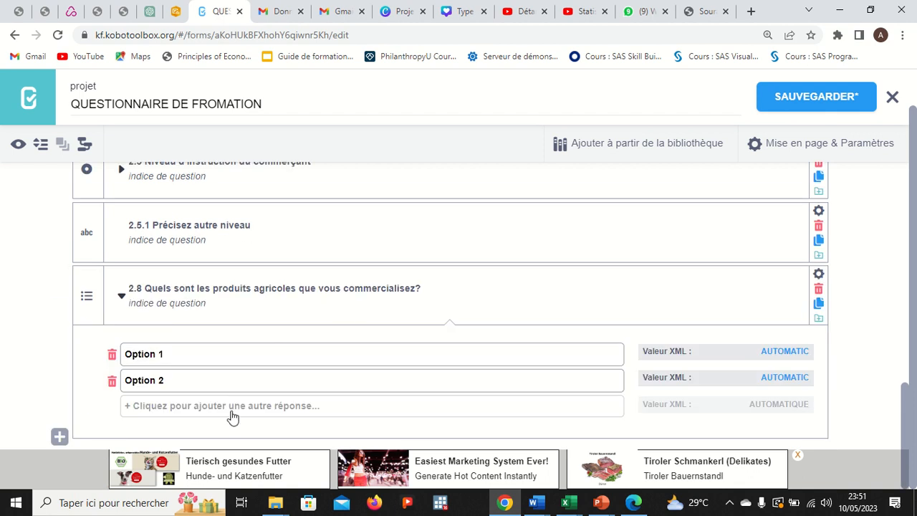
click(220, 435)
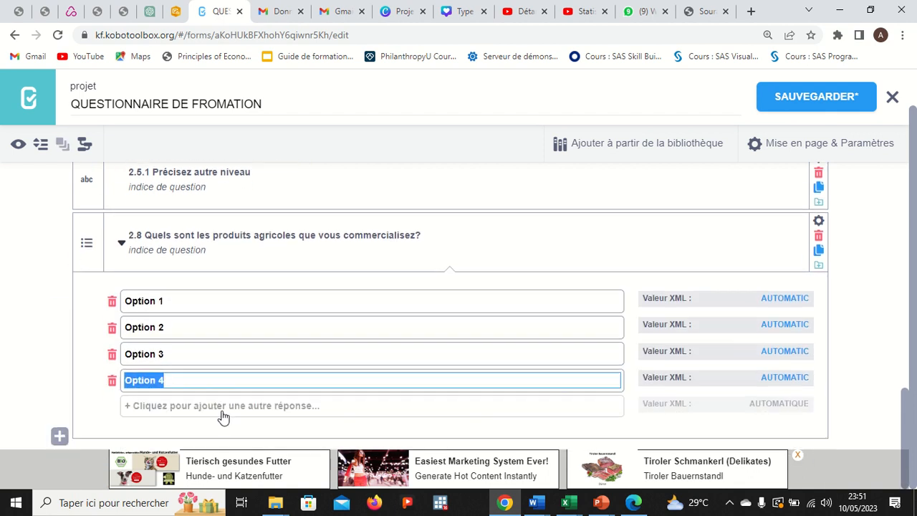
click(225, 417)
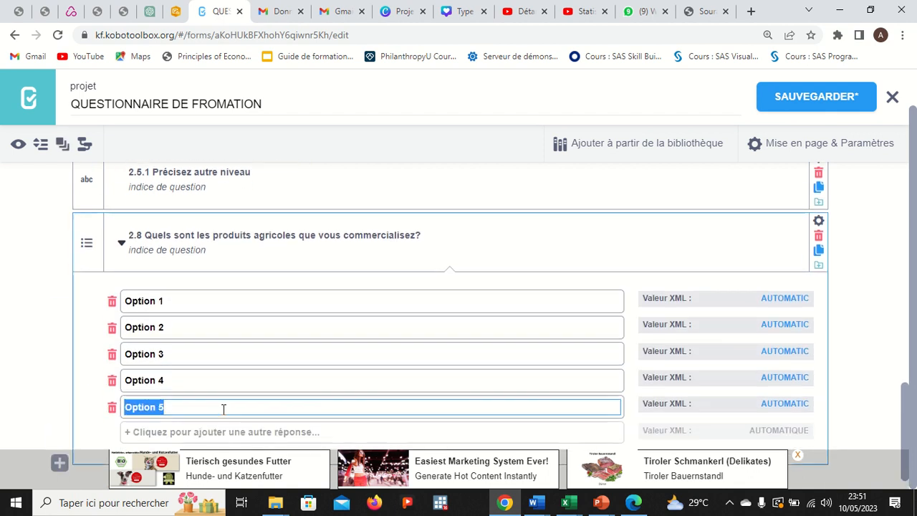
click(633, 502)
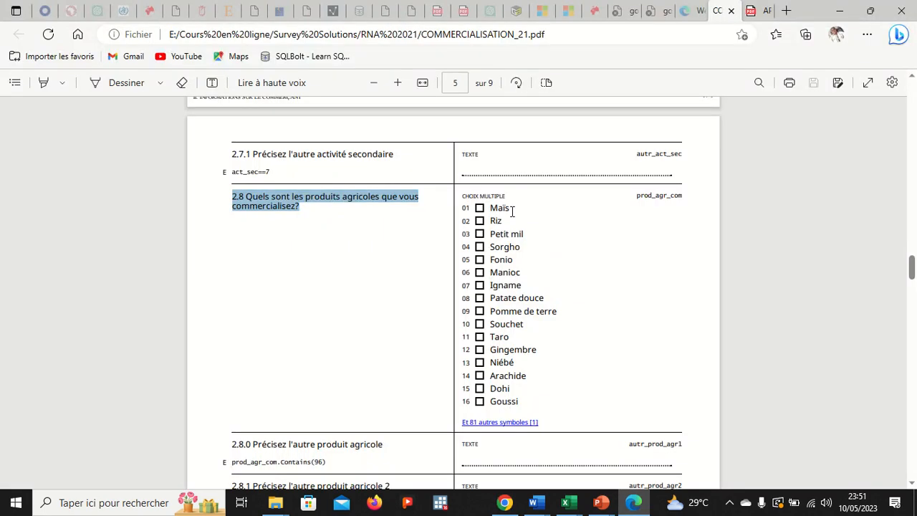
click(835, 13)
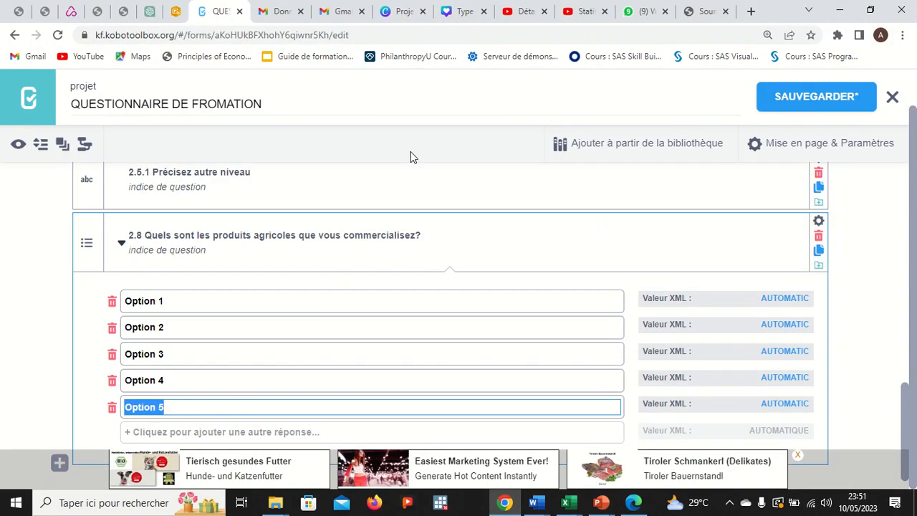
Name the five answer options of the agricultural-products question Maïs, Riz, Fonio, Manoic and Igname
click(166, 301)
text(Maïs)
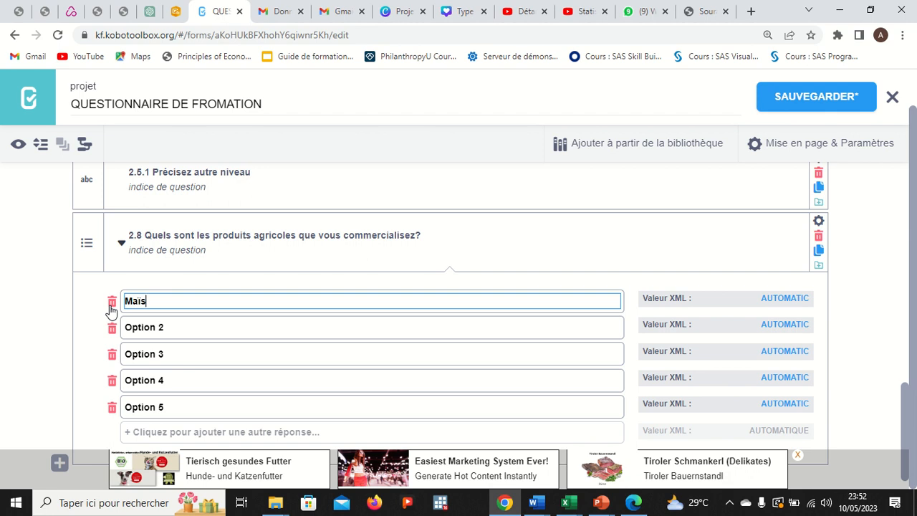
drag(177, 328, 118, 333)
text(Riz)
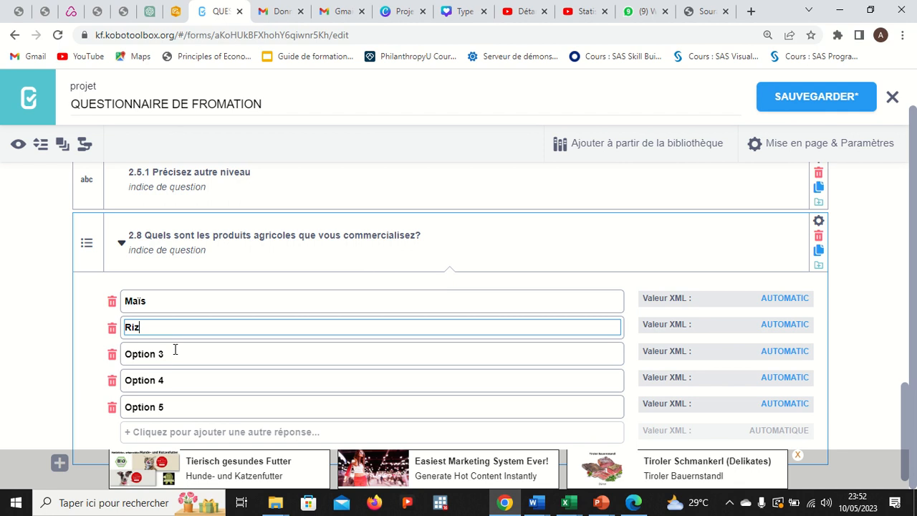
drag(174, 350, 115, 358)
text(Fonio)
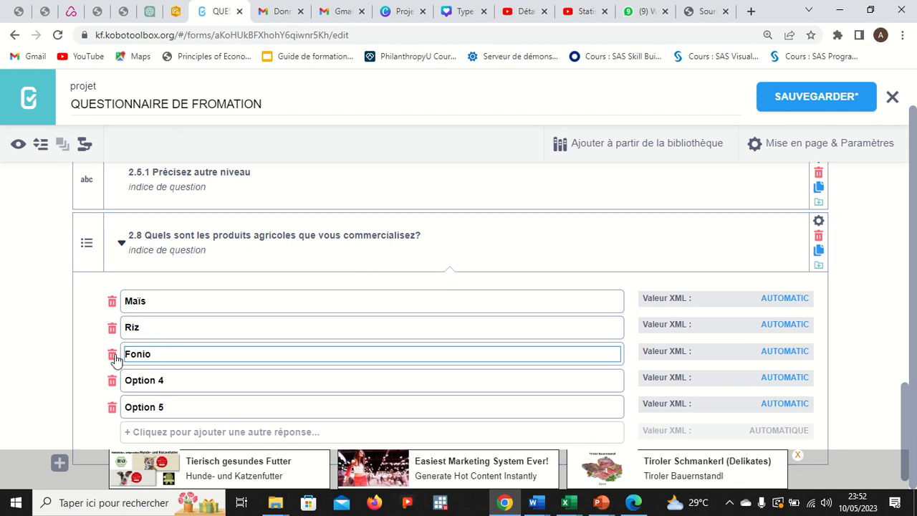
drag(166, 380, 115, 383)
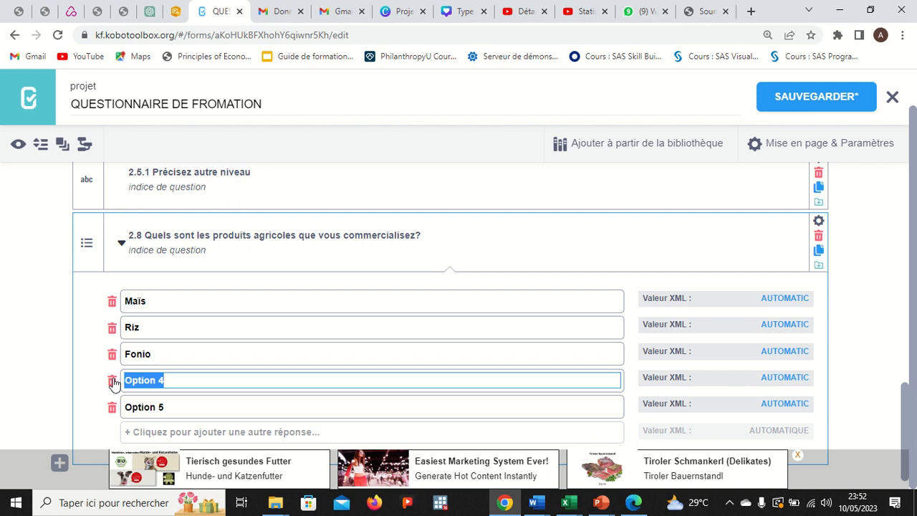
text(Mano)
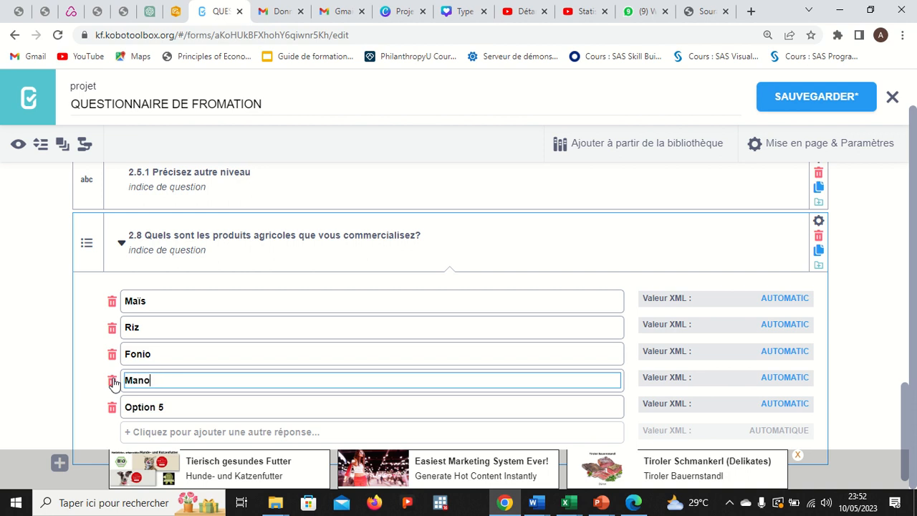
text(ic)
drag(174, 409, 118, 406)
text(Ig)
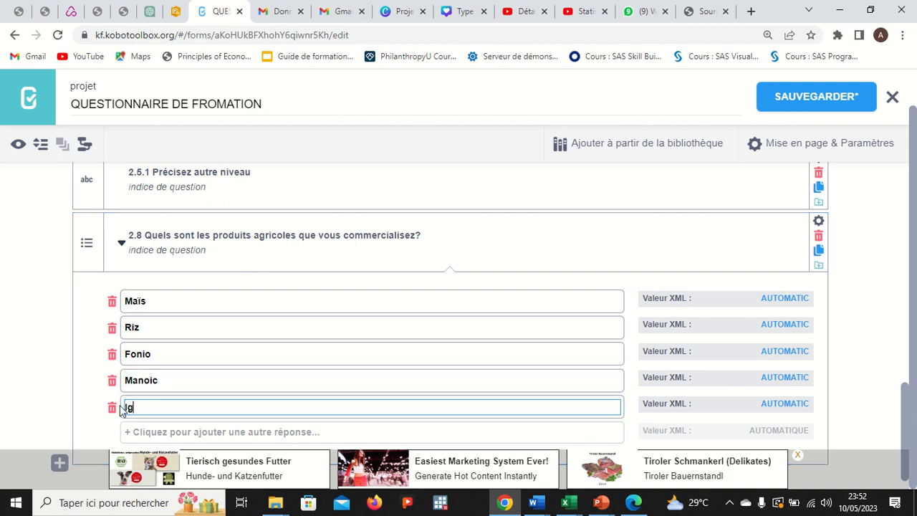
text(name)
Set the XML values of the five product options to 1, 2, 3, 4 and 5 in order and collapse question 2.8
scroll(208, 358, down, 1)
click(773, 271)
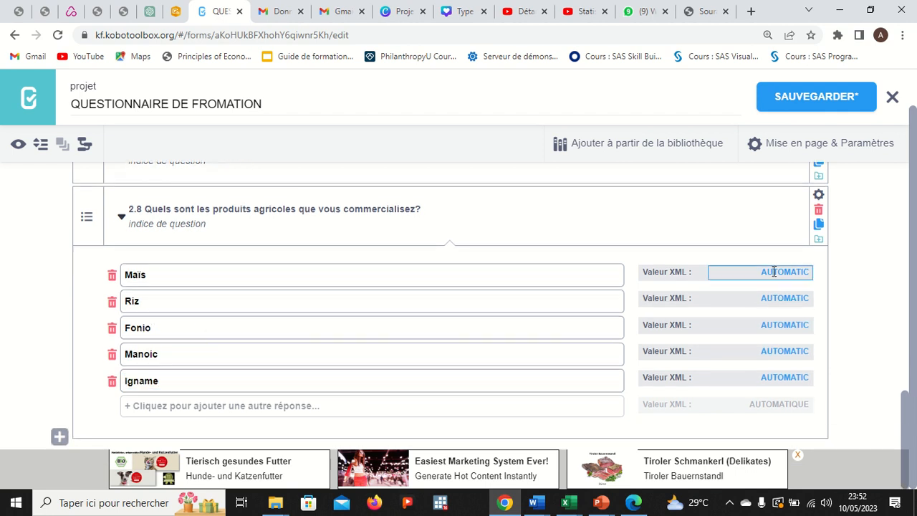
double_click(773, 271)
text(1)
double_click(780, 295)
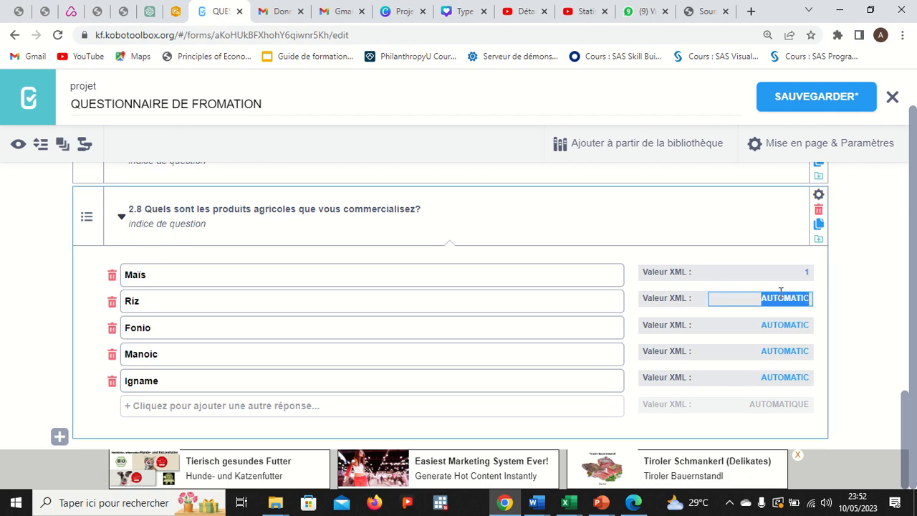
text(2)
double_click(783, 323)
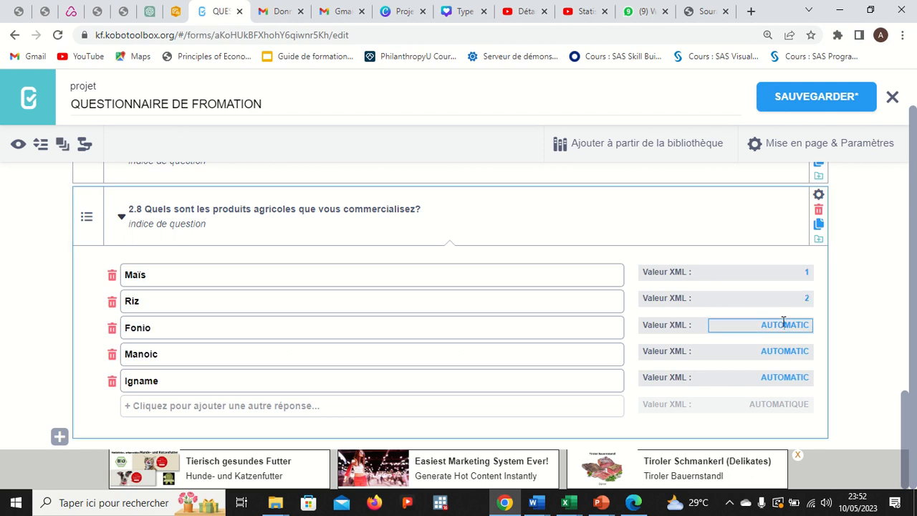
text(3)
double_click(781, 350)
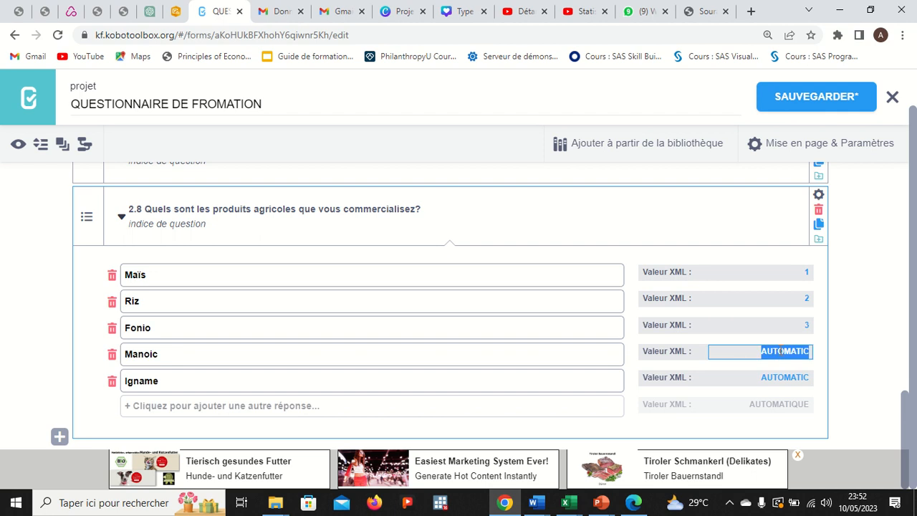
text(4)
double_click(782, 376)
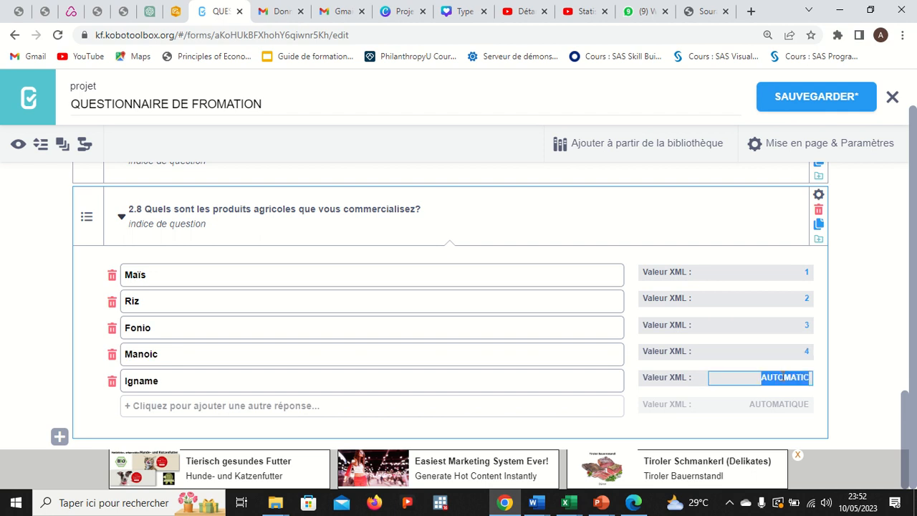
text(5)
click(590, 209)
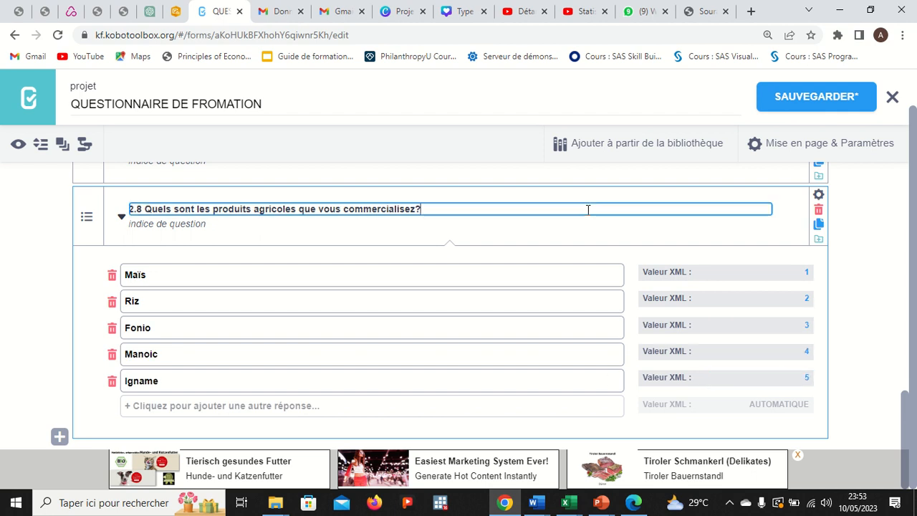
click(121, 216)
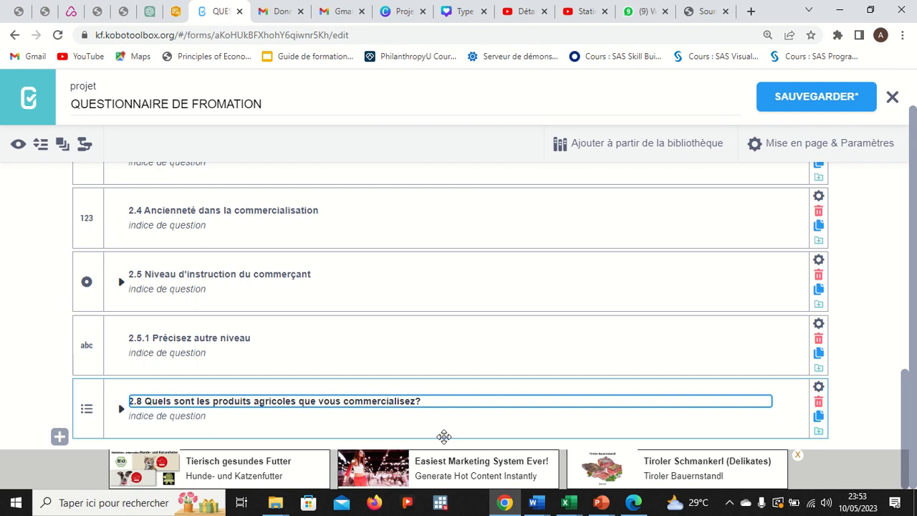
Review the remaining questions and sections after 2.8 in the survey PDF, through the start of section IV, and return to the form
click(633, 502)
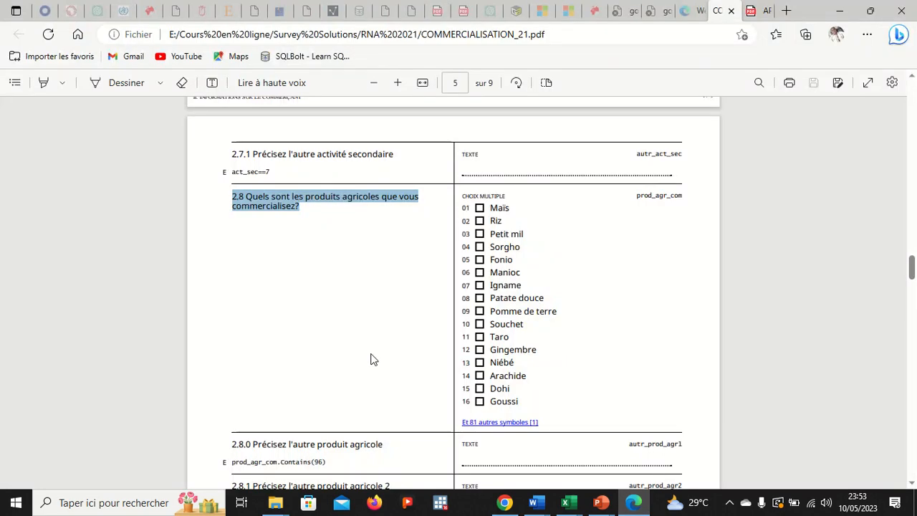
scroll(370, 358, down, 3)
scroll(372, 355, up, 3)
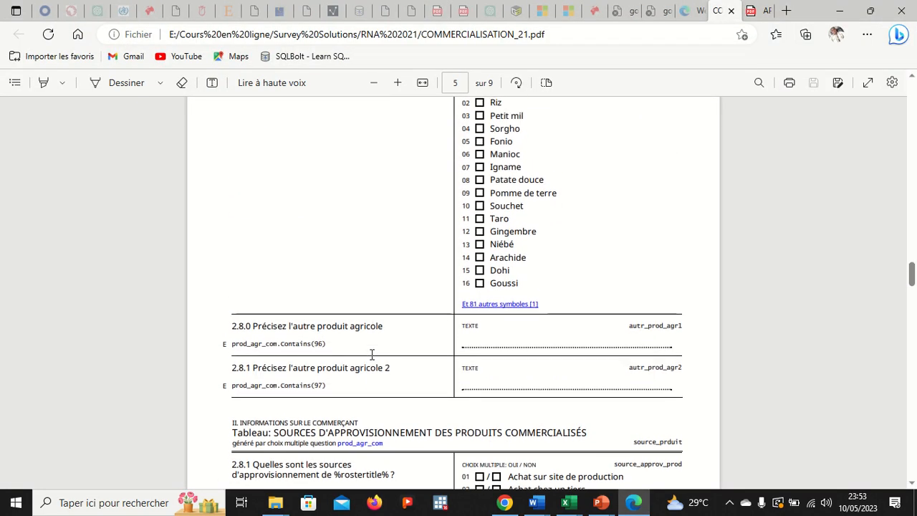
scroll(372, 355, down, 5)
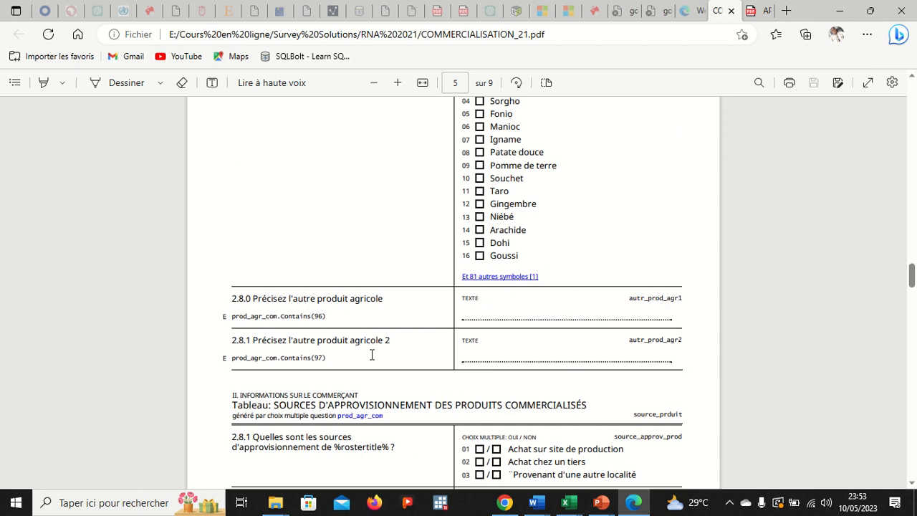
scroll(372, 354, down, 1)
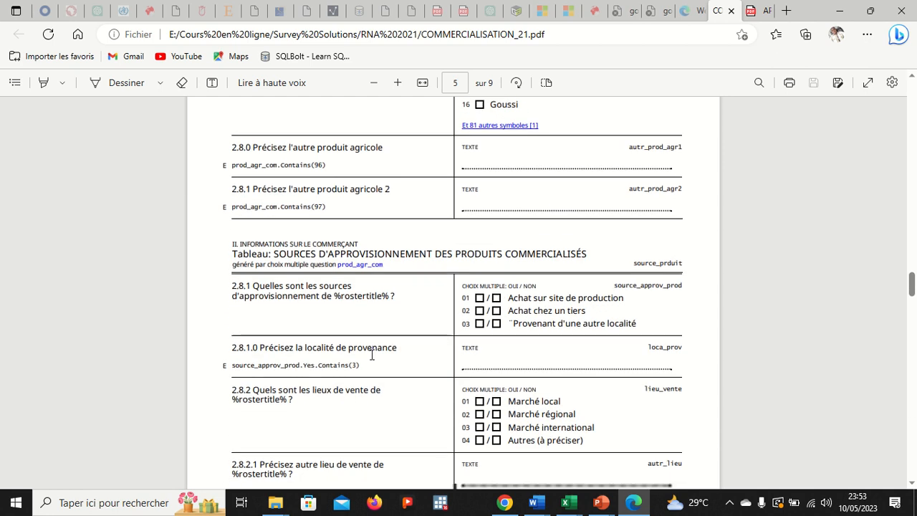
scroll(371, 354, down, 8)
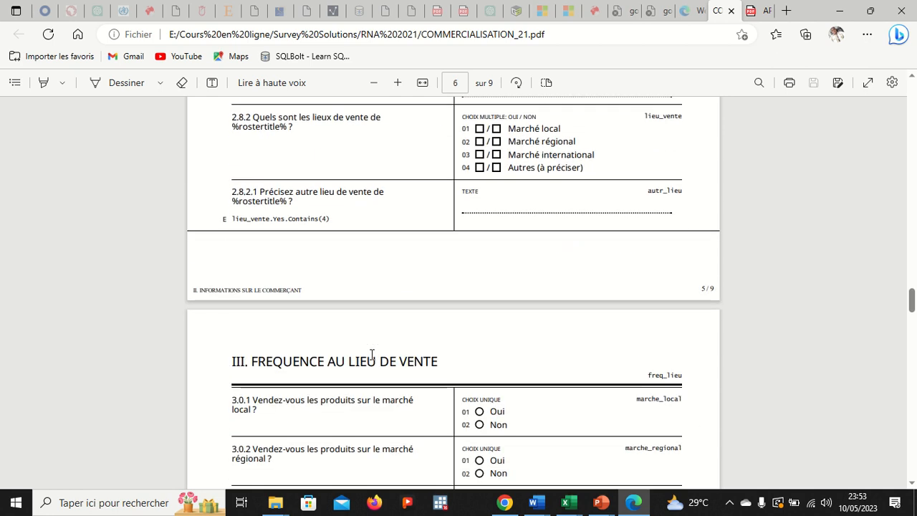
scroll(372, 355, down, 8)
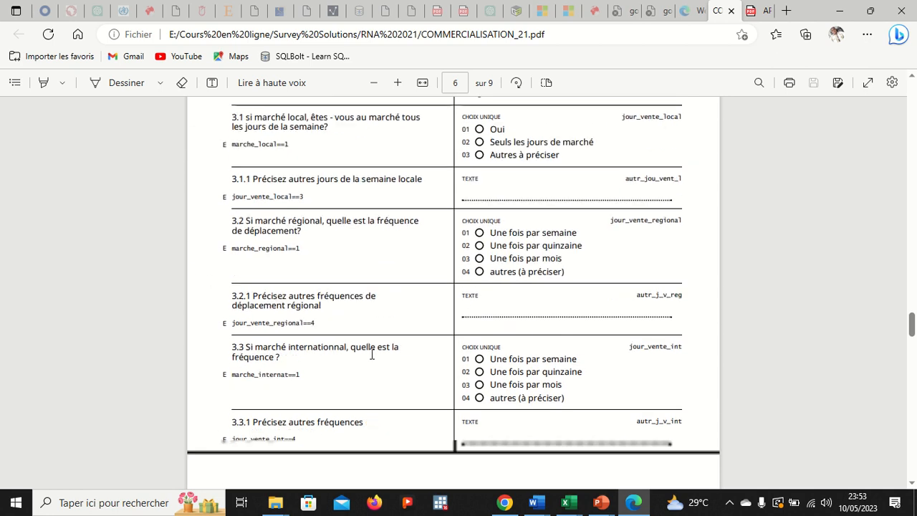
scroll(370, 356, down, 4)
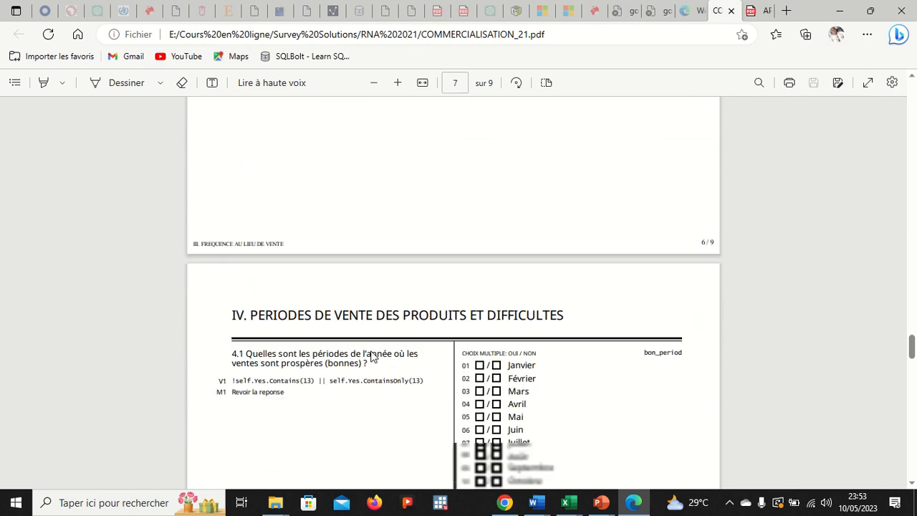
click(834, 12)
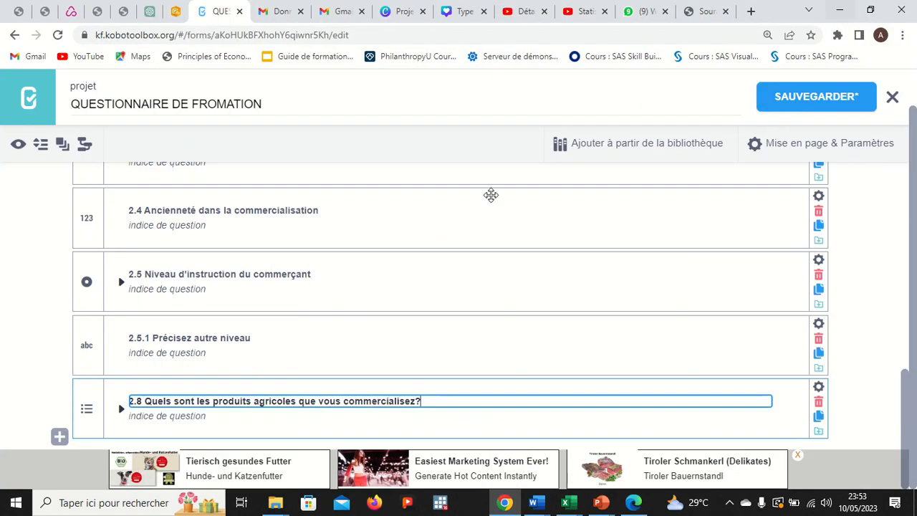
Select all questions from 2.1 Sexe du commerçant through 2.8 below the LOCALISATION group and combine them into a new group
scroll(299, 294, up, 3)
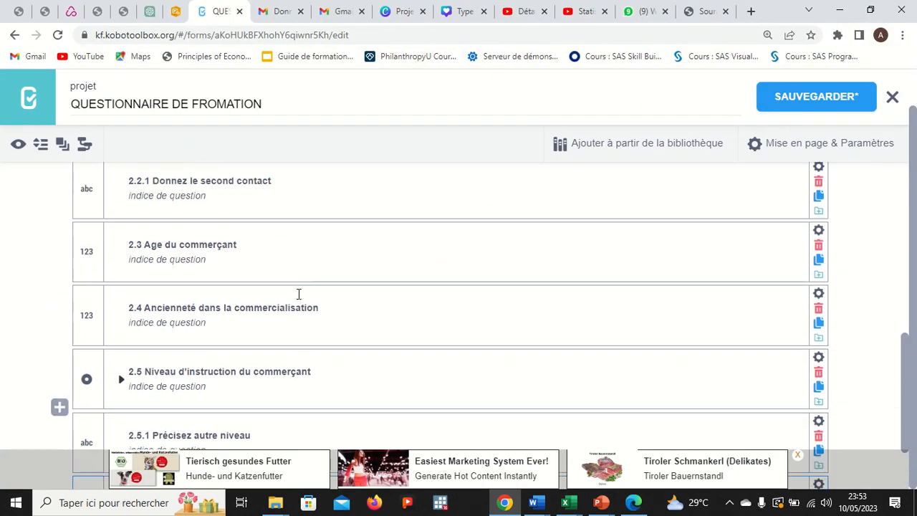
scroll(297, 294, up, 3)
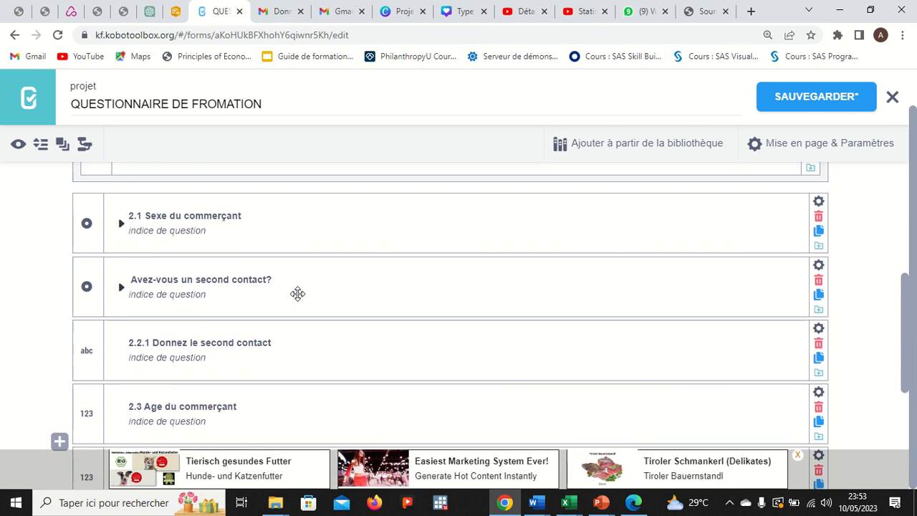
click(95, 247)
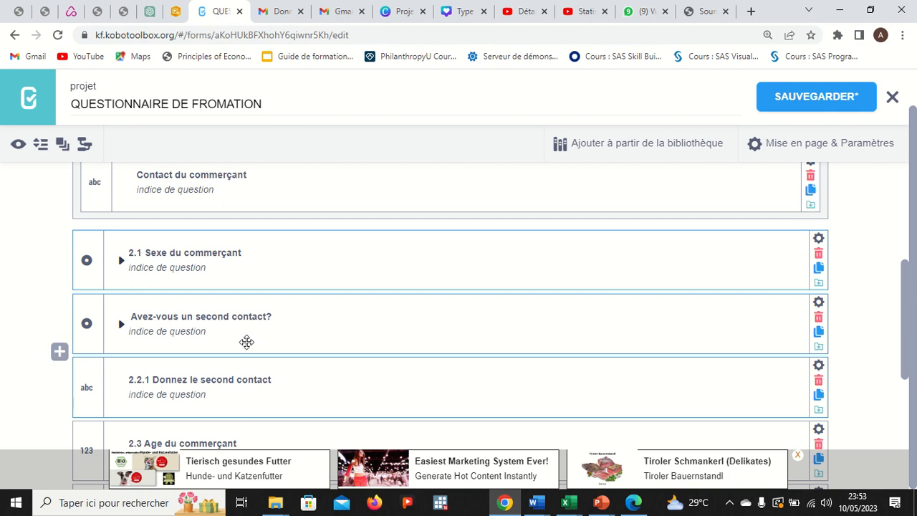
key(ctrl+minus)
key(ctrl+minus)
key(ctrl+minus)
key(ctrl+minus)
key(ctrl+minus)
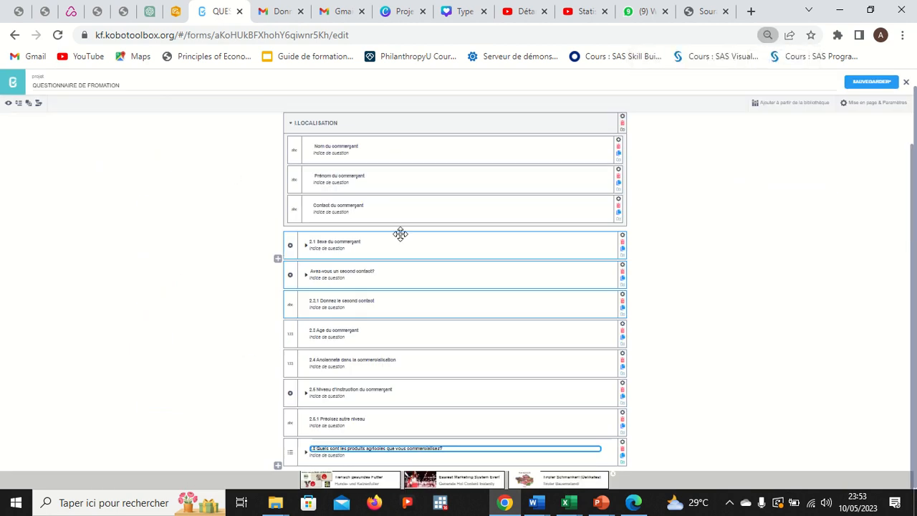
key(ctrl+plus)
key(ctrl+plus)
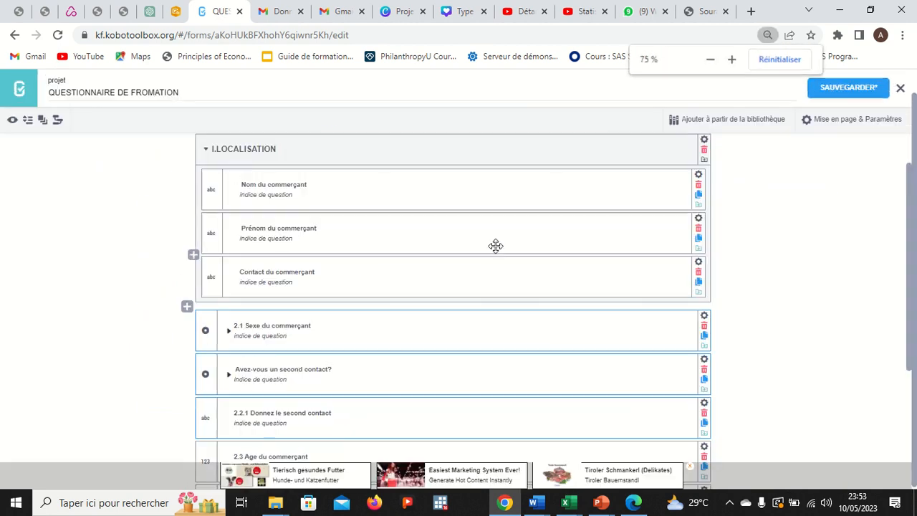
key(ctrl+plus)
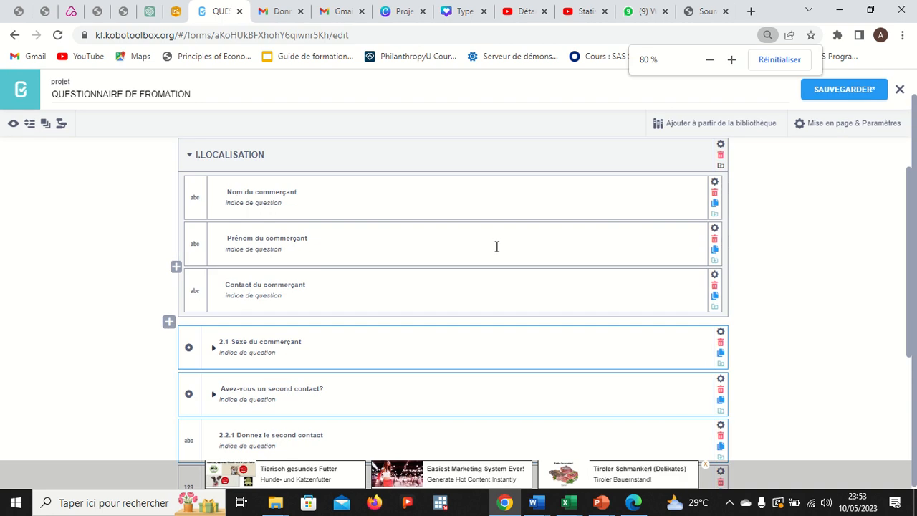
click(732, 60)
click(731, 60)
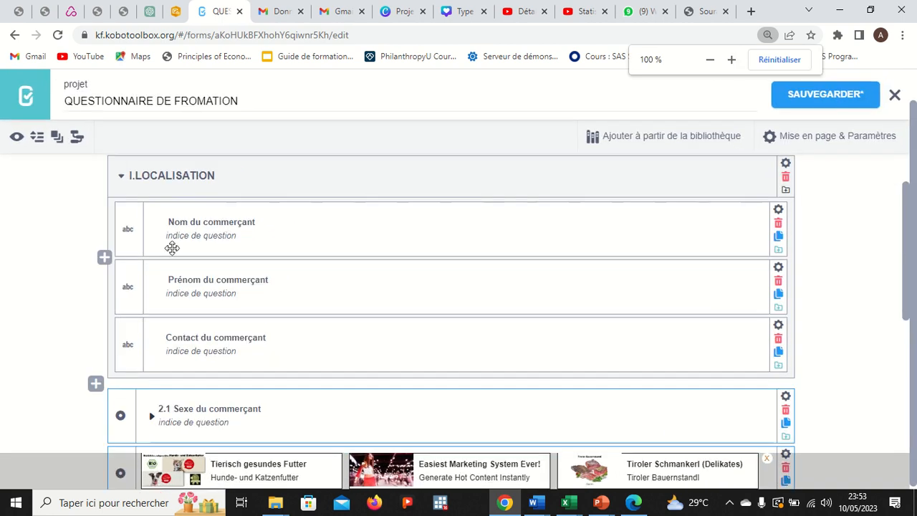
scroll(145, 323, down, 3)
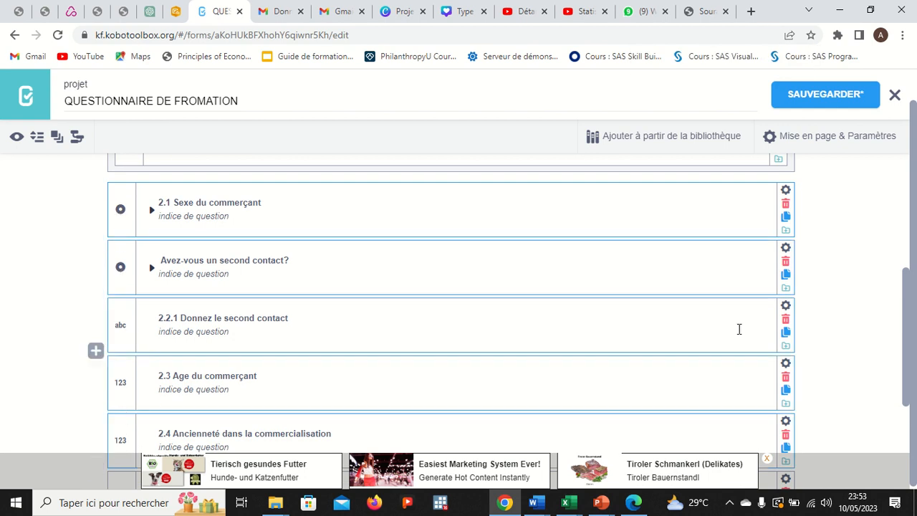
drag(908, 294, 908, 344)
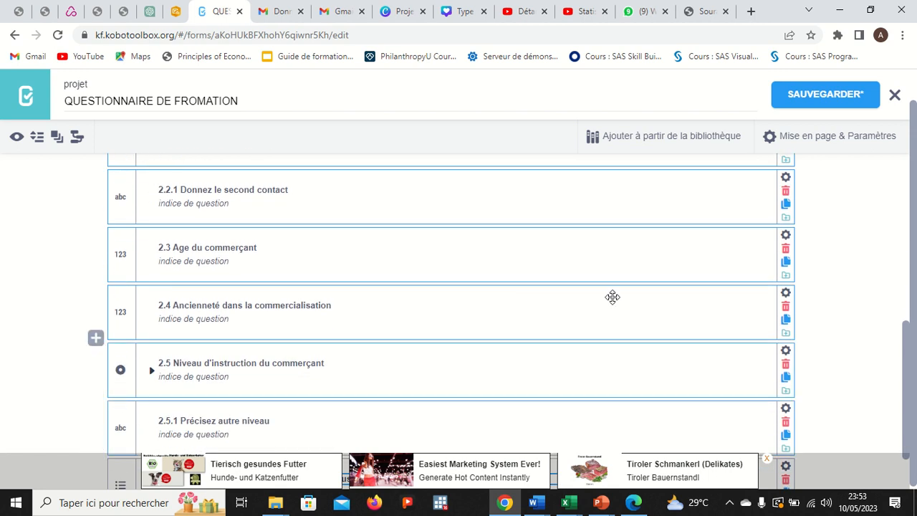
drag(908, 331, 908, 375)
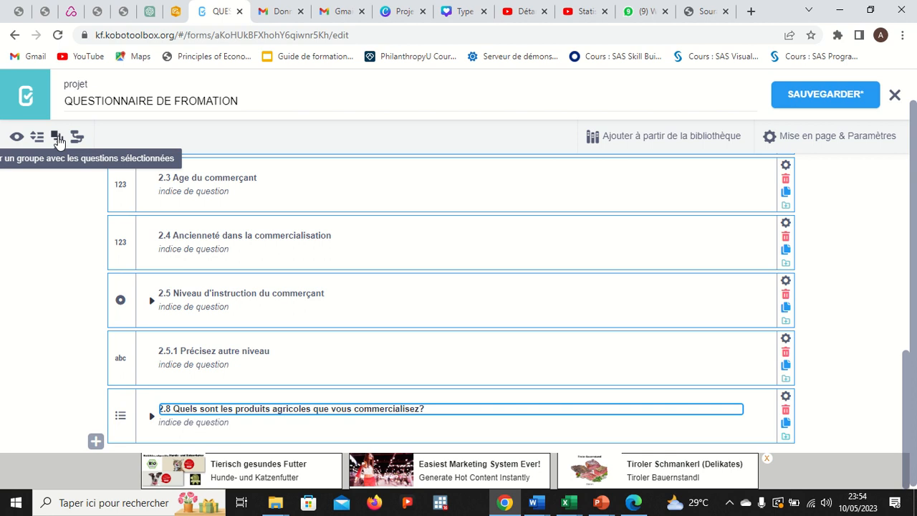
click(57, 138)
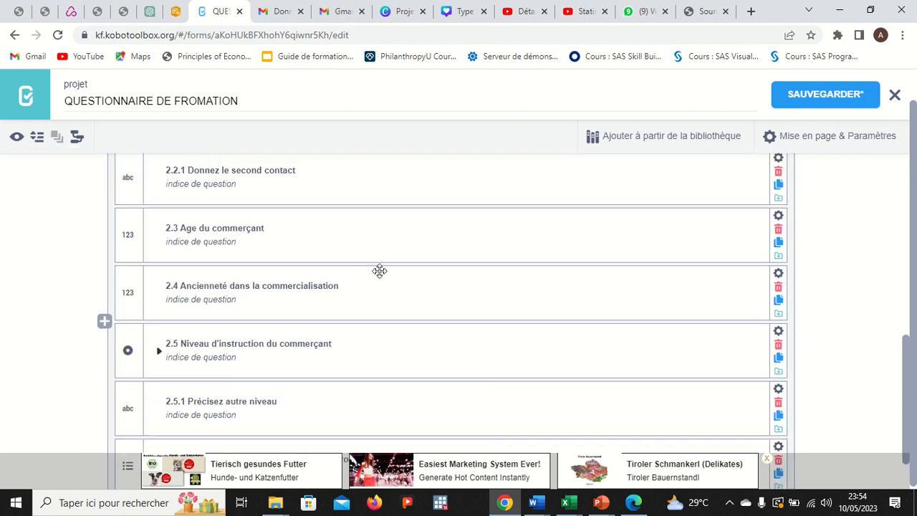
Copy the heading II. INFORMATIONS SUR LE COMMERÇANT from page 4 of the survey PDF and return to the form
scroll(430, 323, up, 2)
click(633, 502)
scroll(485, 319, up, 10)
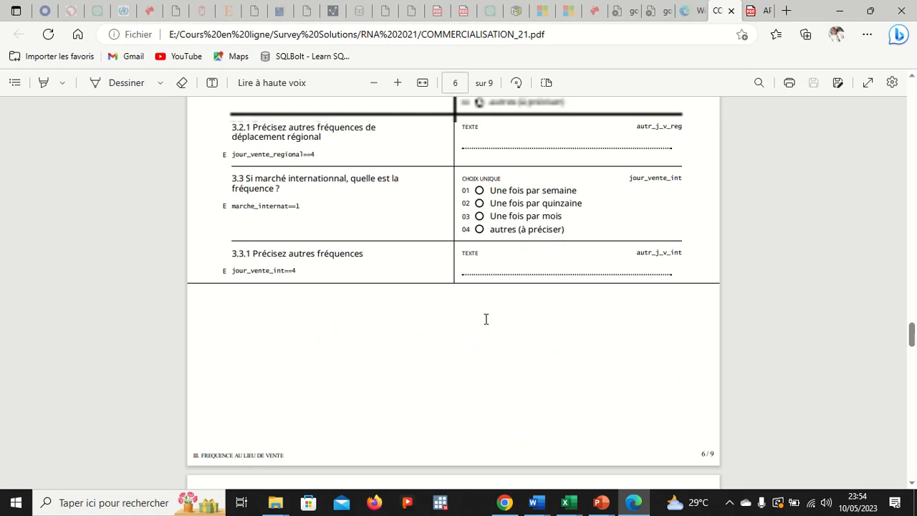
scroll(485, 318, up, 15)
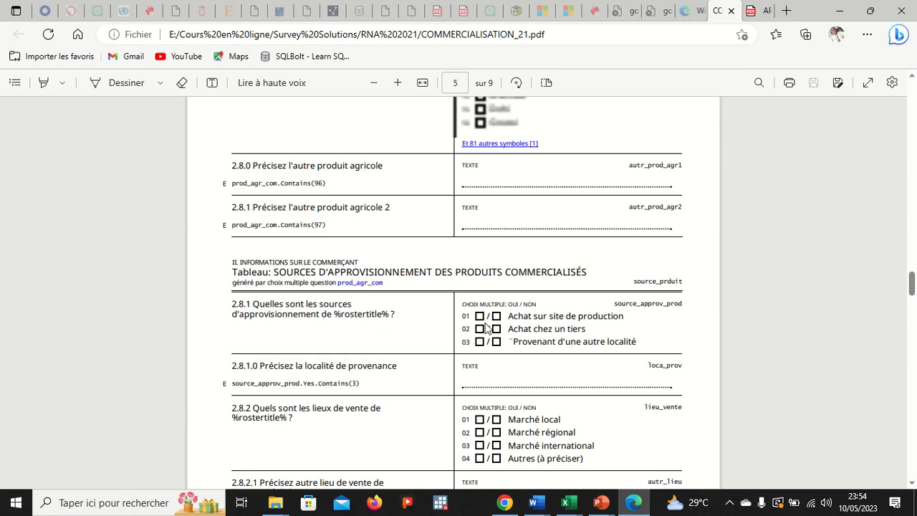
scroll(485, 327, up, 15)
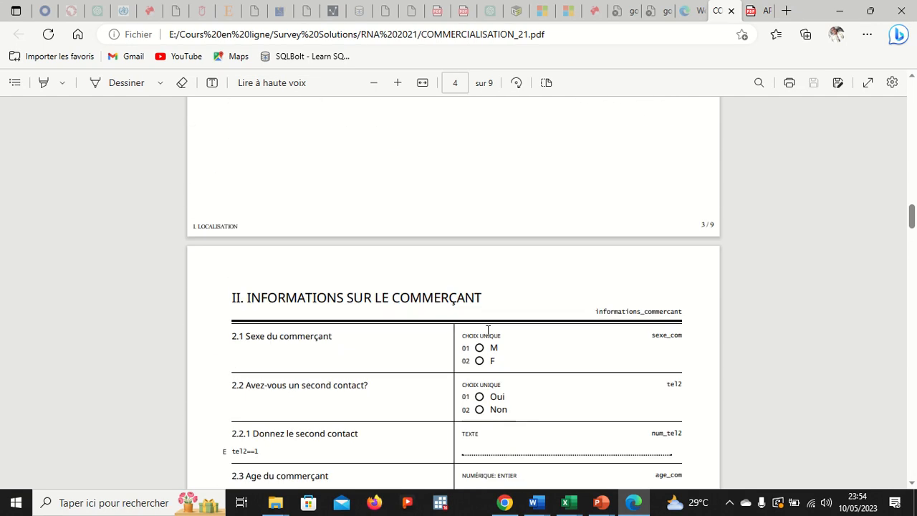
scroll(488, 330, down, 1)
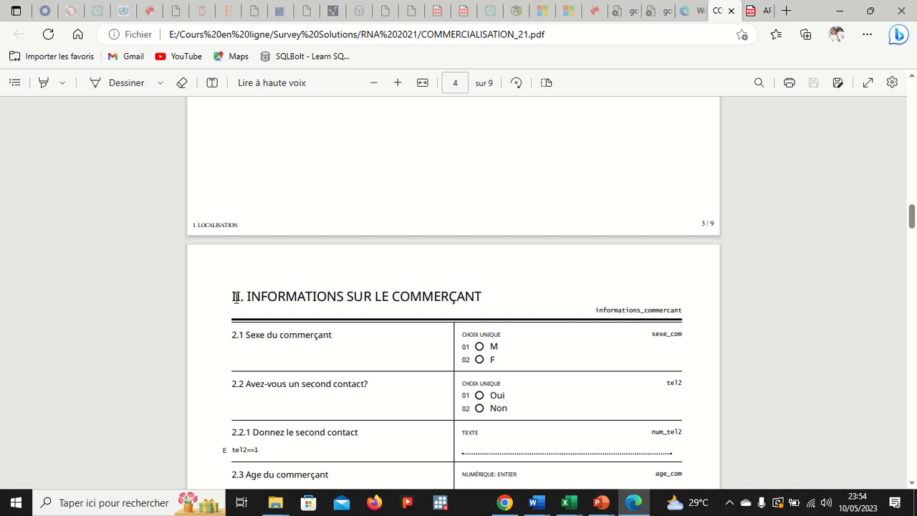
drag(232, 297, 489, 295)
key(ctrl+c)
click(512, 160)
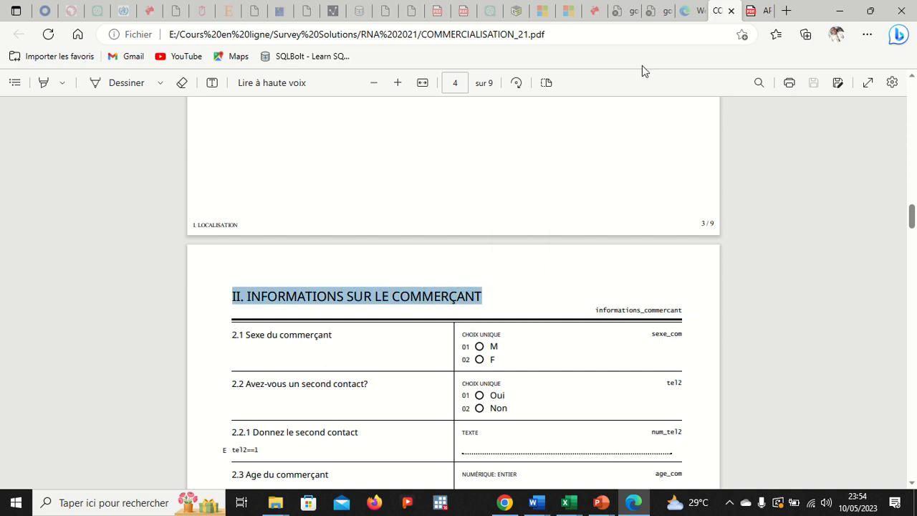
click(839, 11)
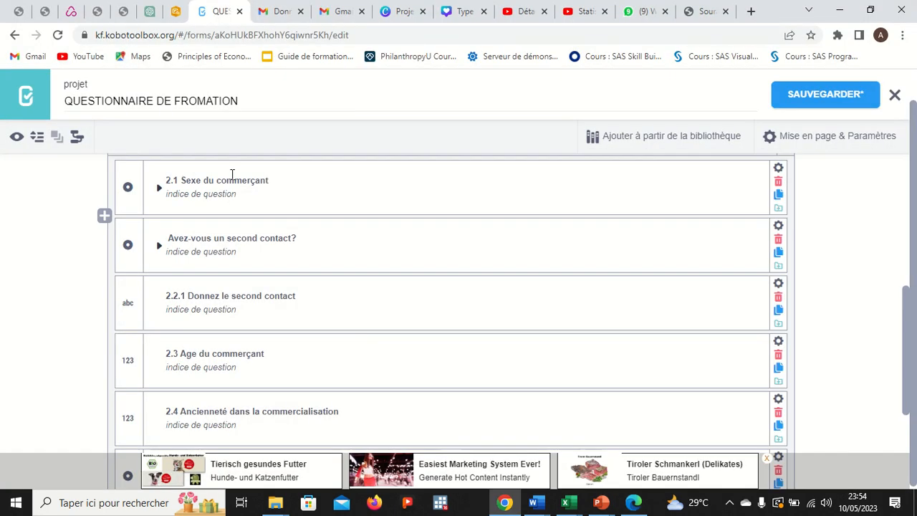
Rename the new group holding questions 2.1 through 2.8 as II. INFORMATIONS SUR LE COMMERÇANT
scroll(231, 176, up, 2)
click(169, 284)
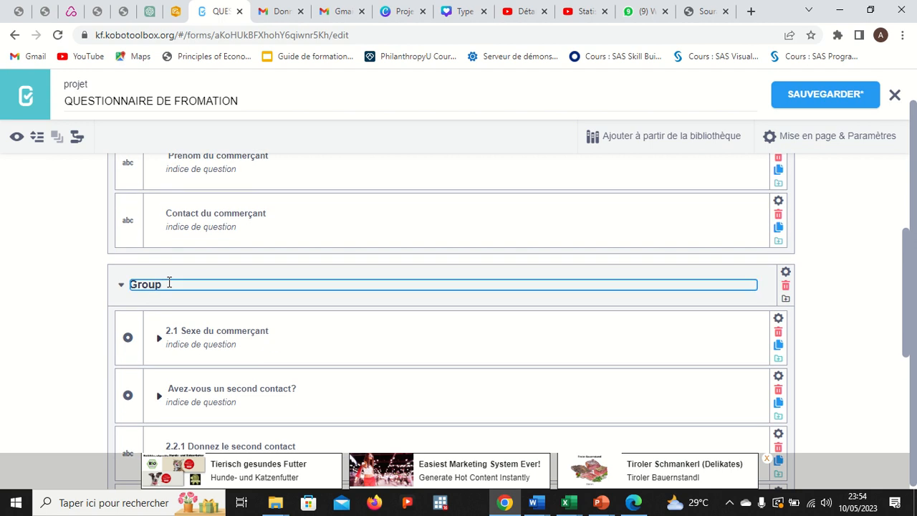
key(ctrl+v)
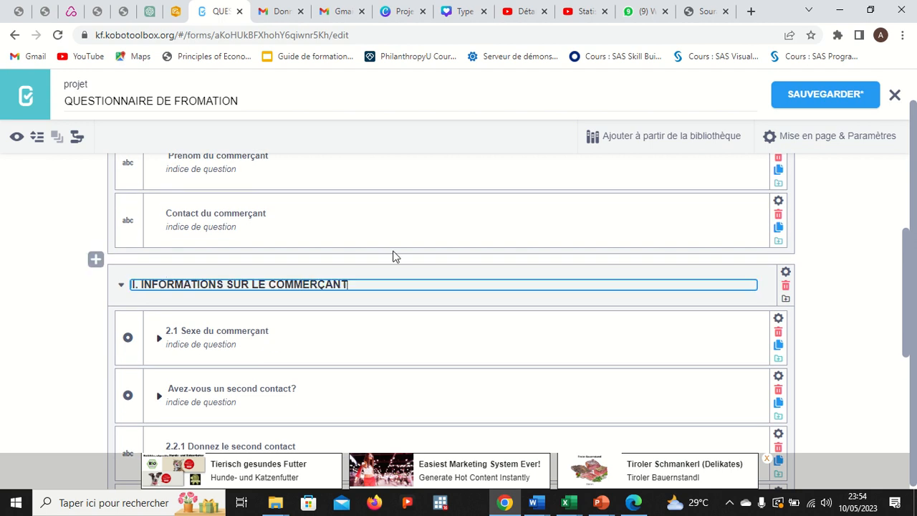
Collapse the LOCALISATION and INFORMATIONS SUR LE COMMERÇANT groups and save the form
scroll(395, 256, up, 2)
scroll(395, 256, up, 2)
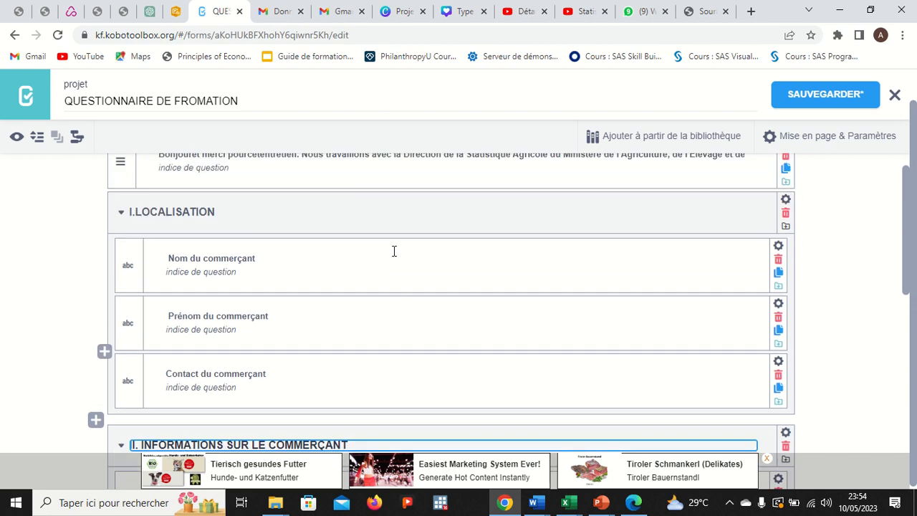
click(121, 244)
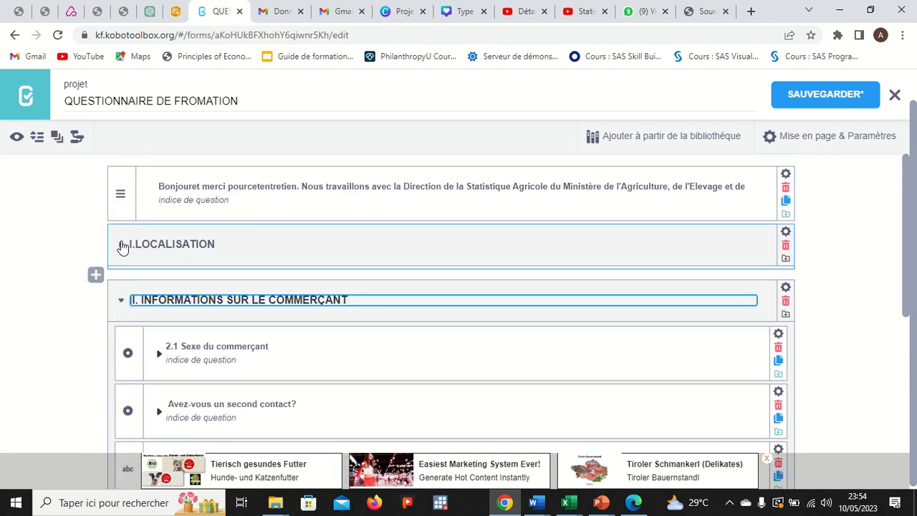
click(121, 301)
click(422, 364)
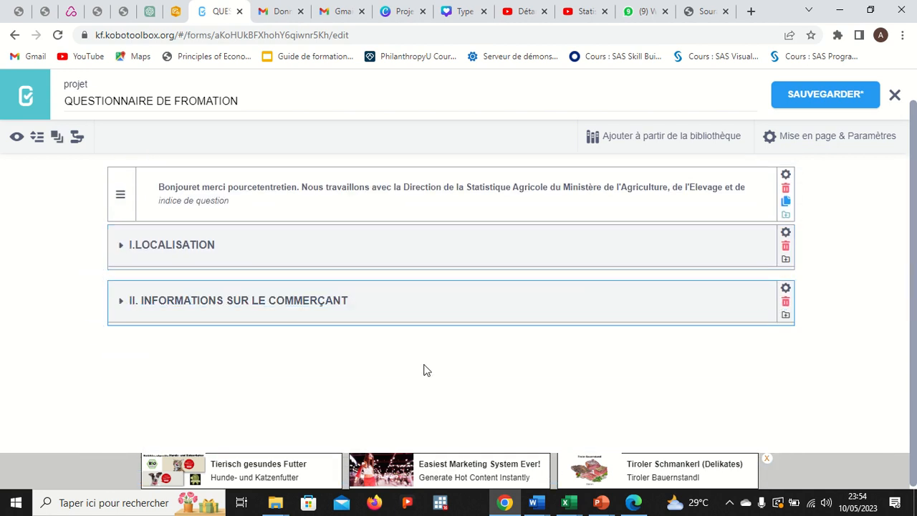
click(816, 94)
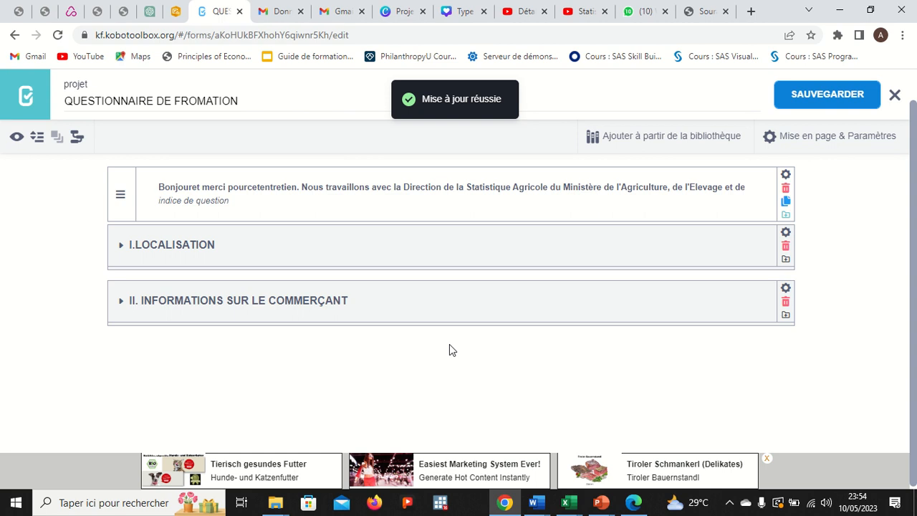
Expand the LOCALISATION group and add a Position question after Contact du commerçant
click(123, 248)
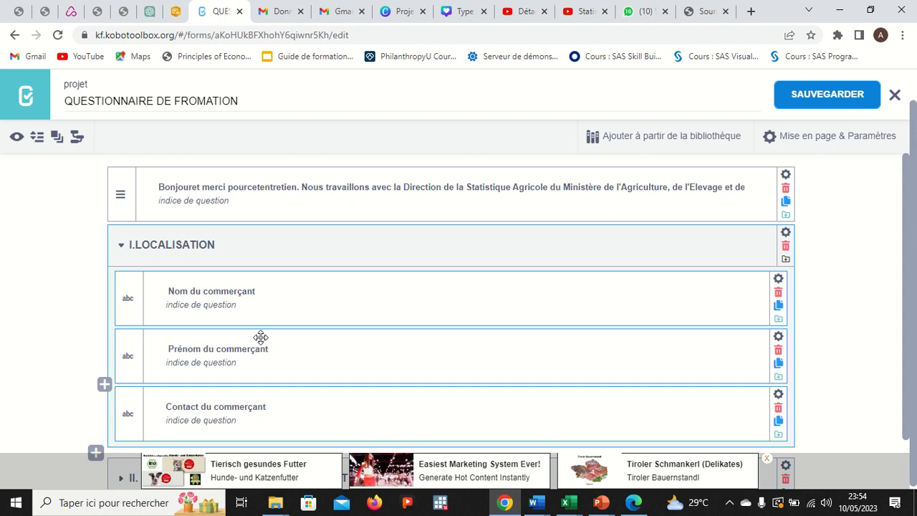
scroll(260, 333, down, 1)
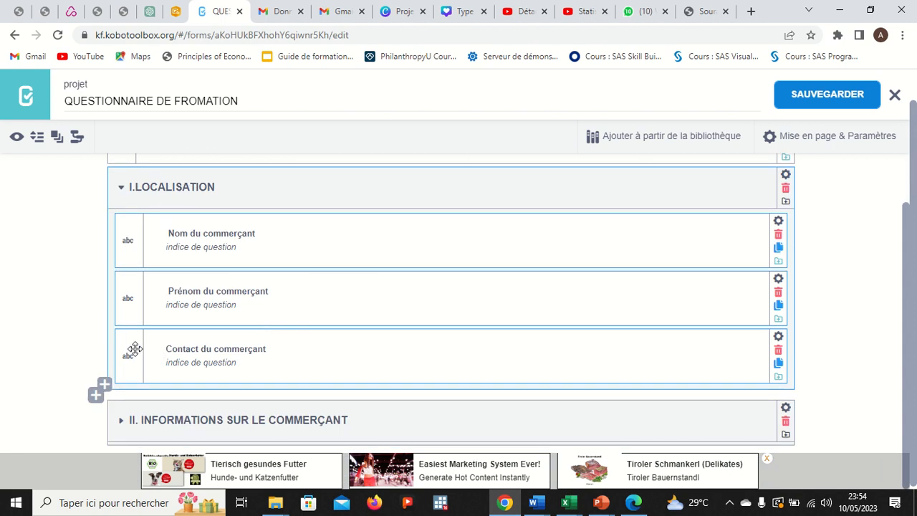
click(106, 387)
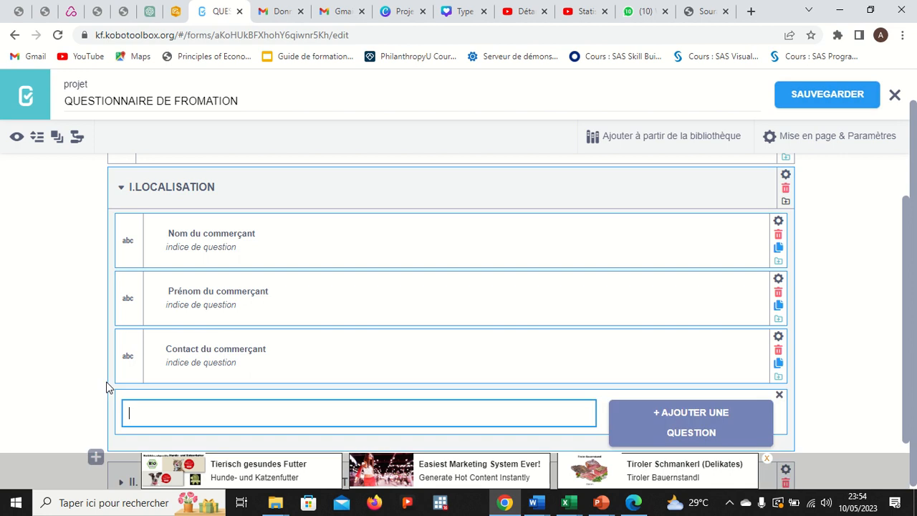
click(701, 418)
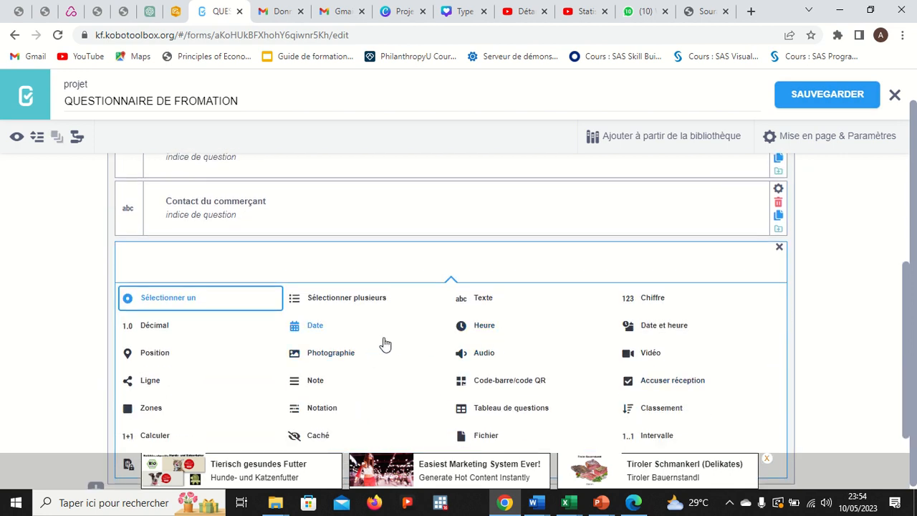
click(155, 353)
Replace the position question's label with Prenez vos coordonnées Géographiques
click(298, 350)
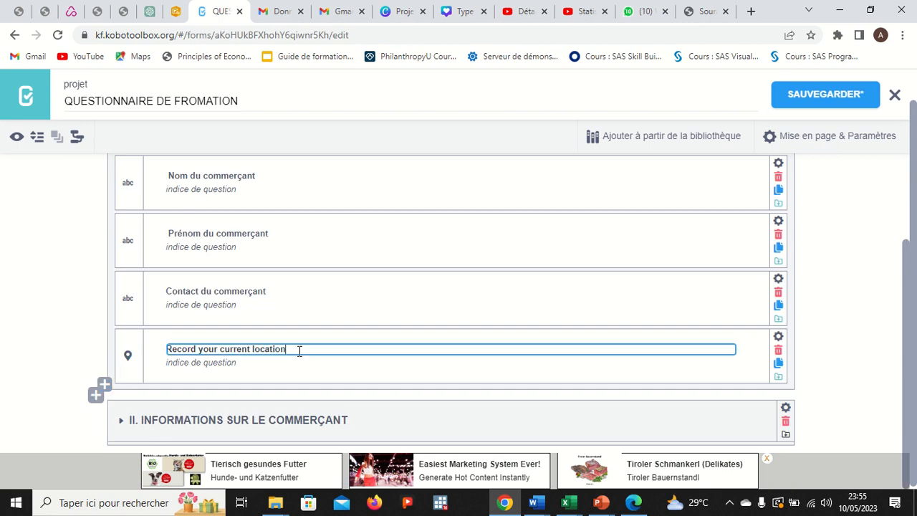
key(BackSpace)
key(BackSpace)
key(BackSpace)
key(BackSpace)
key(BackSpace)
key(BackSpace)
key(BackSpace)
key(BackSpace)
key(BackSpace)
key(BackSpace)
key(BackSpace)
key(BackSpace)
key(BackSpace)
key(BackSpace)
key(BackSpace)
key(BackSpace)
key(BackSpace)
key(BackSpace)
key(BackSpace)
key(BackSpace)
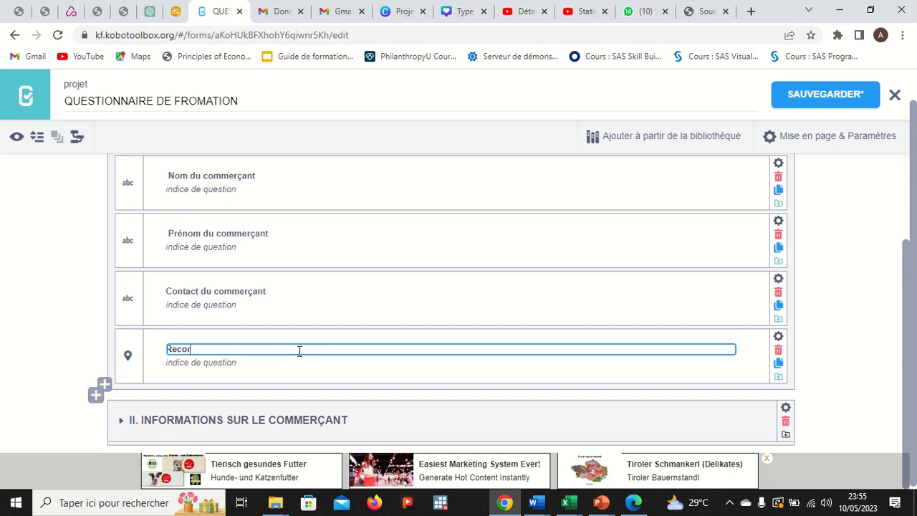
key(BackSpace)
key(BackSpace)
key(BackSpace)
key(BackSpace)
key(BackSpace)
text(C)
key(BackSpace)
text(Prn)
key(BackSpace)
text(enez vos coordonnées)
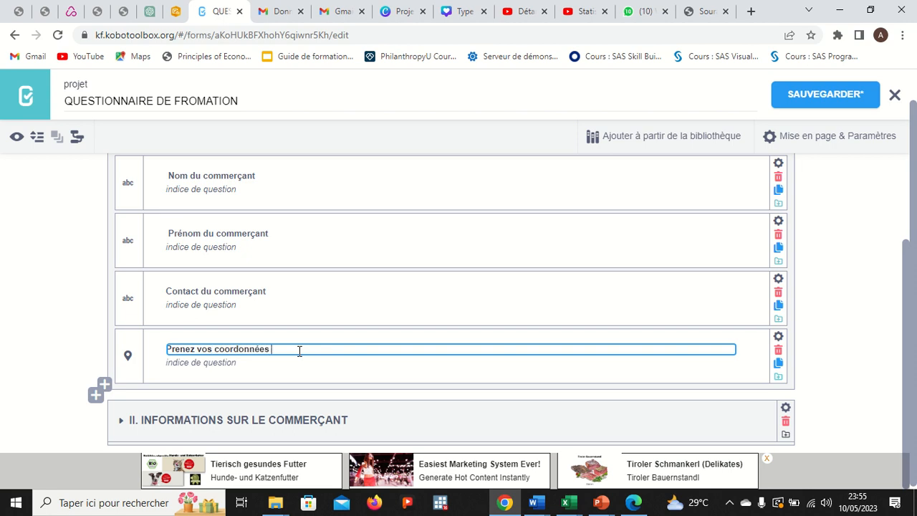
text( Géographiques)
click(104, 387)
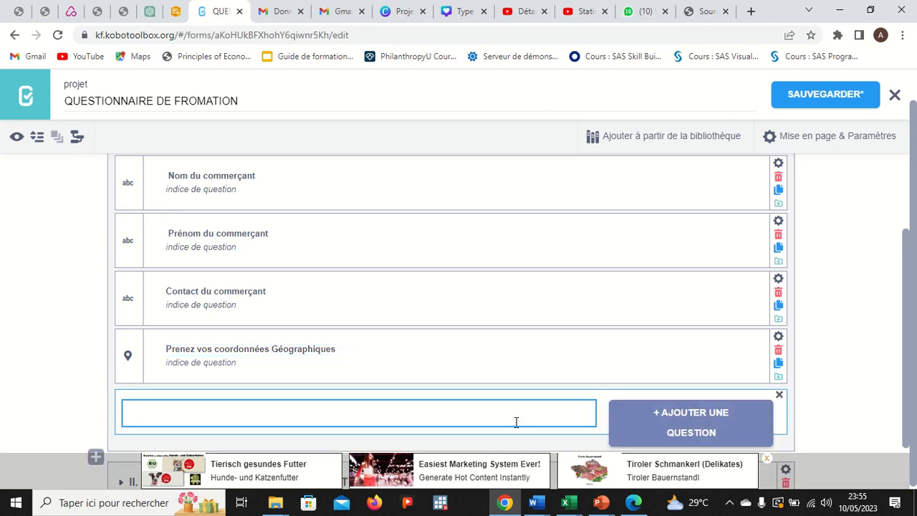
click(780, 396)
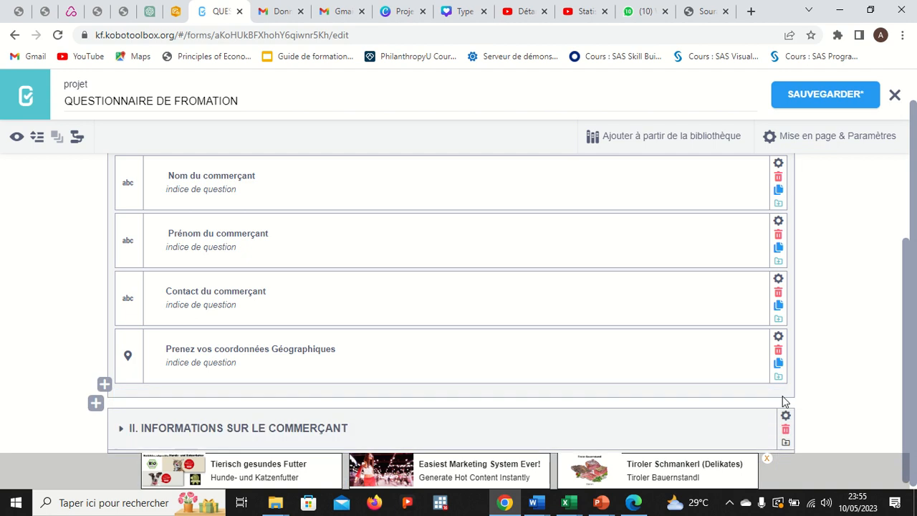
Add a Date et heure question below Nom du commerçant in the LOCALISATION group
scroll(247, 217, up, 1)
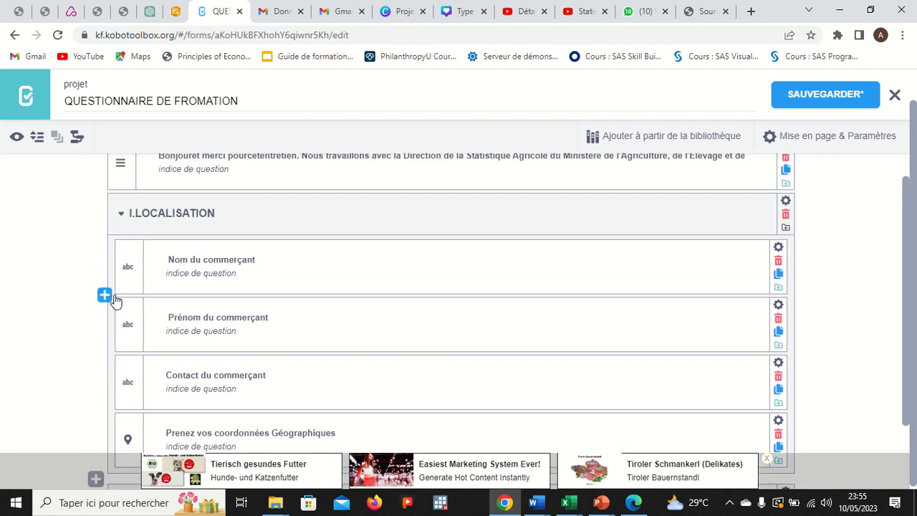
click(105, 295)
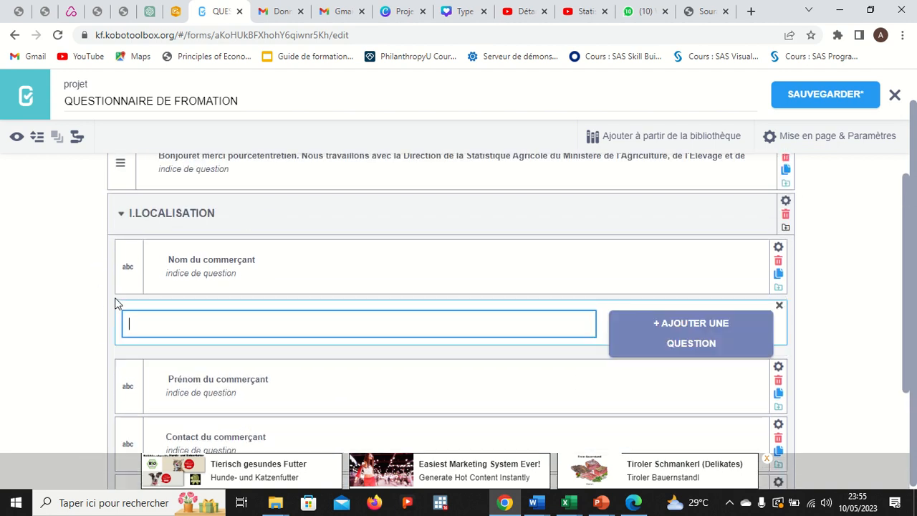
click(662, 349)
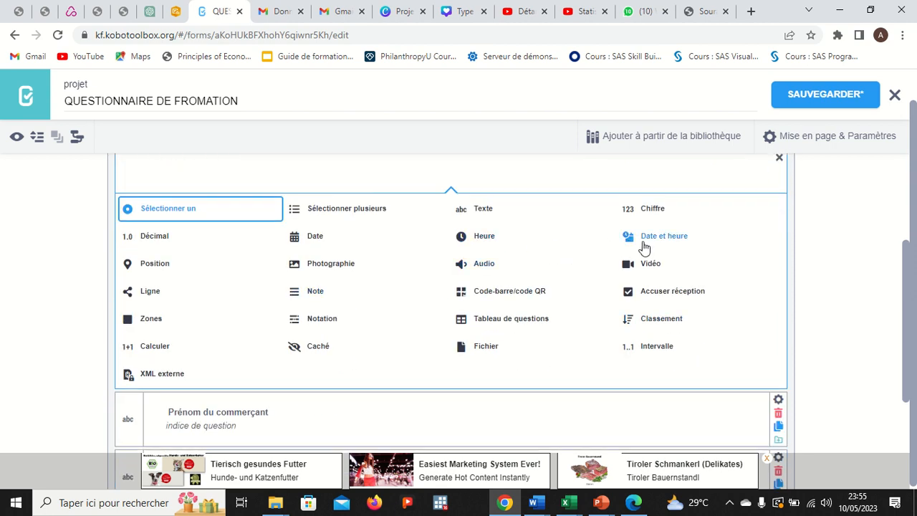
click(645, 247)
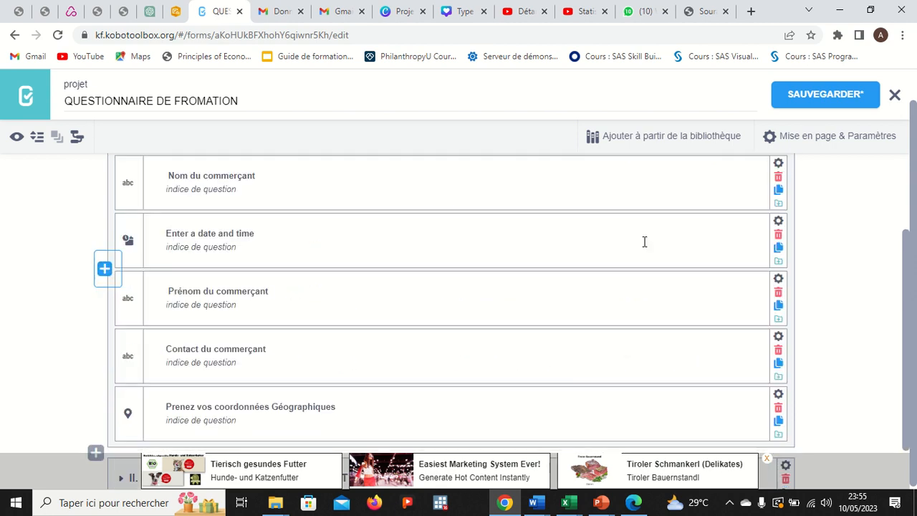
Replace the date and time question's label with Date et Heure de l'enquête
click(258, 231)
drag(258, 232, 169, 230)
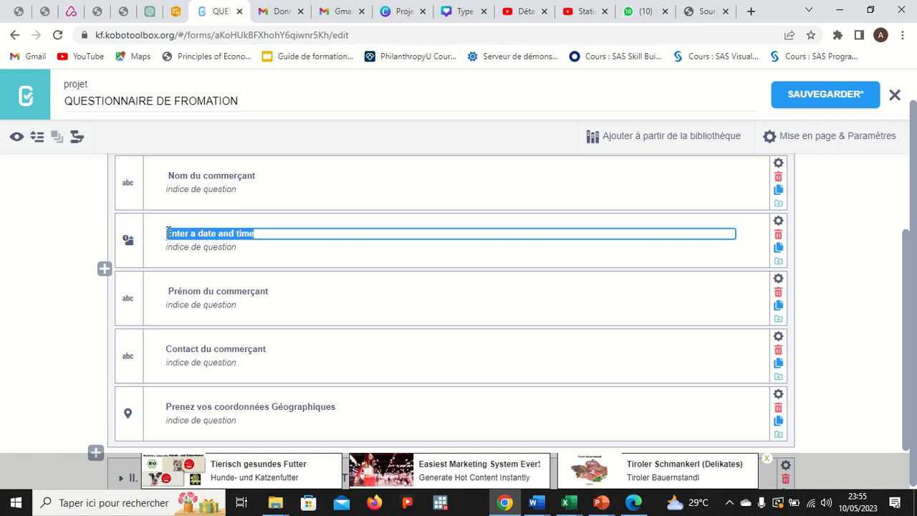
key(BackSpace)
text(Date)
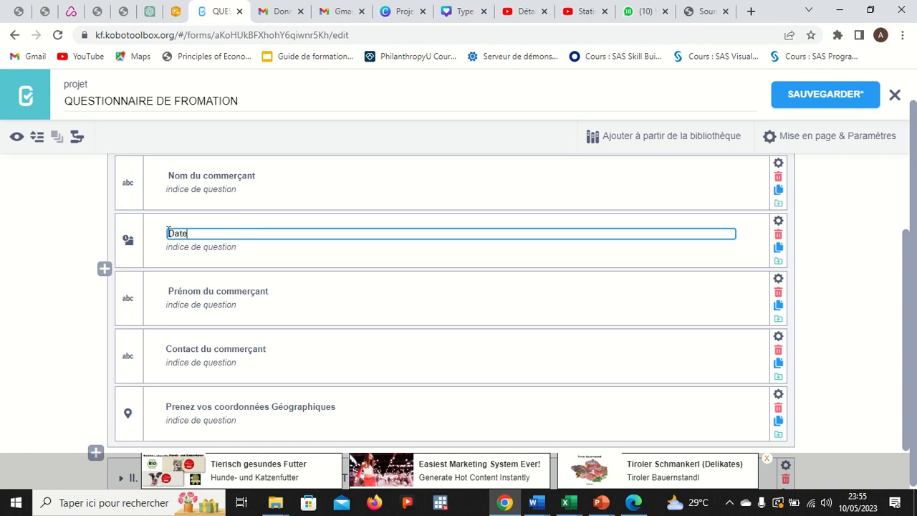
text( et Heure de l'enquête)
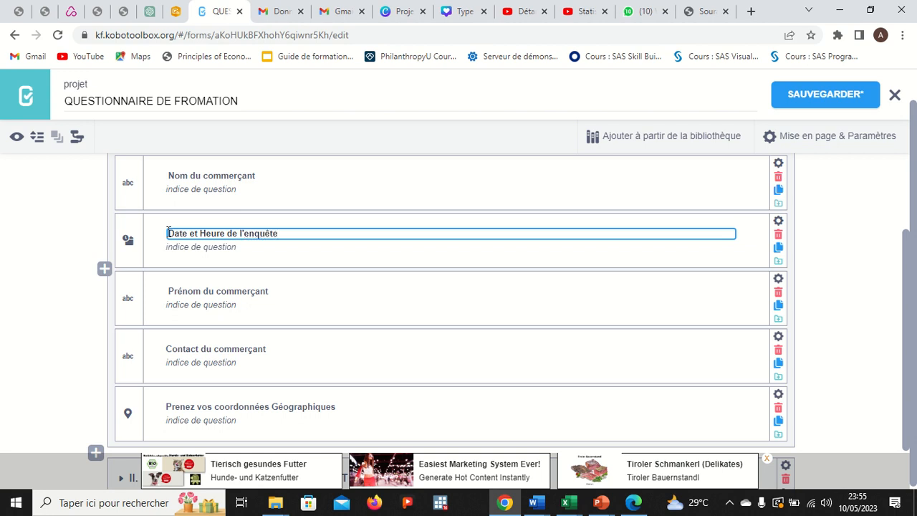
click(335, 248)
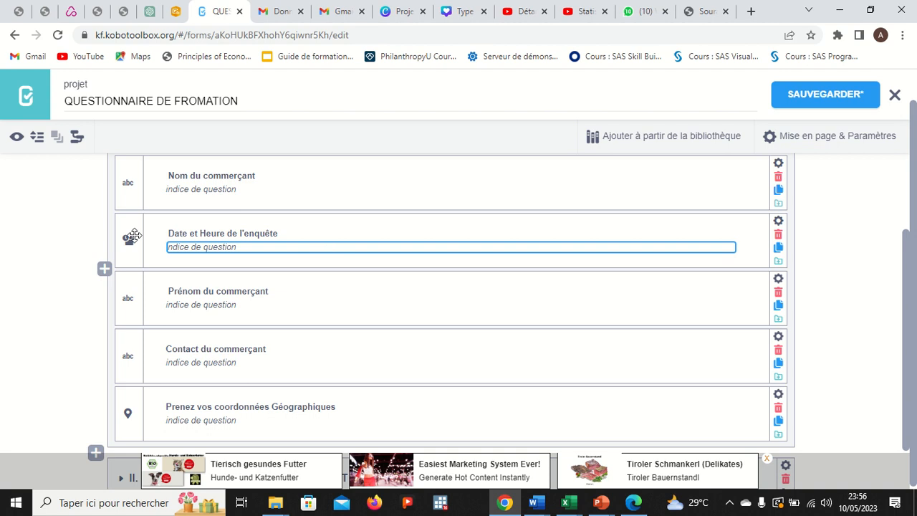
Move the Date et Heure de l'enquête question above Nom du commerçant, first in the LOCALISATION group, and save the form
drag(129, 240, 126, 179)
scroll(277, 234, up, 1)
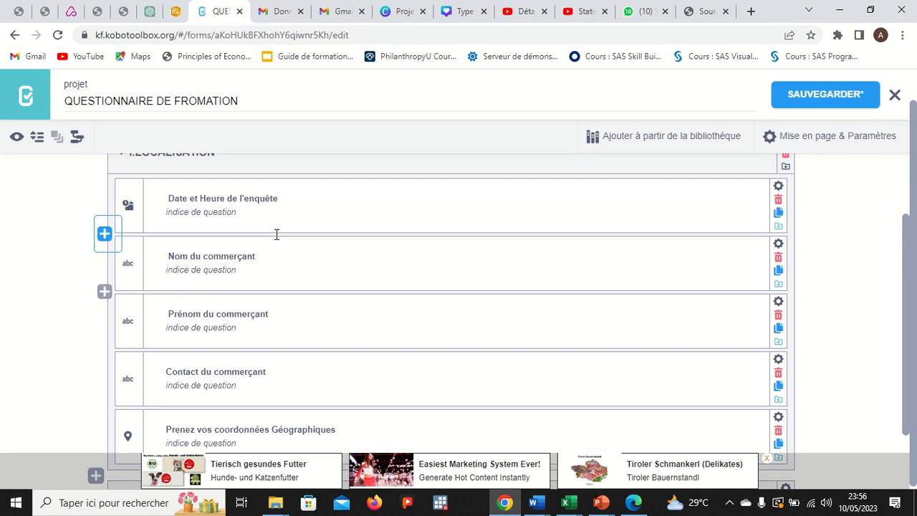
scroll(276, 234, down, 1)
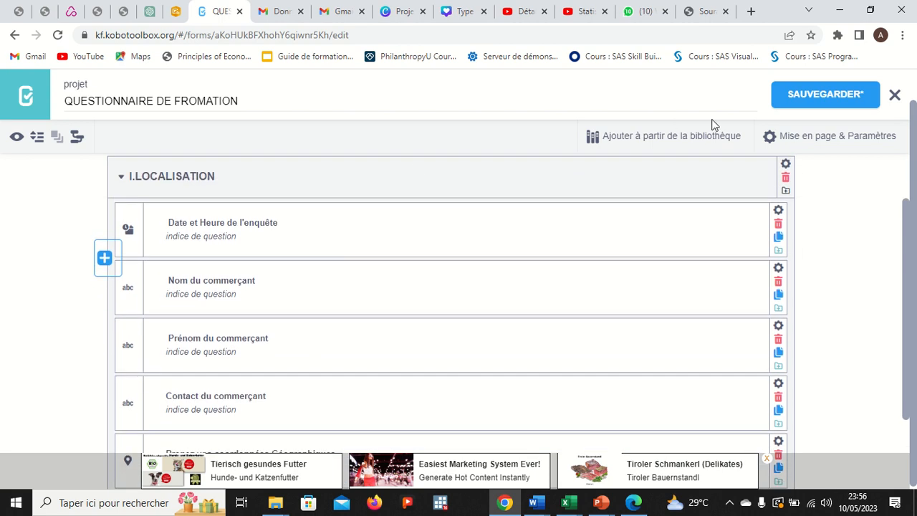
click(787, 105)
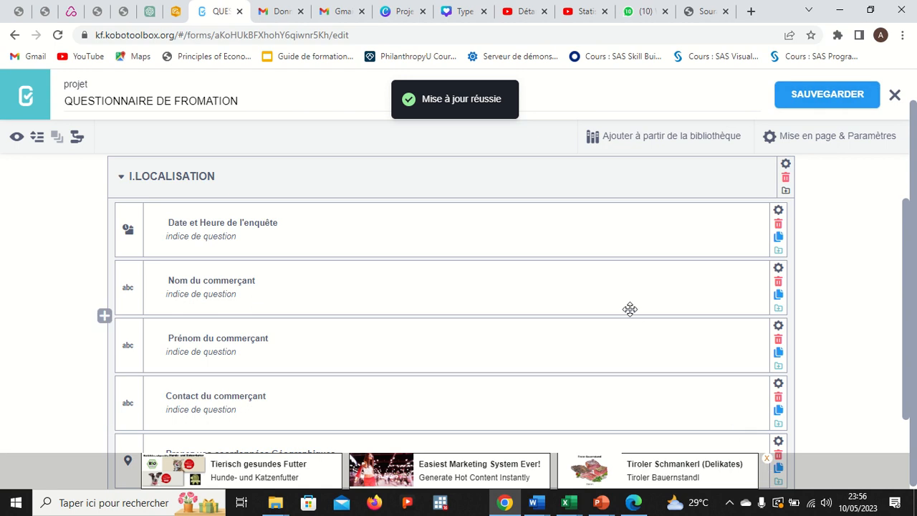
Expand the INFORMATIONS SUR LE COMMERÇANT group and look through its questions from 2.1 to 2.5.1
scroll(630, 309, down, 3)
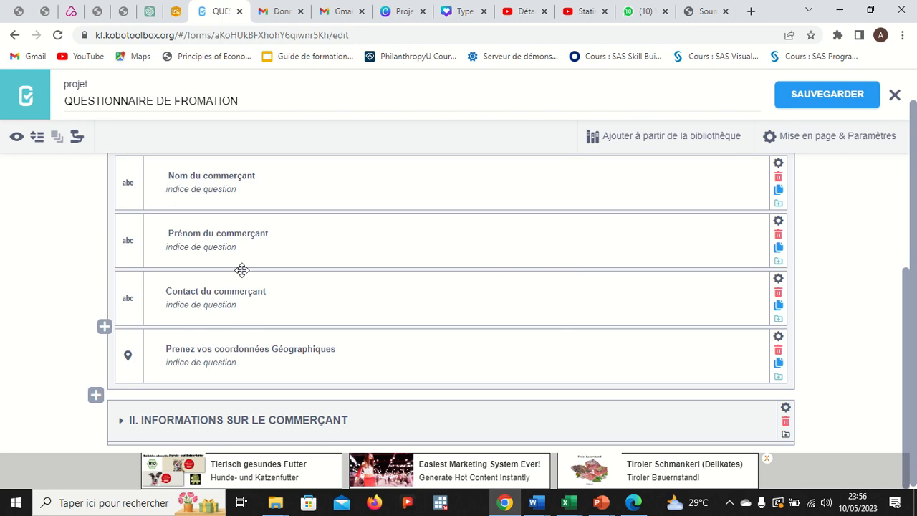
click(119, 422)
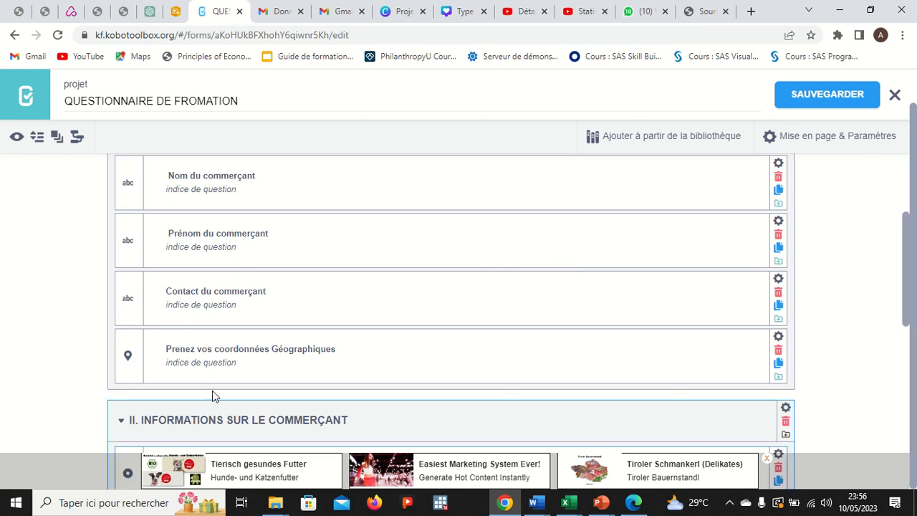
scroll(260, 370, down, 4)
scroll(263, 370, down, 1)
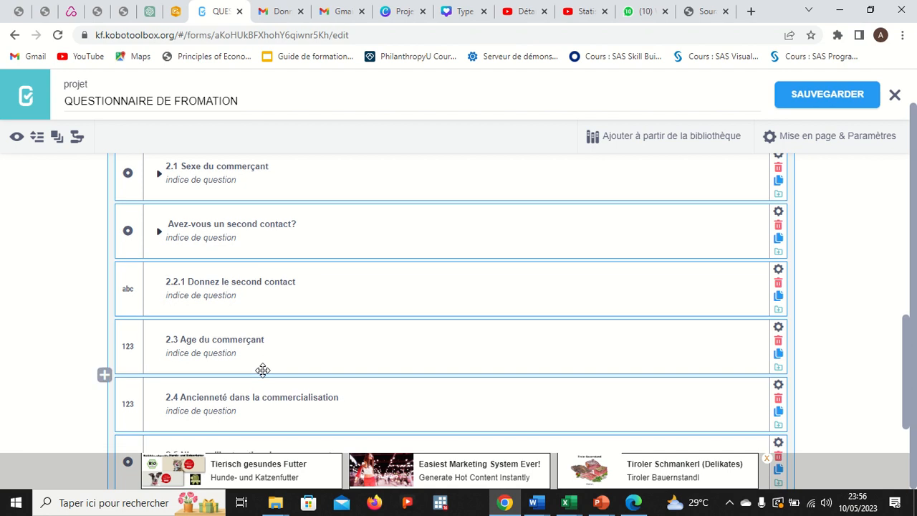
scroll(102, 375, down, 1)
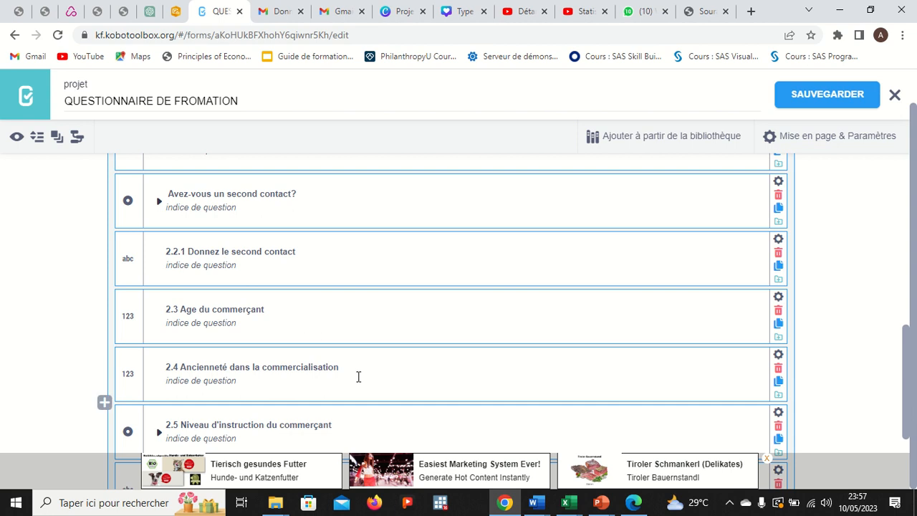
scroll(308, 334, down, 1)
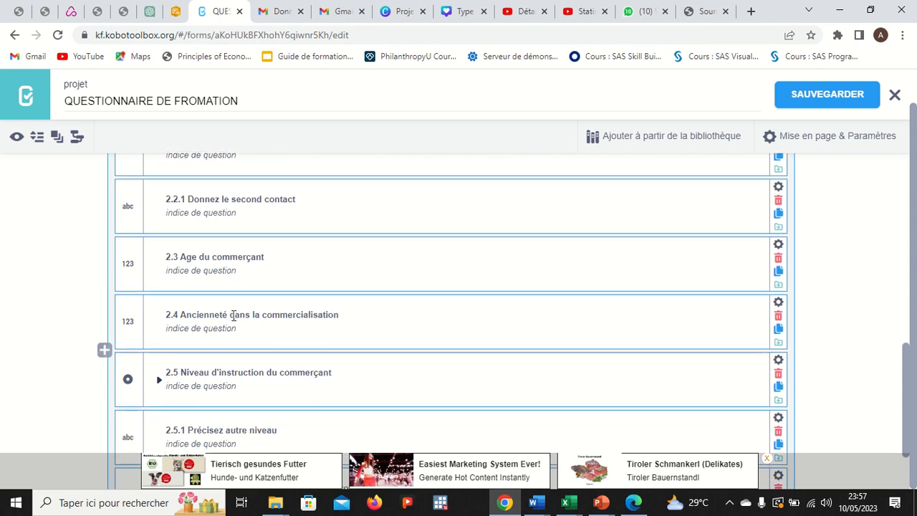